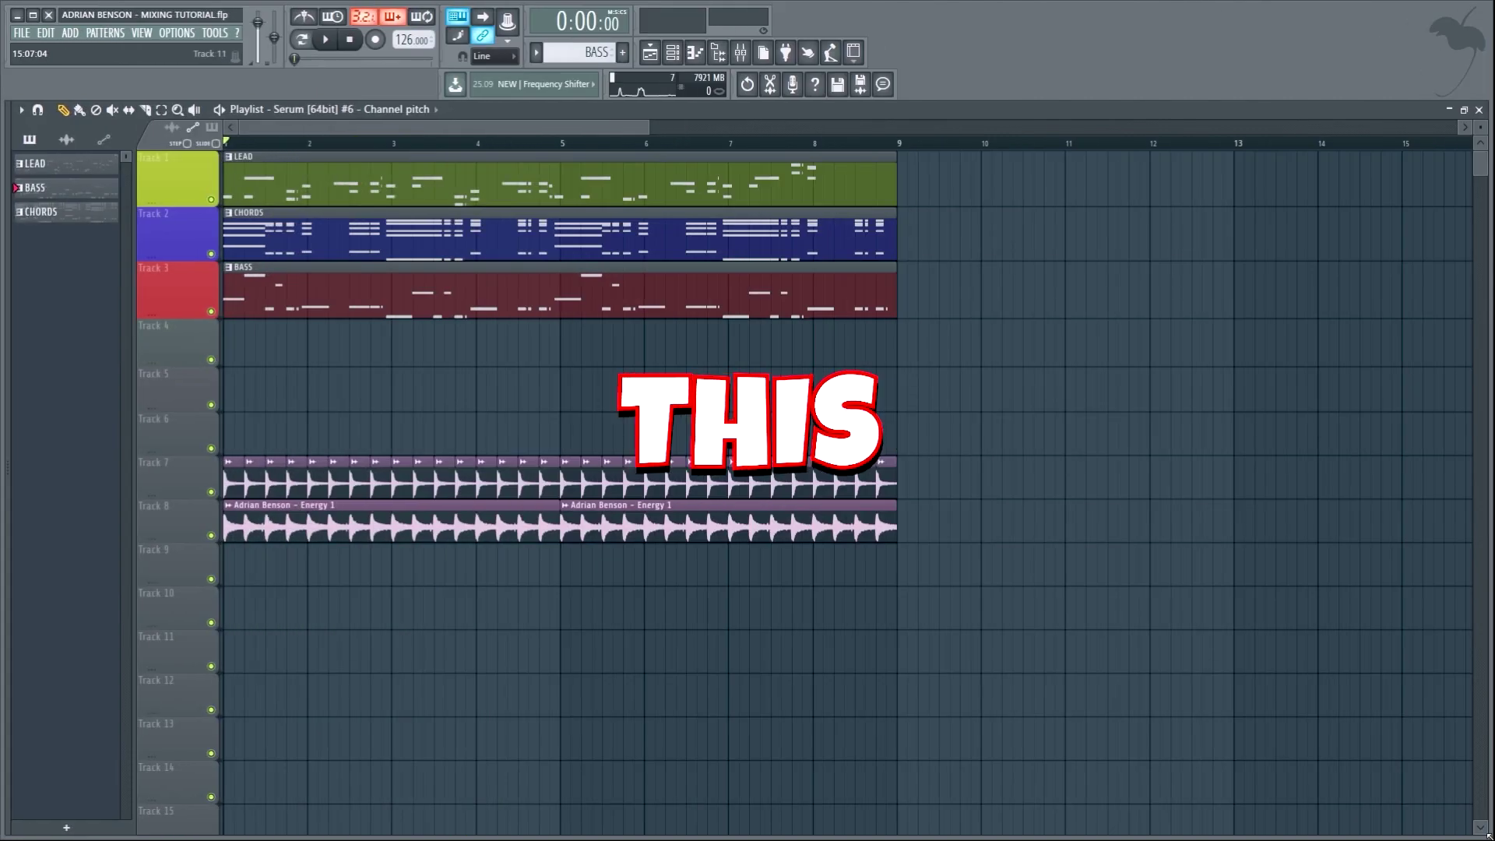
Start playback of the song arrangement
key(space)
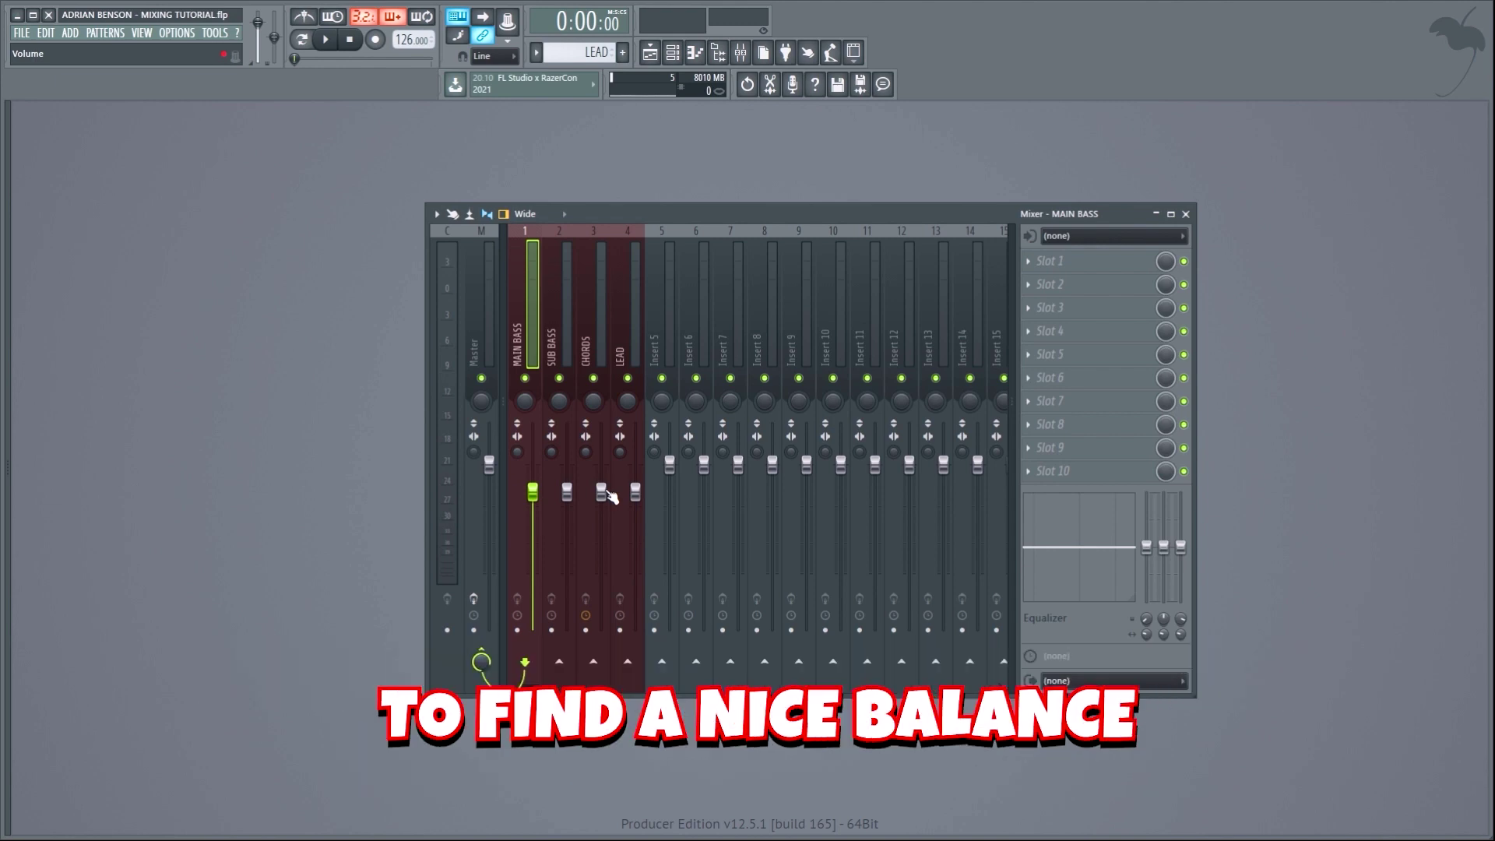
During playback, lower the CHORDS fader and bring the LEAD fader up to 0 dB
key(space)
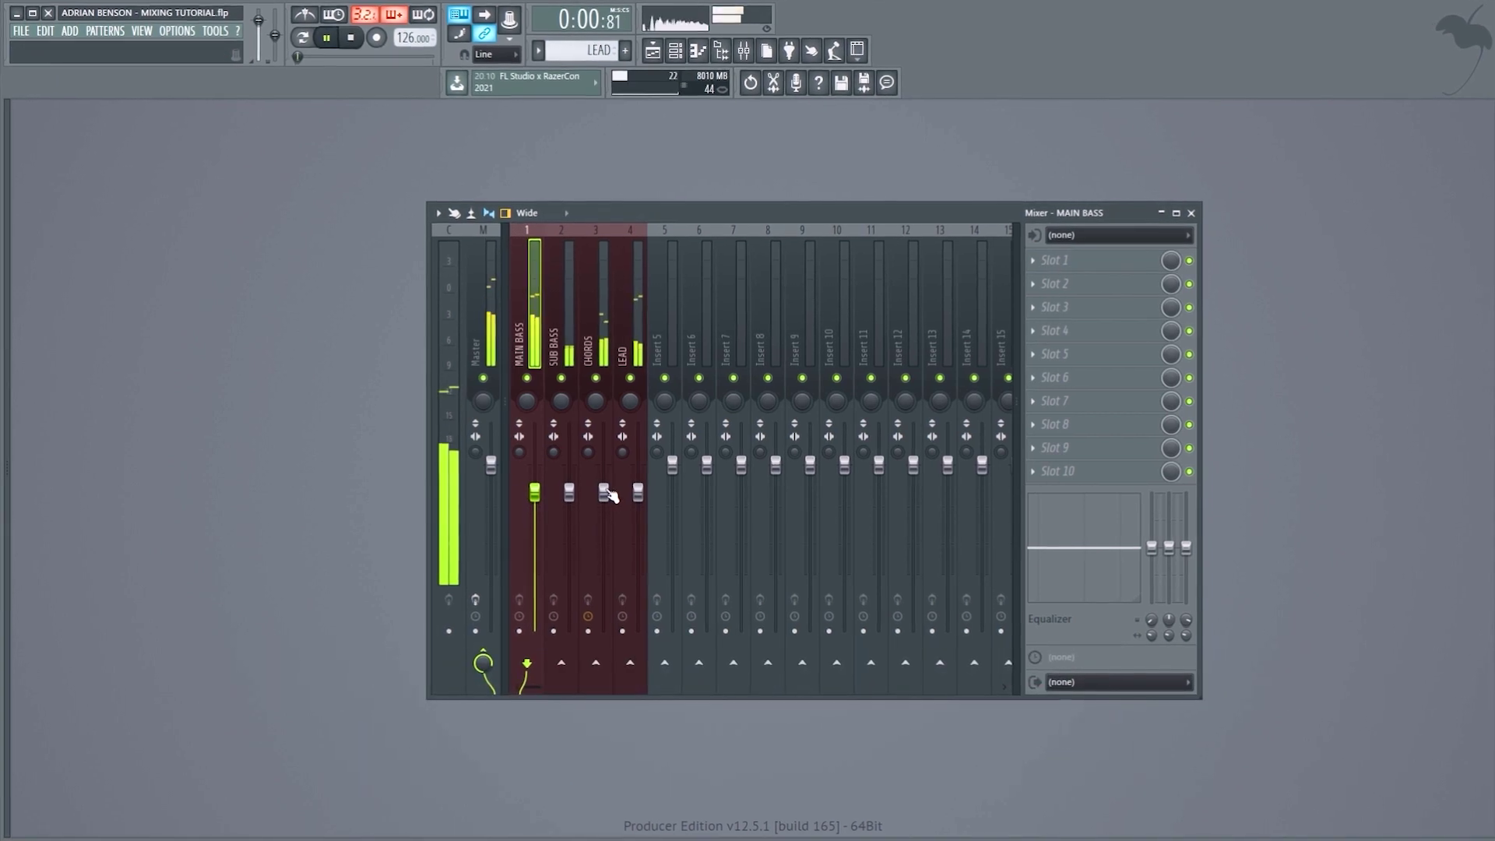
drag(608, 494, 606, 541)
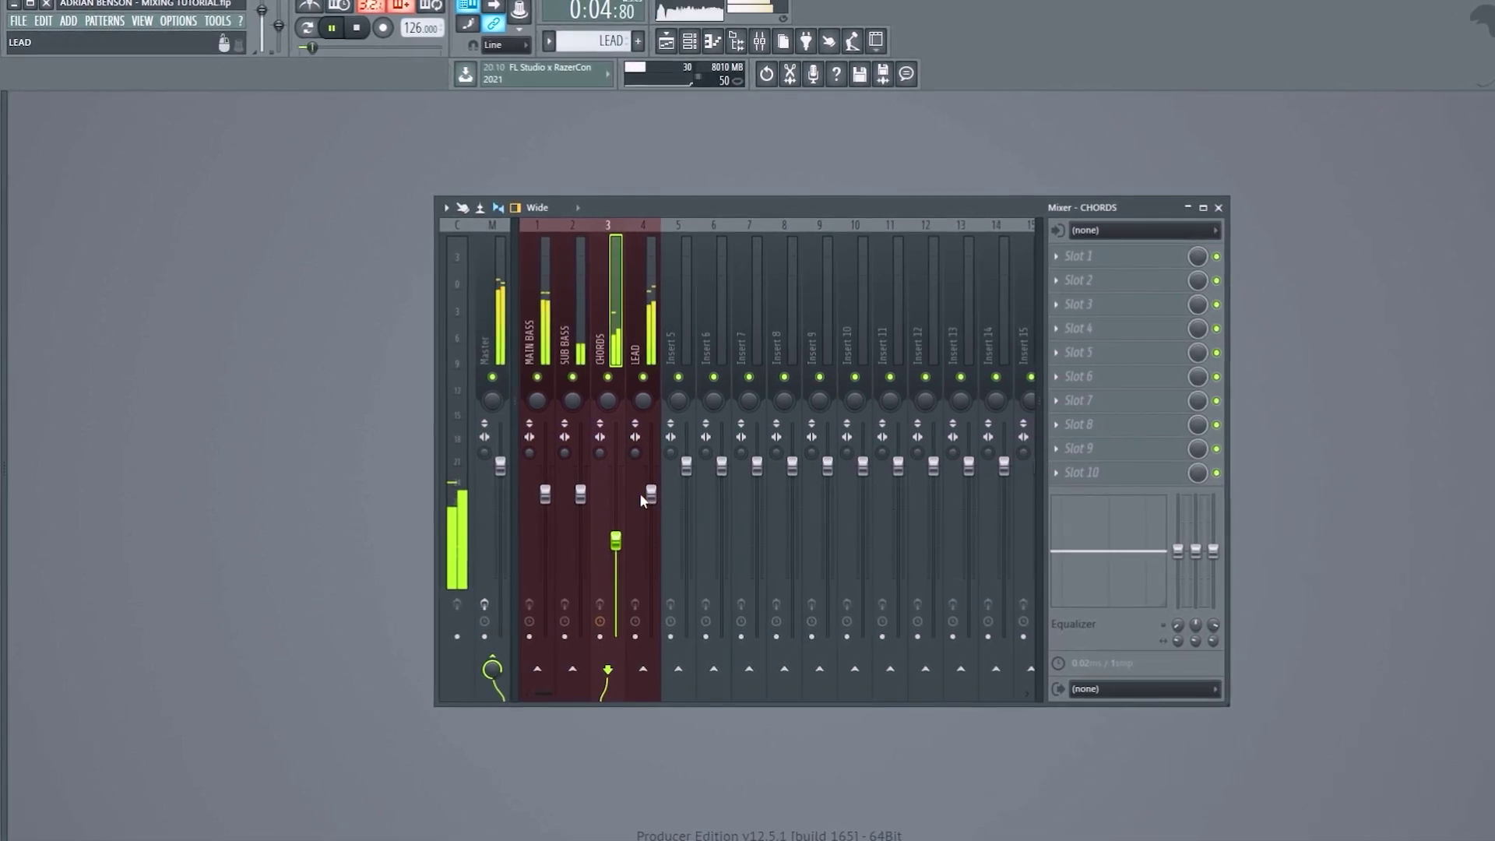
drag(647, 494, 666, 477)
key(space)
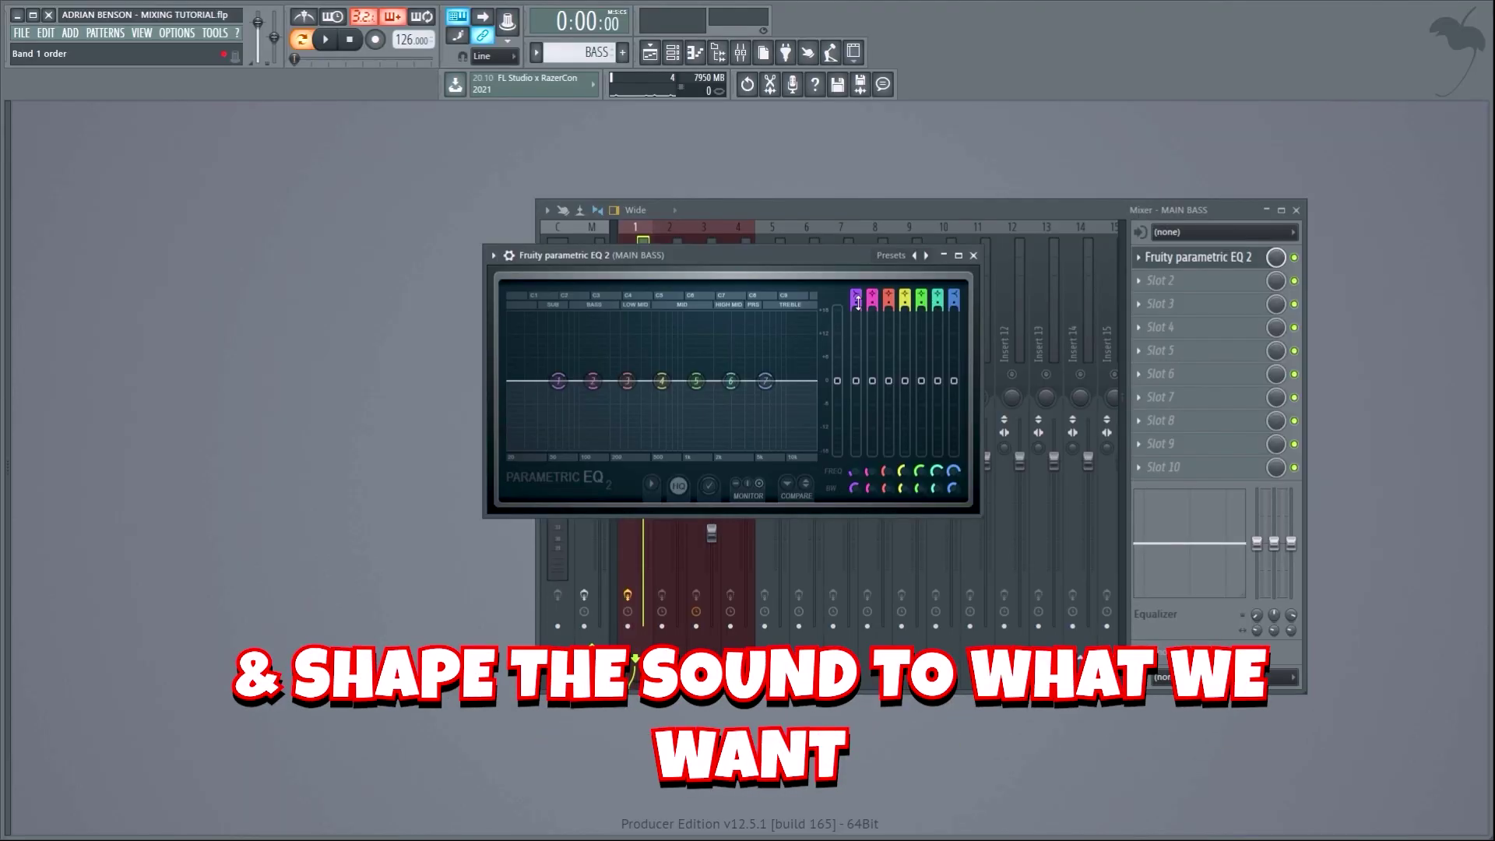
Shape the MAIN BASS EQ: cut lows at 68 Hz, move band 2 lower, and set band 5 near 5510 Hz
key(space)
mouse_move(558, 380)
mouse_down()
mouse_move(560, 427)
mouse_move(544, 394)
mouse_up()
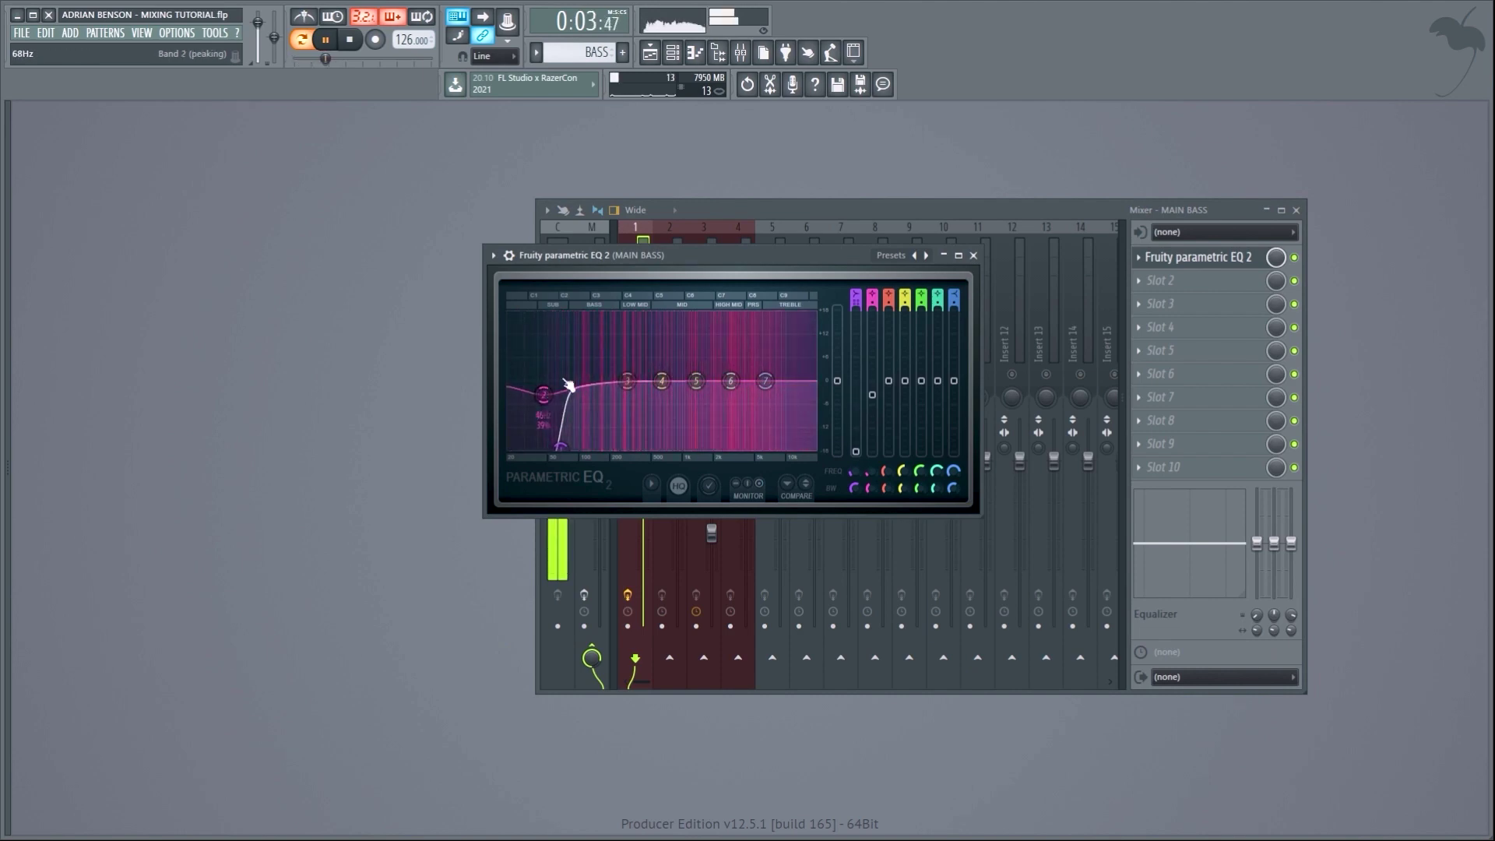
drag(764, 381, 785, 404)
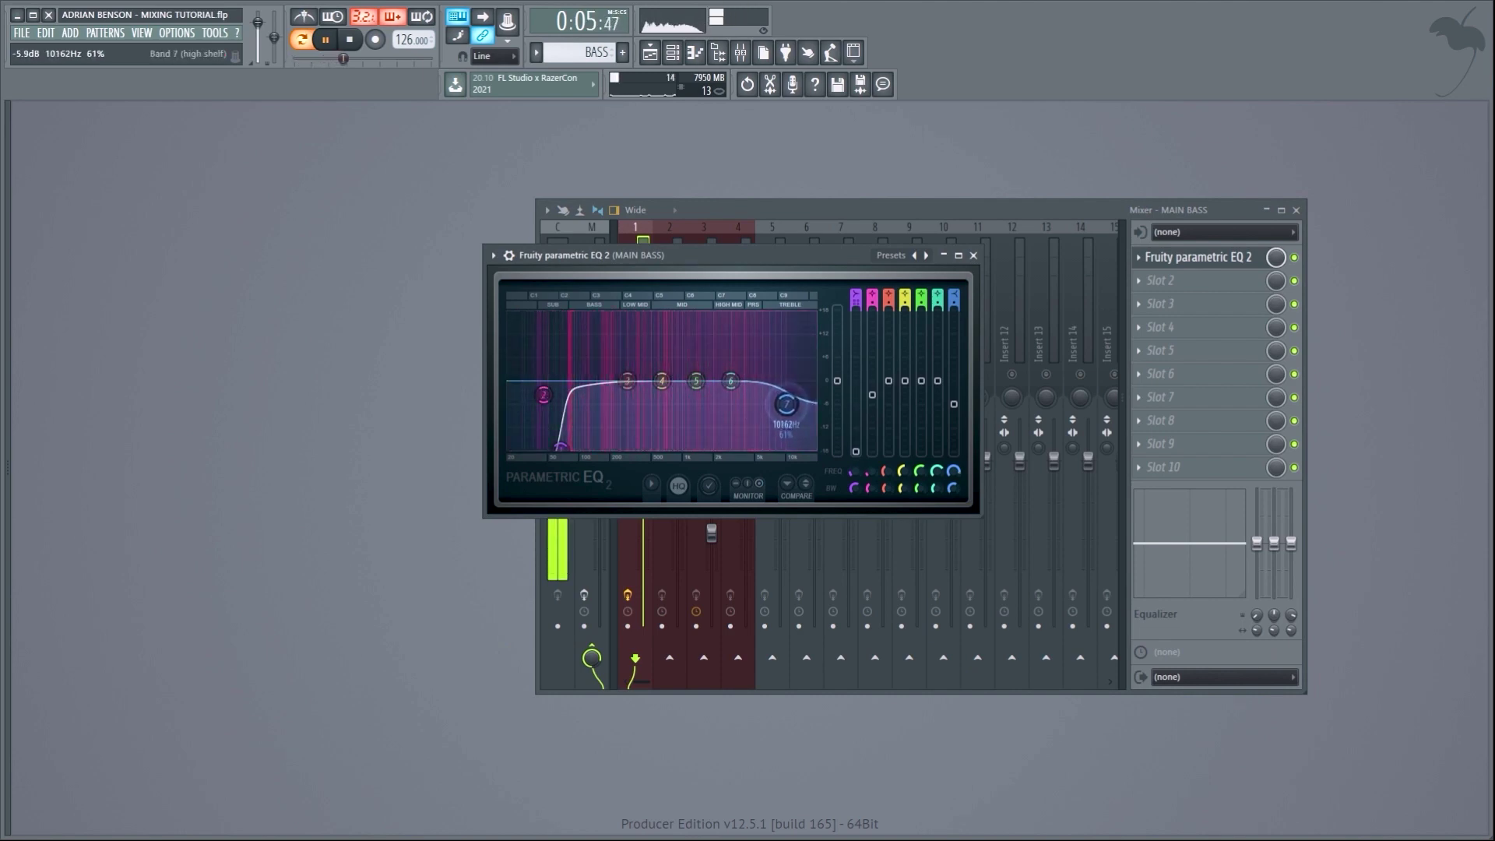
drag(697, 380, 761, 394)
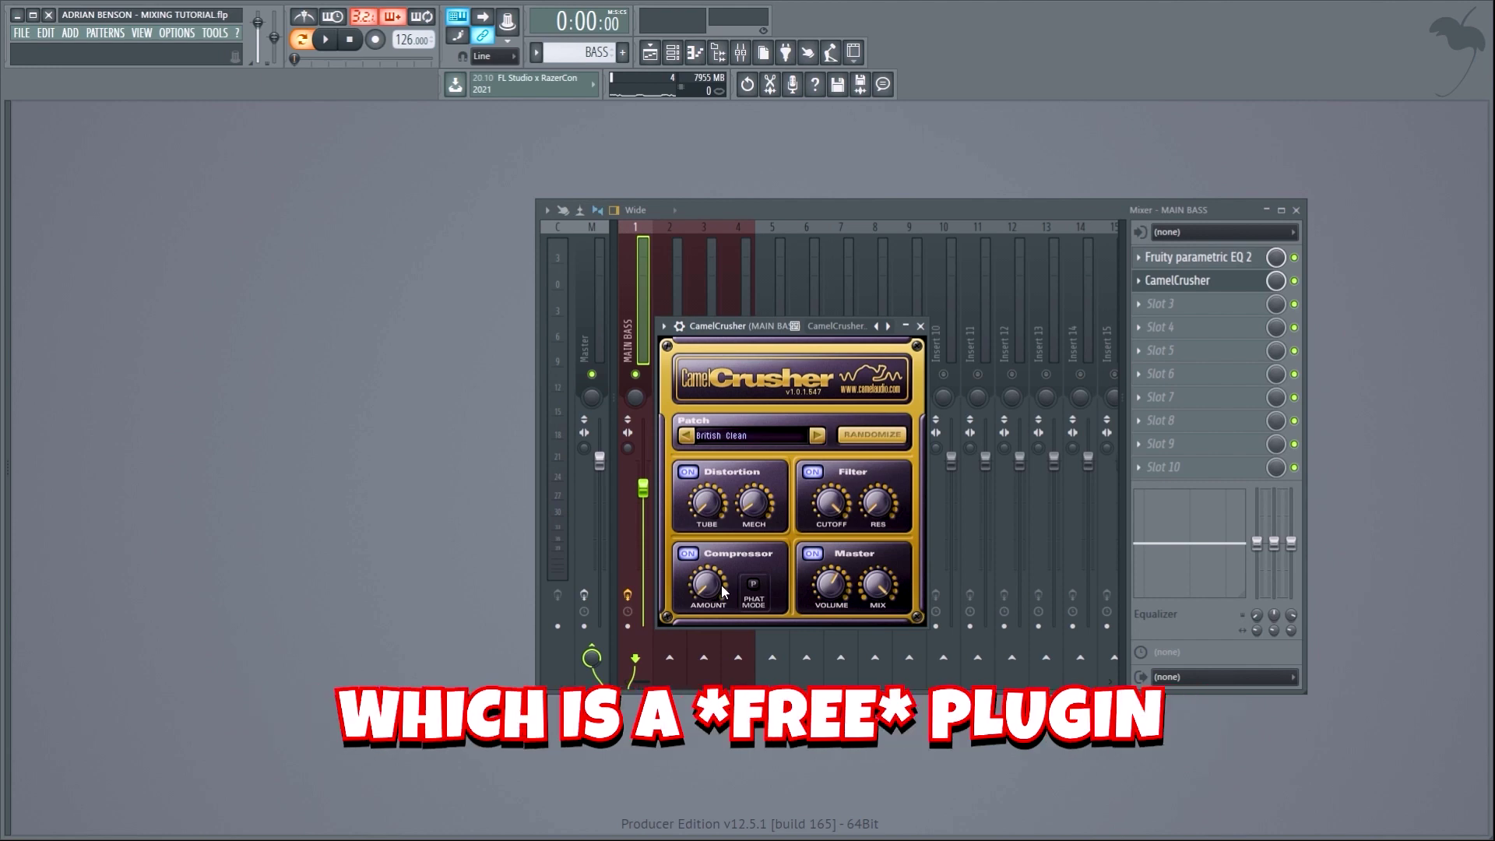
Set CamelCrusher's TUBE distortion to about 20% while the song plays
key(space)
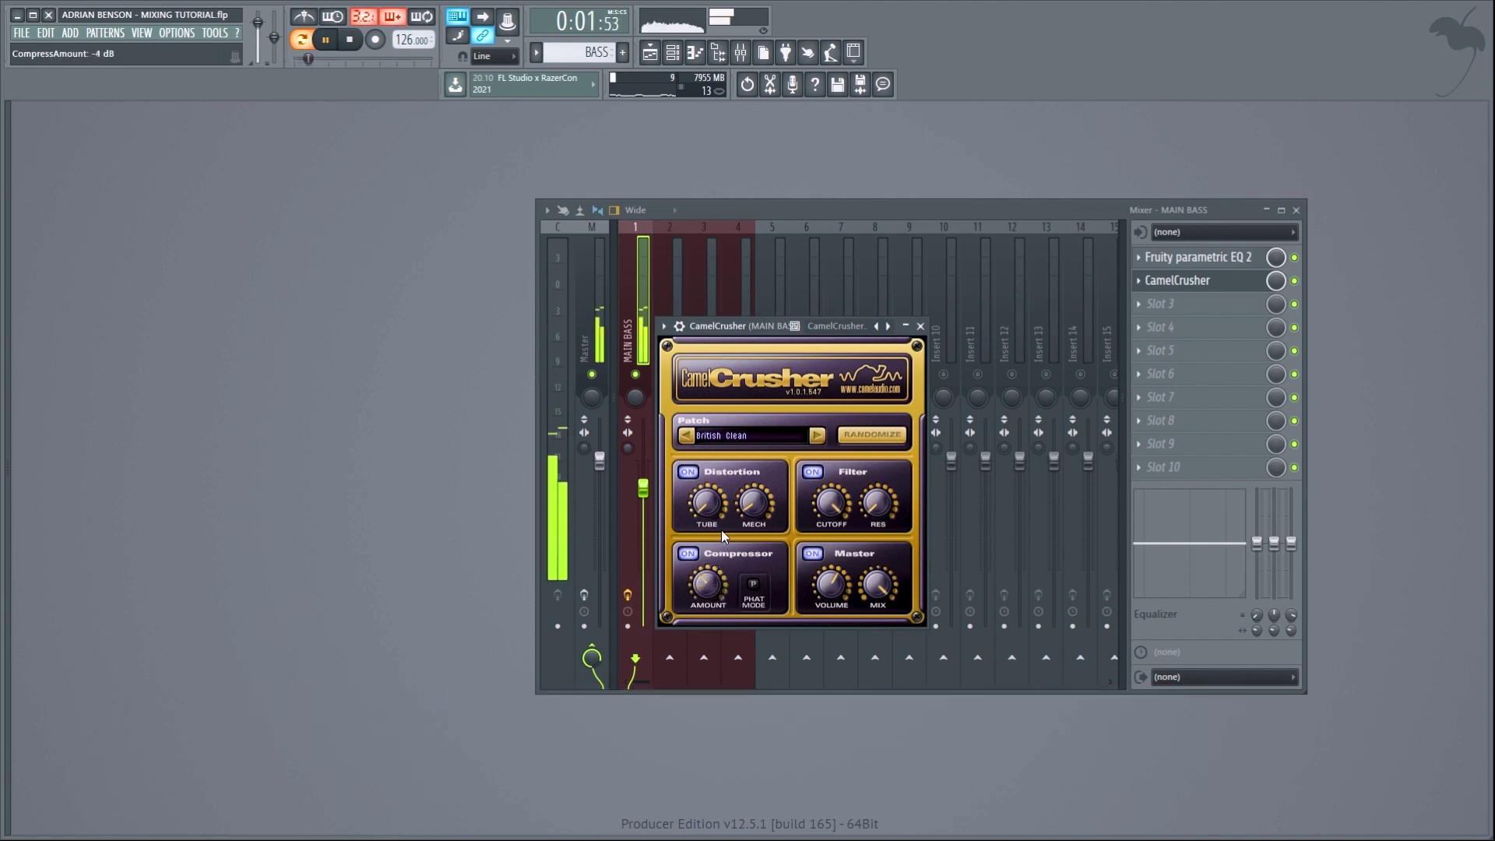
scroll(709, 502, down, 3)
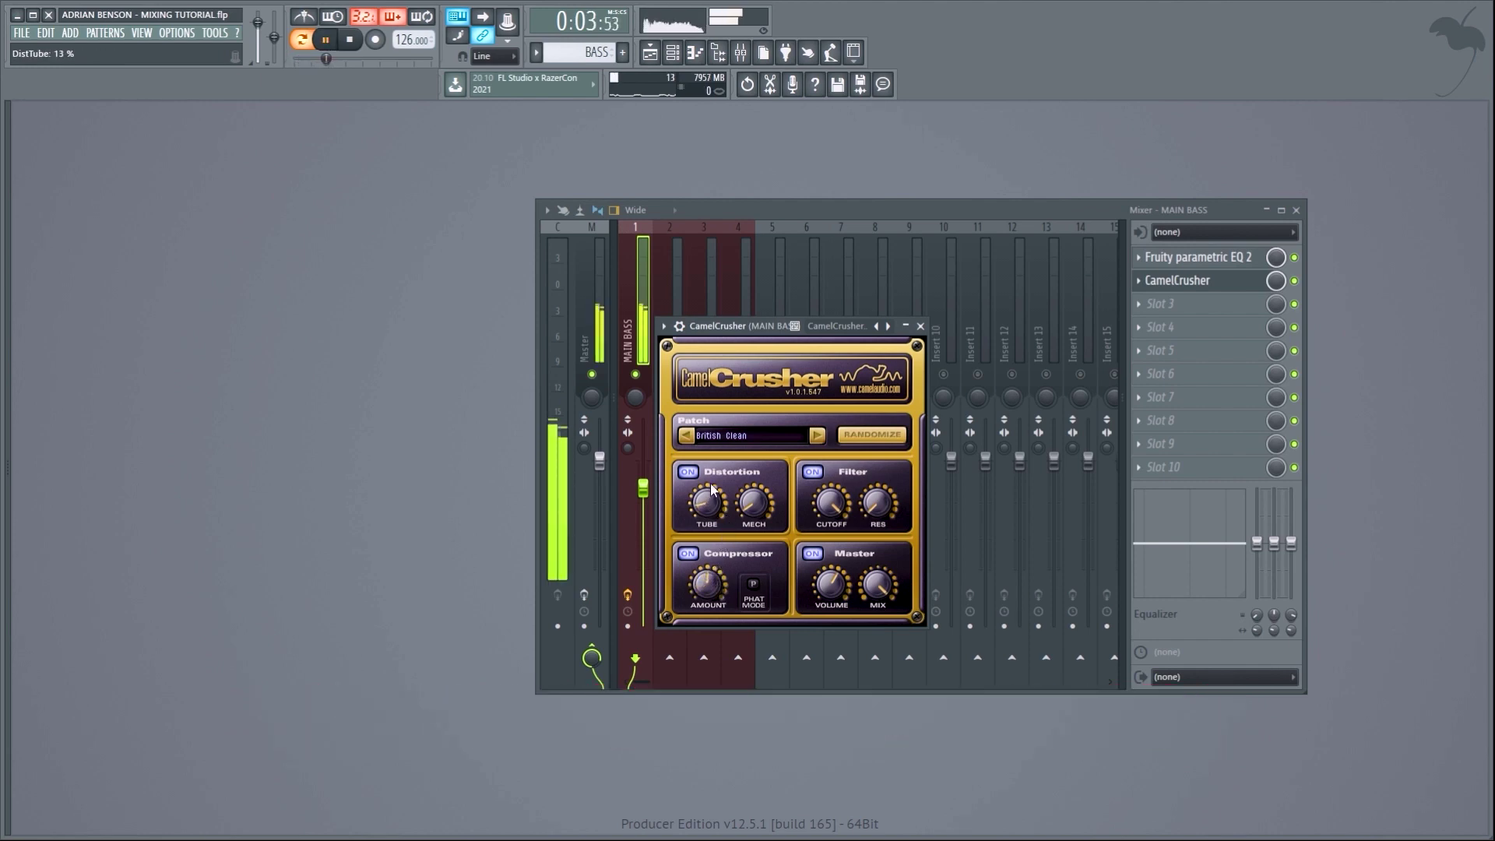
scroll(712, 475, up, 1)
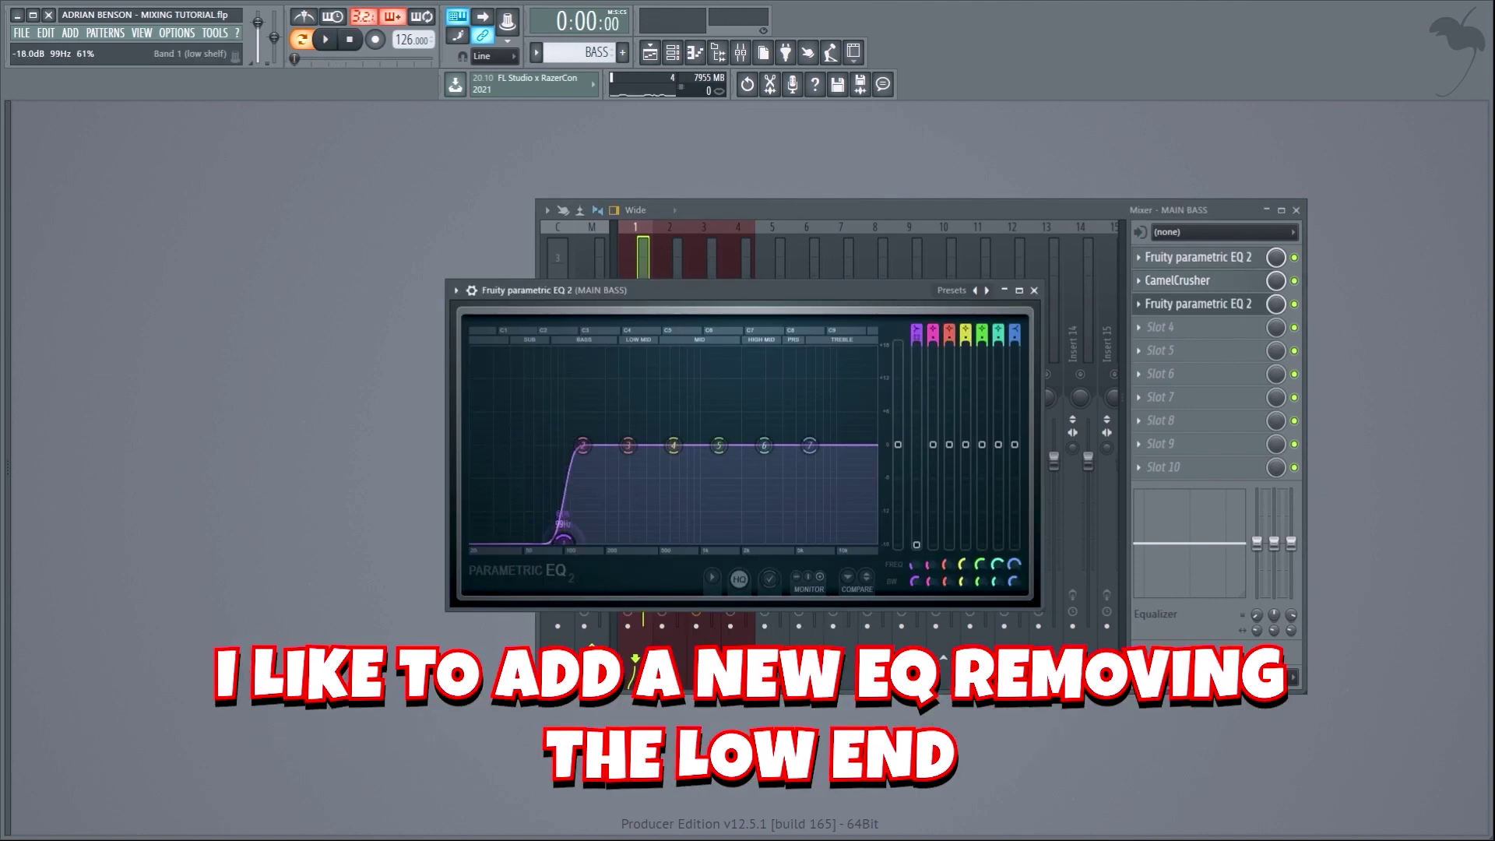
On the second EQ, deepen the low cut with band 2 at 67 Hz and move band 5 near 6389 Hz
drag(545, 444, 528, 496)
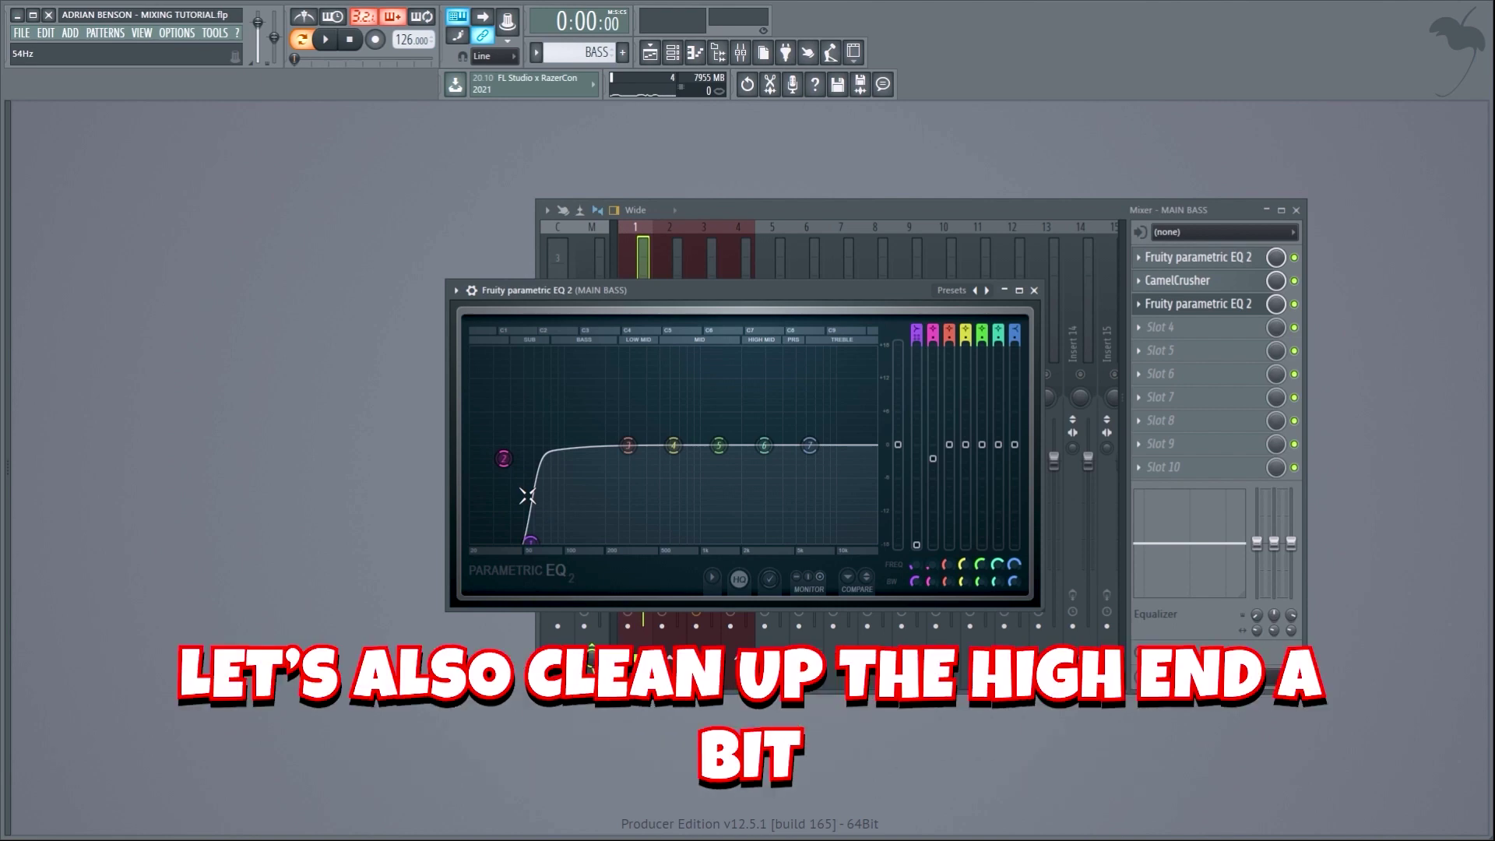
key(space)
drag(718, 444, 784, 462)
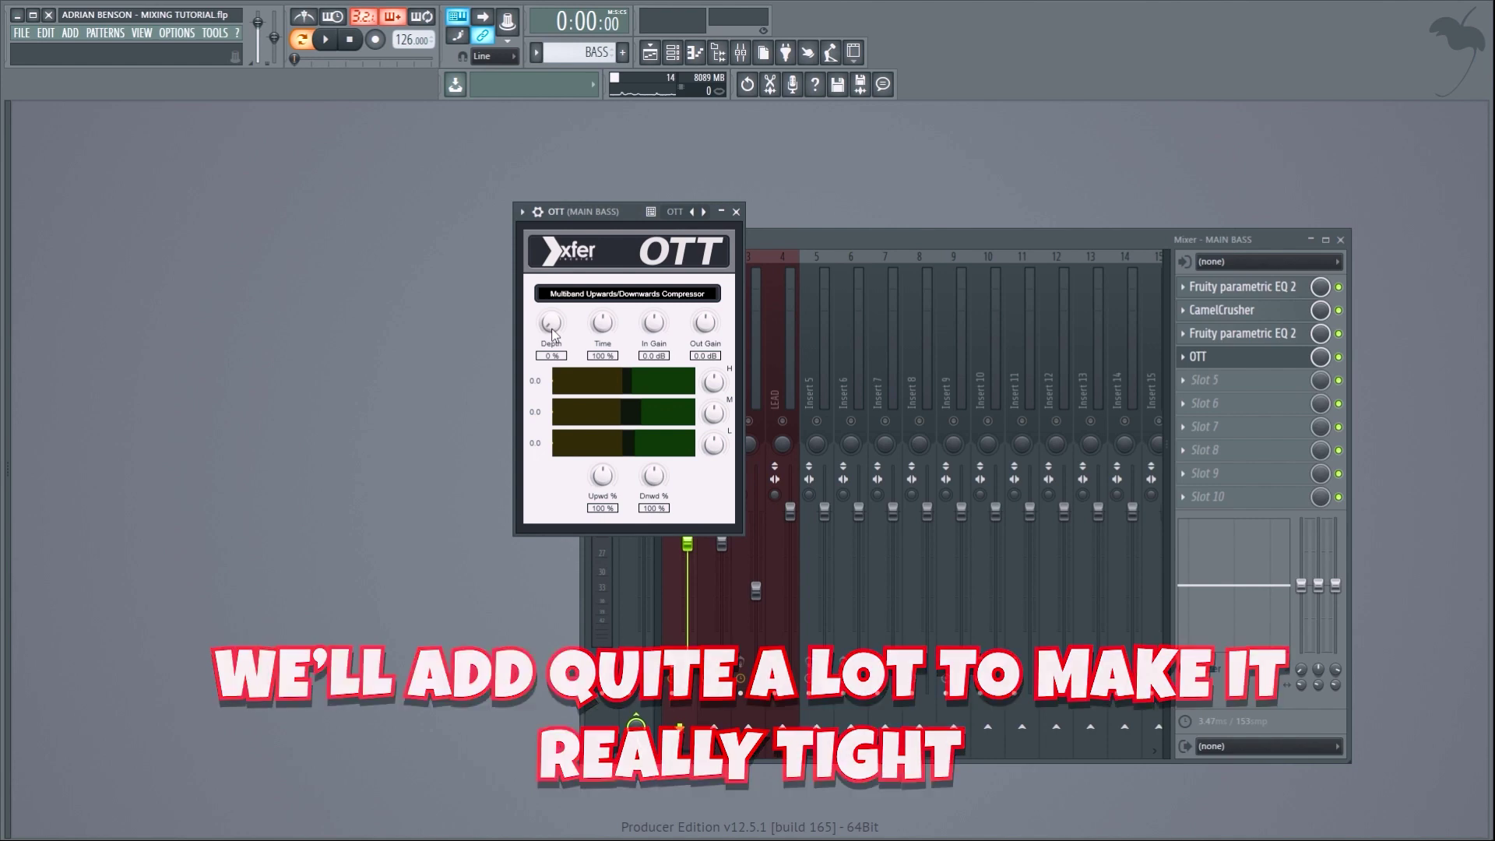
Raise OTT's Depth on MAIN BASS to about 52% for tighter compression
key(space)
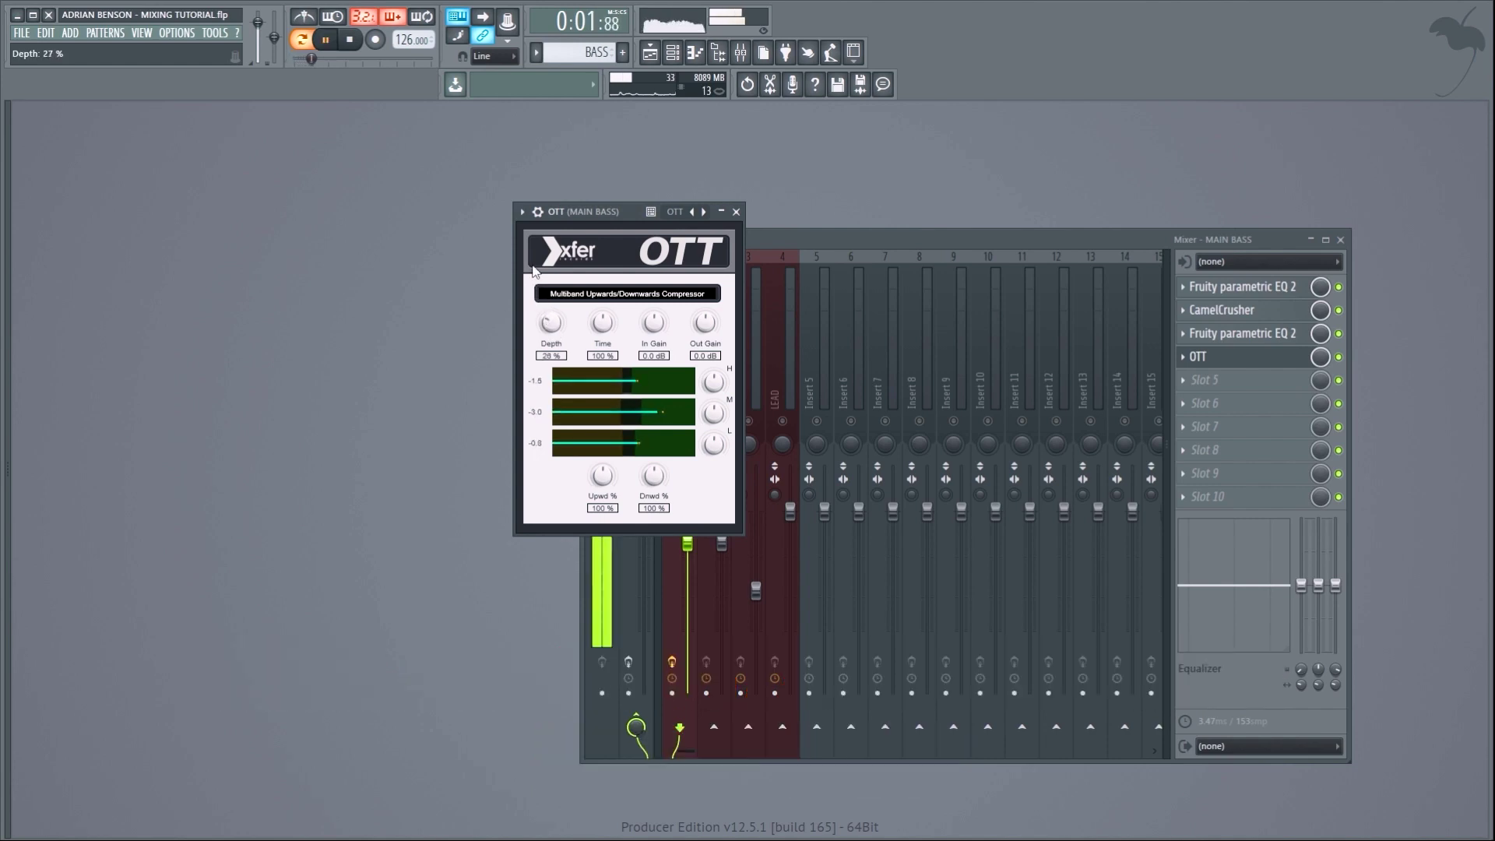
drag(534, 256, 536, 248)
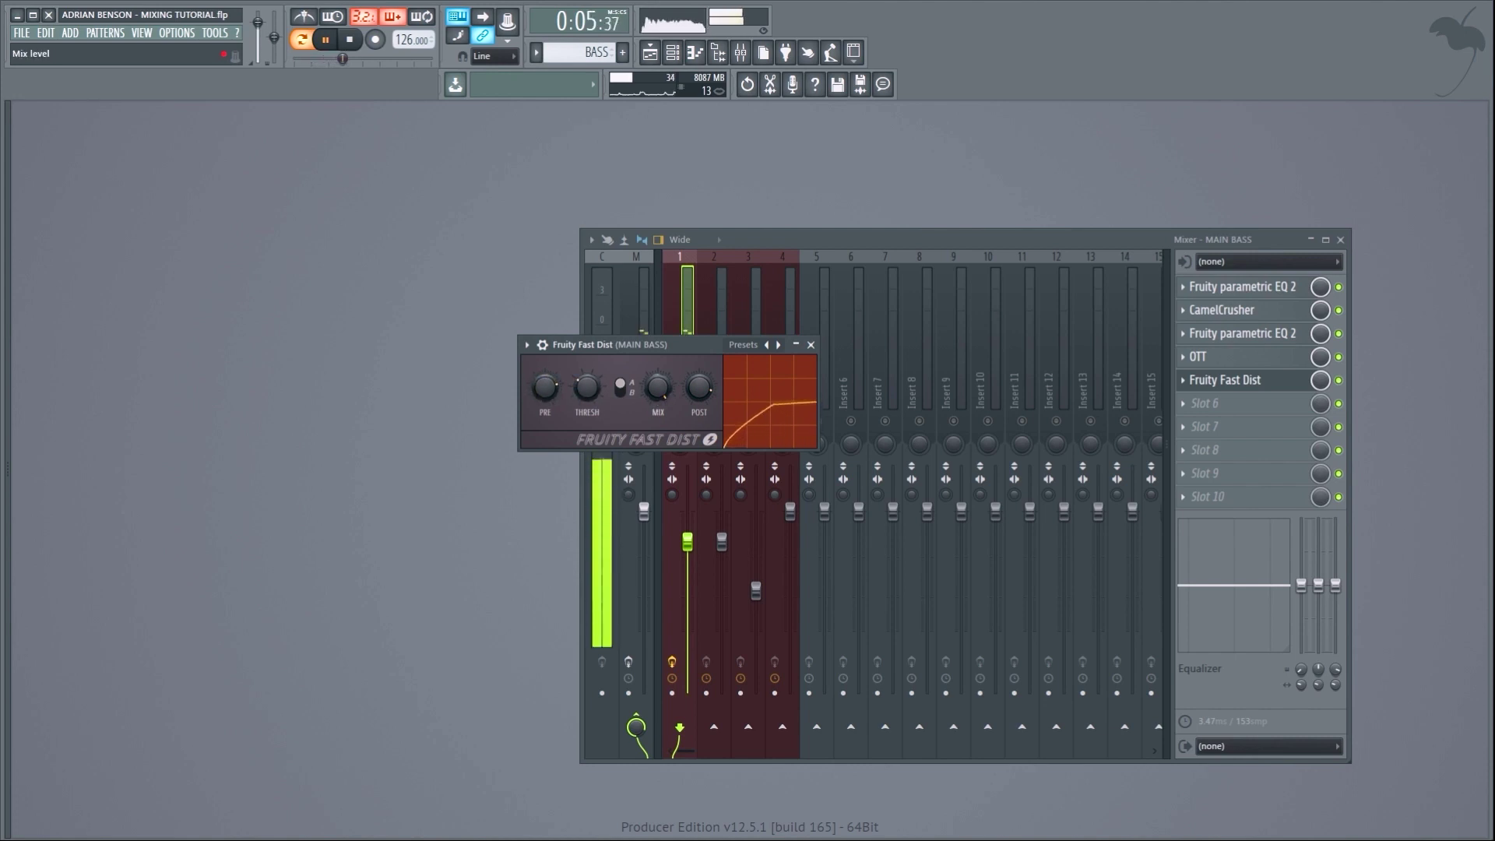
Adjust the MIX knob of Fruity Fast Dist on MAIN BASS
drag(658, 387, 658, 398)
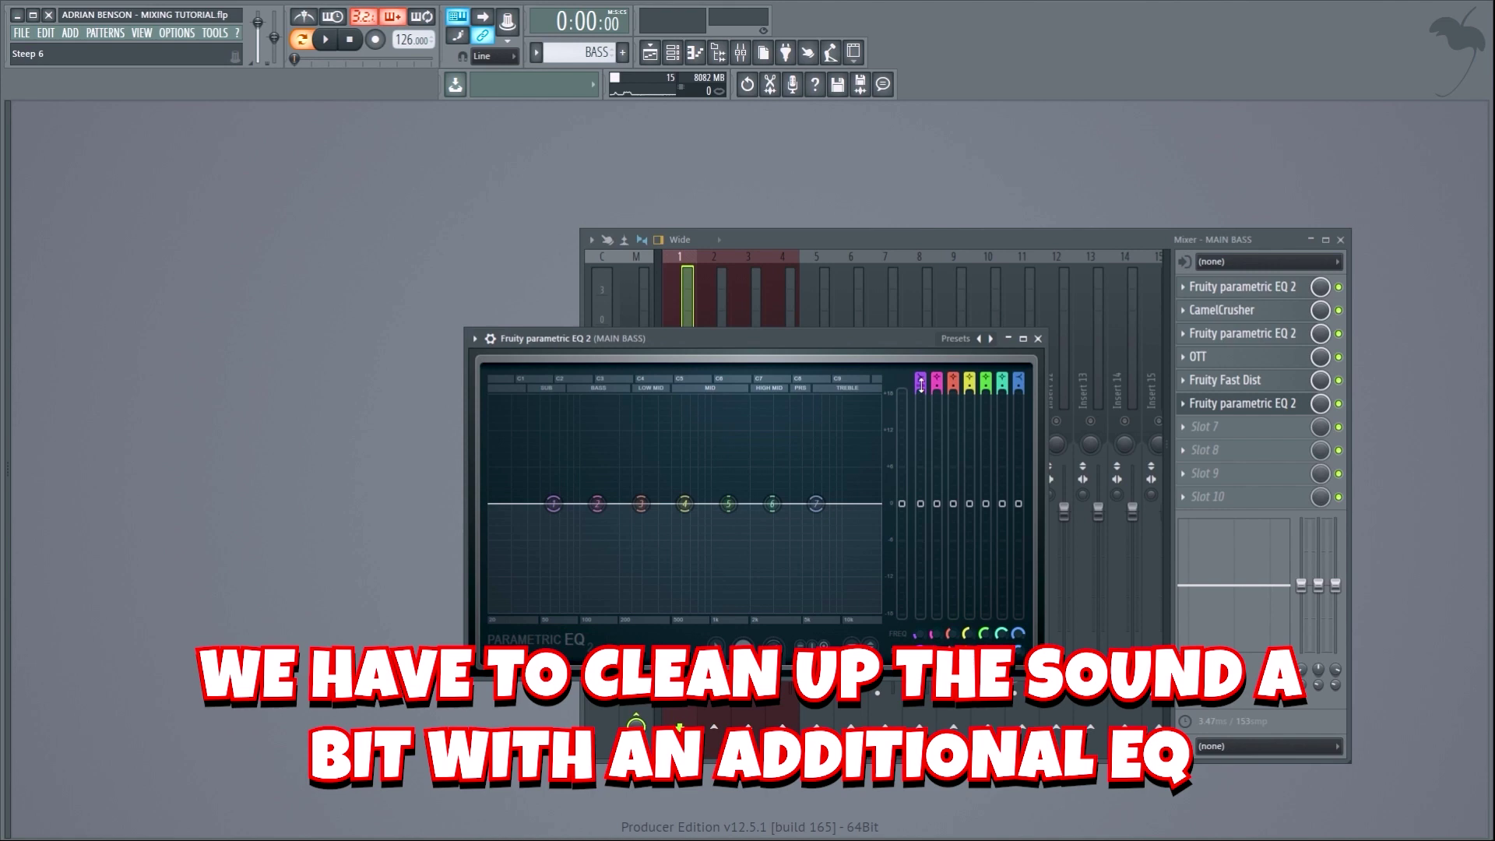
Set the third EQ: band 1 low shelf at 76 Hz, -17.3 dB; band 2 at 50 Hz; band 6 at 10886 Hz
key(space)
drag(553, 504, 563, 606)
drag(597, 504, 540, 515)
mouse_move(771, 504)
mouse_down()
mouse_move(846, 504)
mouse_move(850, 519)
mouse_move(724, 497)
mouse_move(781, 440)
mouse_move(786, 524)
mouse_up()
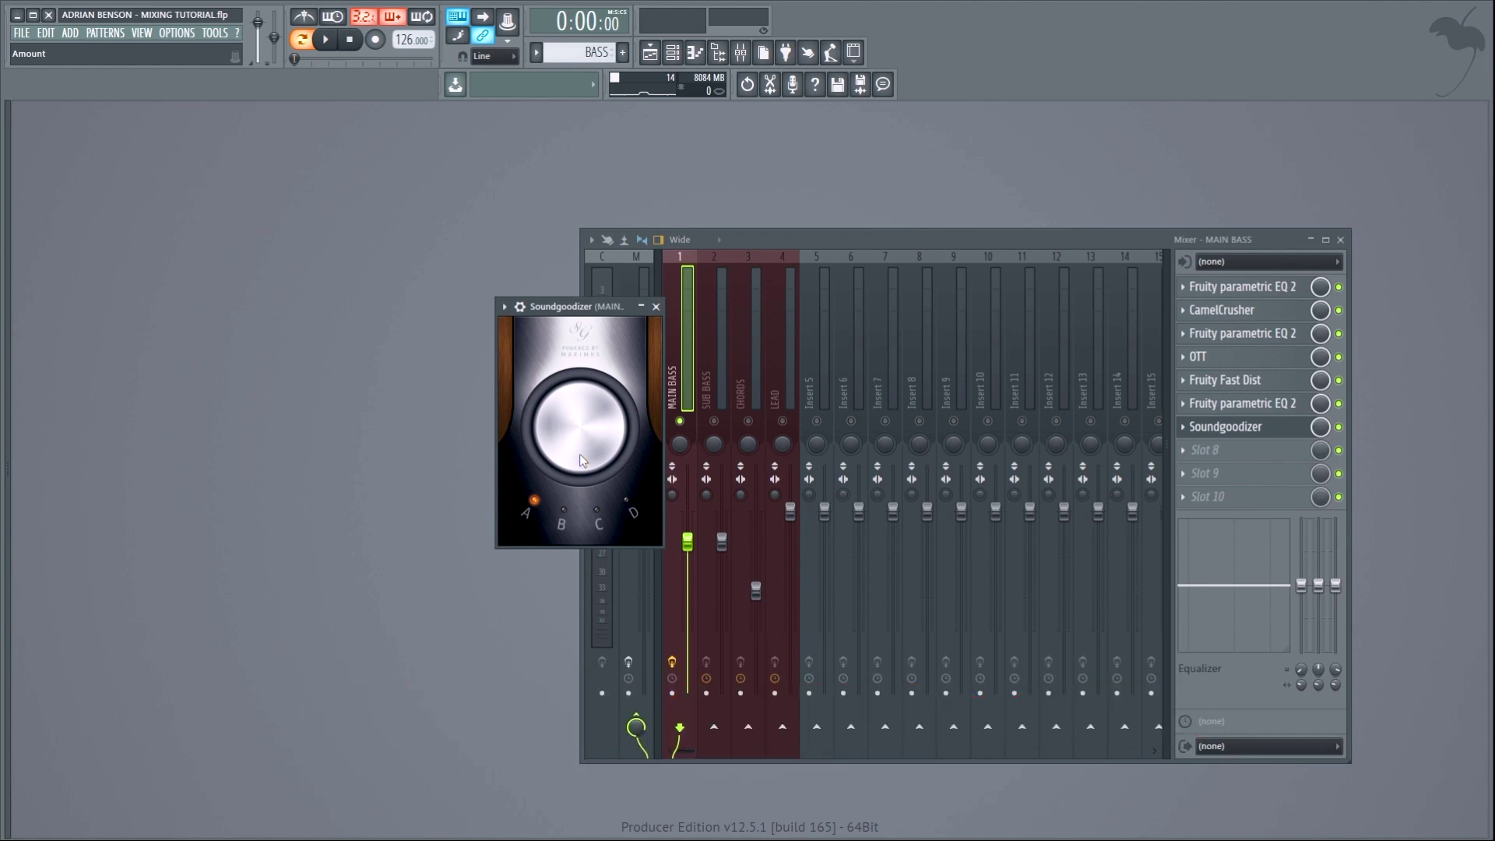
Audition MAIN BASS with the Soundgoodizer amount turned up
key(space)
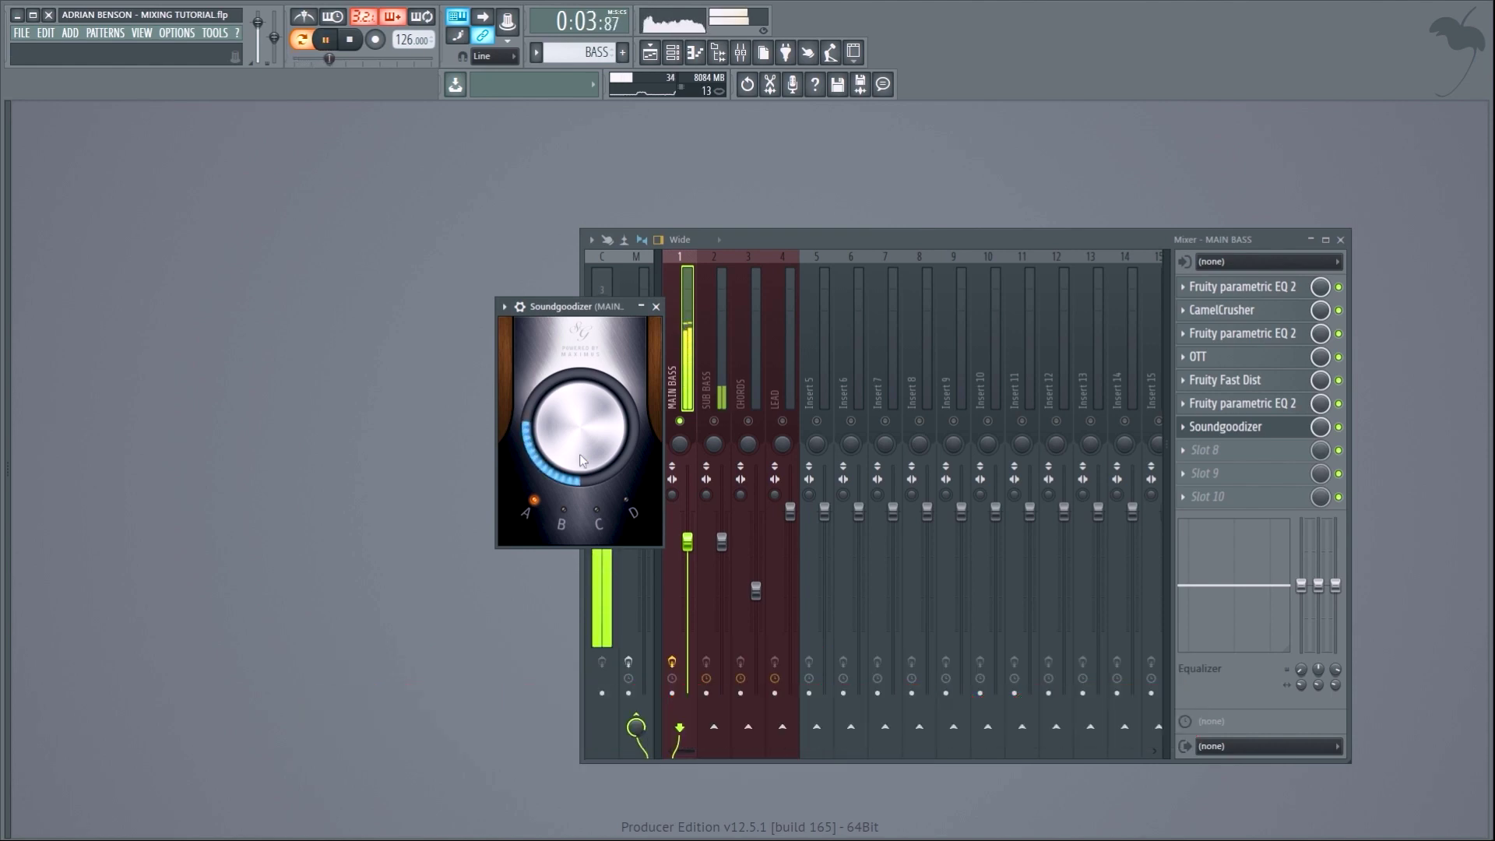
key(space)
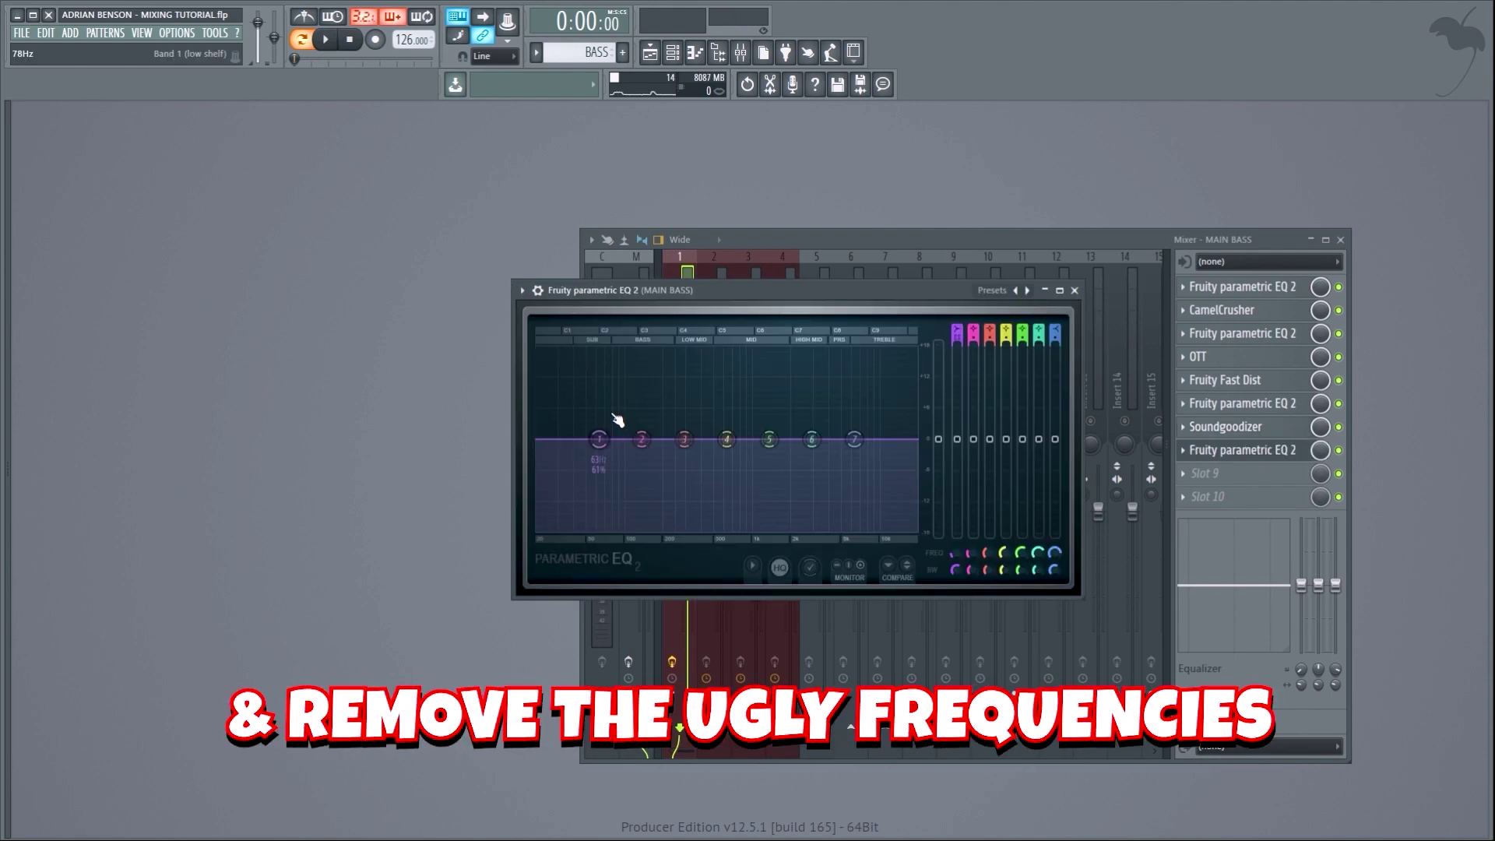
Make the last EQ cut lows below 53 Hz and dip harsh frequencies around 3234 Hz
key(space)
drag(599, 439, 566, 460)
drag(726, 439, 824, 453)
drag(768, 439, 891, 457)
drag(684, 439, 817, 457)
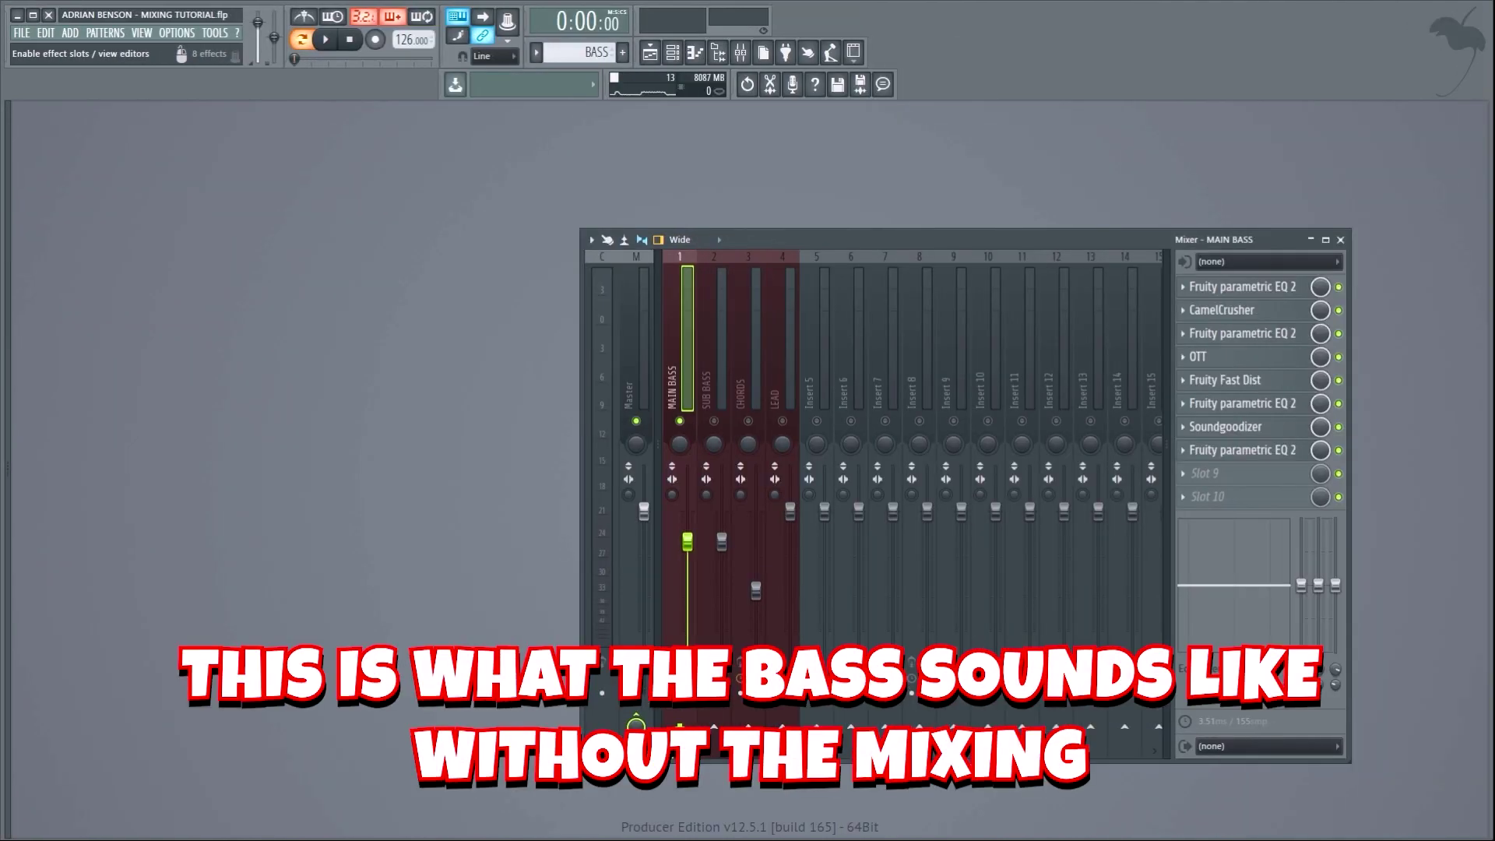
Play MAIN BASS with its effect chain bypassed, then again with effects enabled, to compare
key(space)
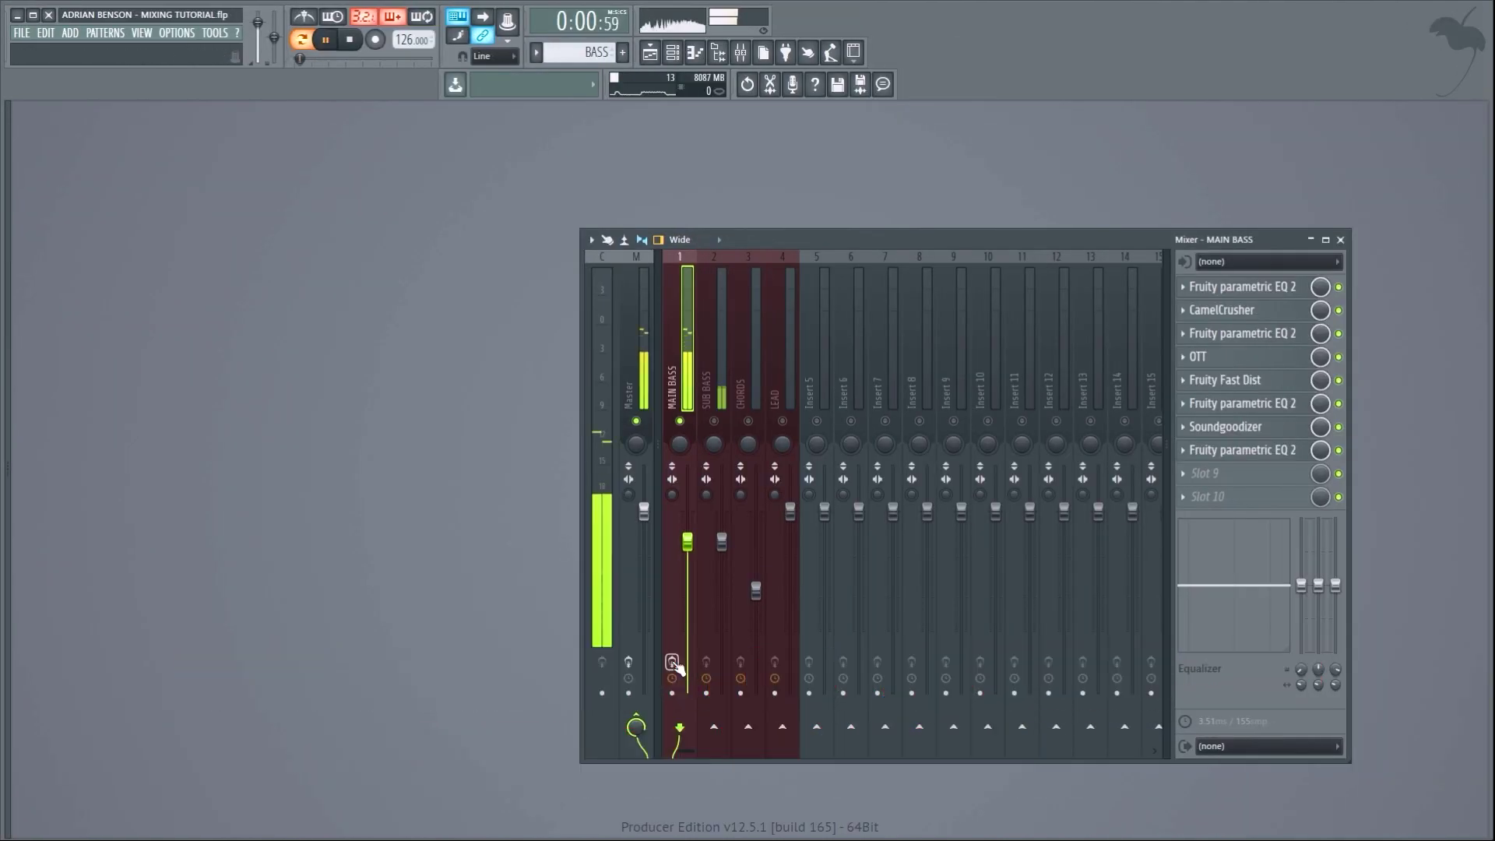
key(space)
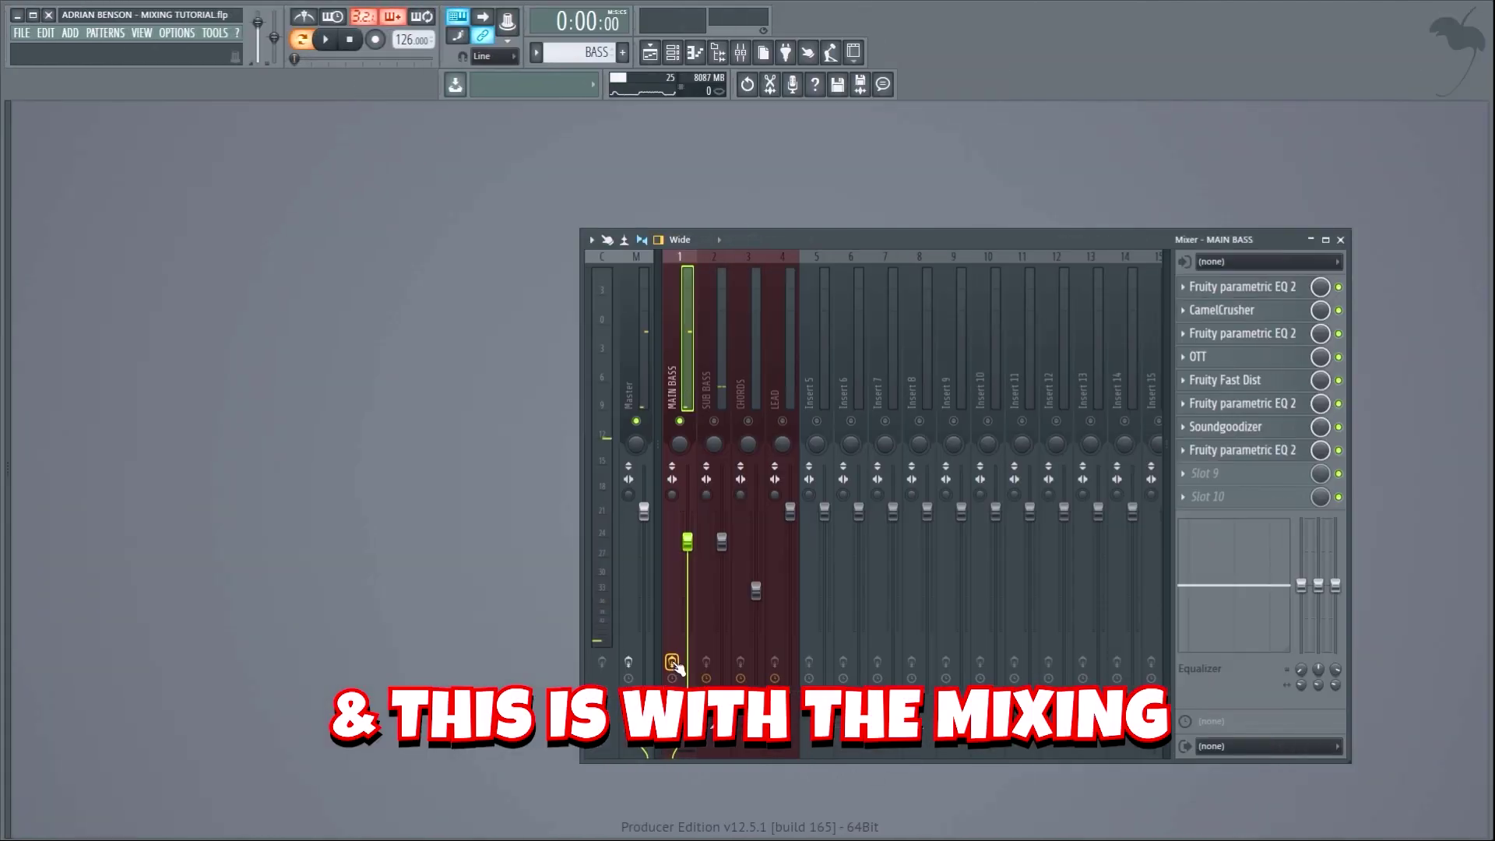
key(space)
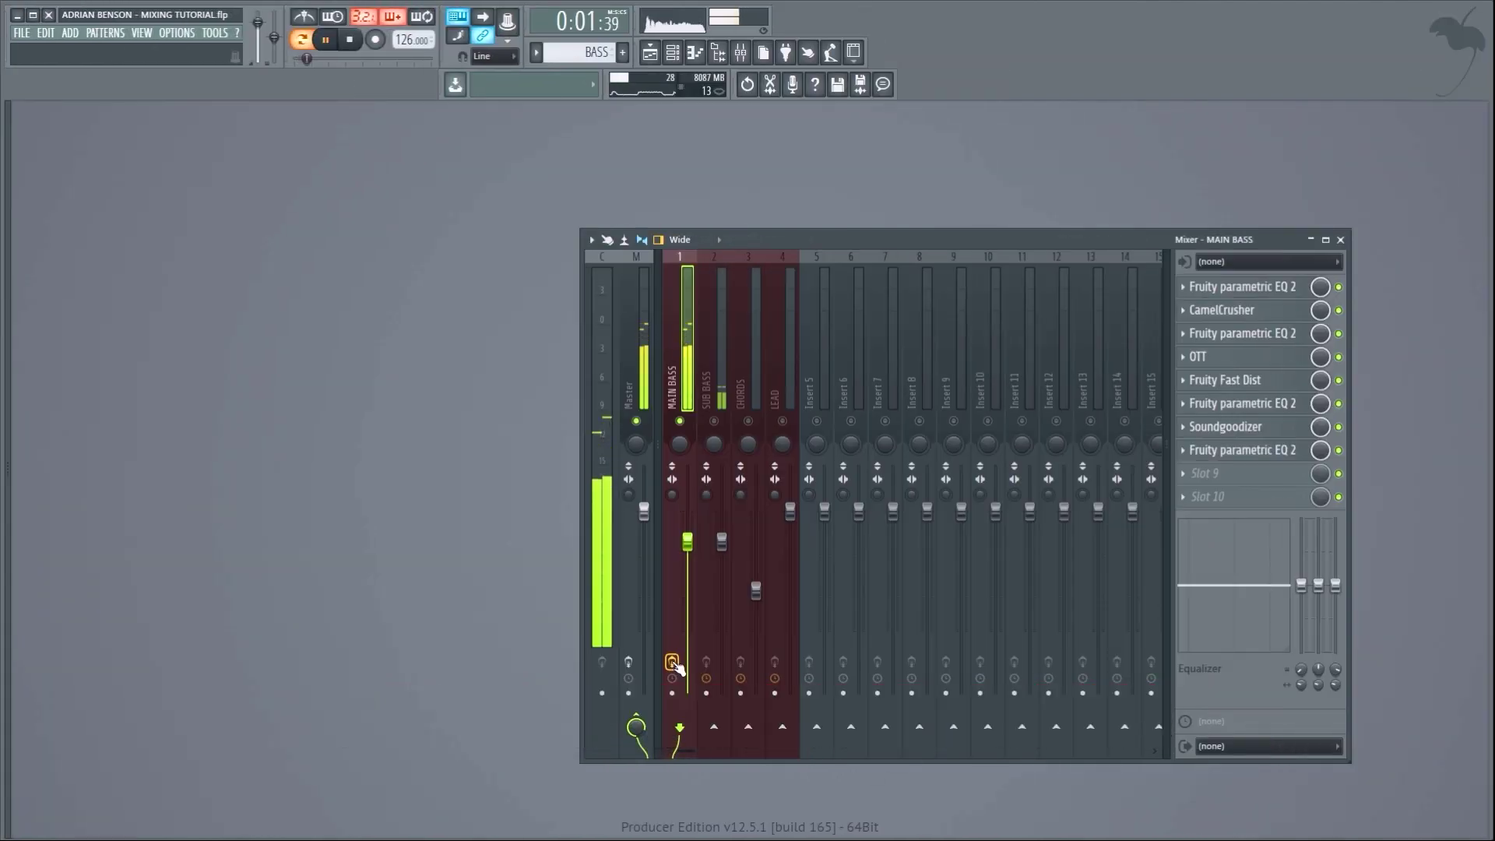
key(space)
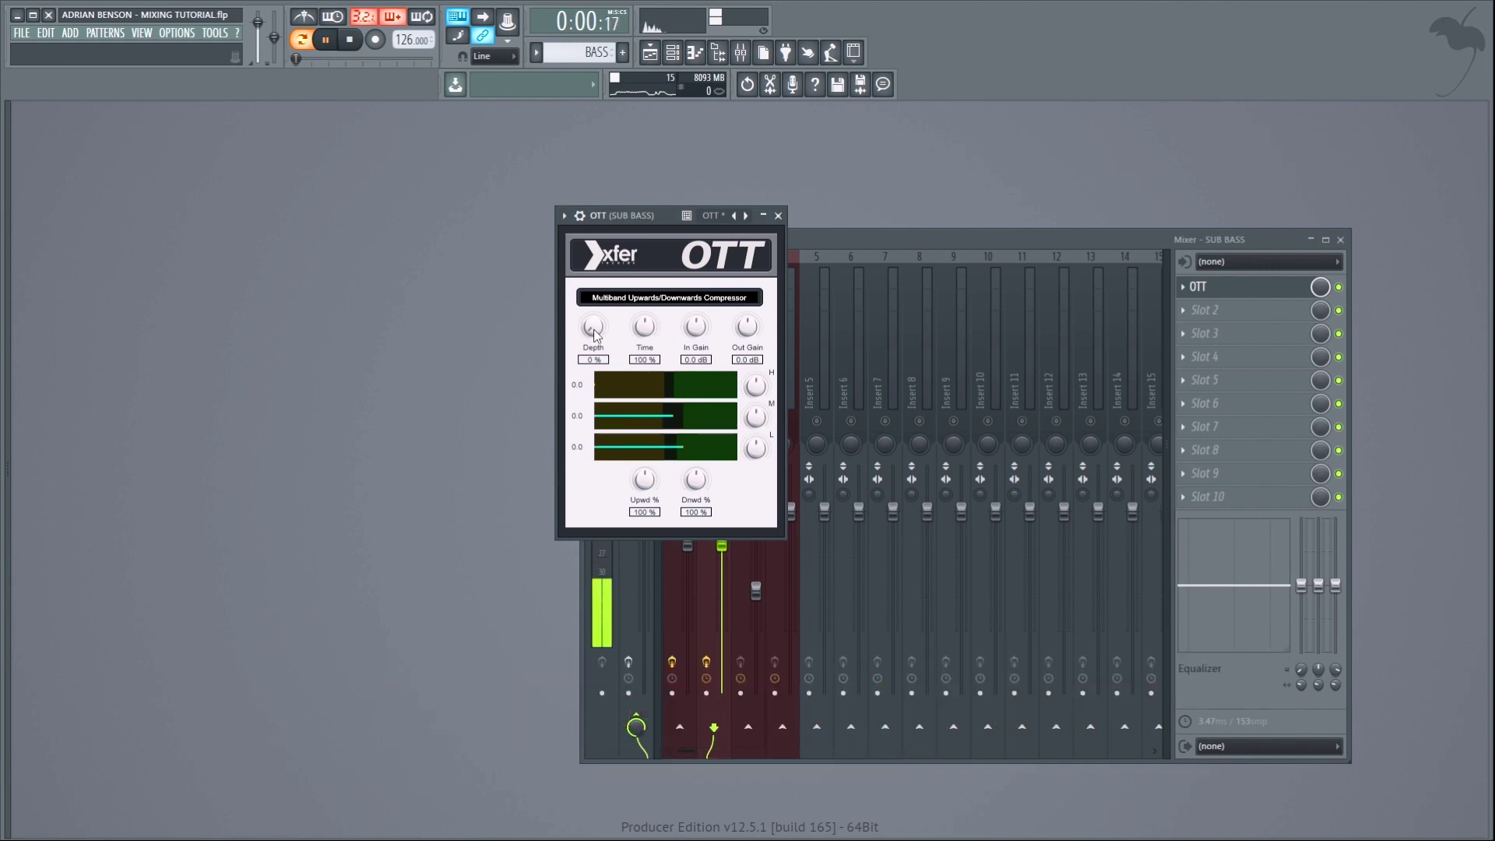
Turn the SUB BASS OTT Depth knob up to about 30%
drag(594, 335, 593, 263)
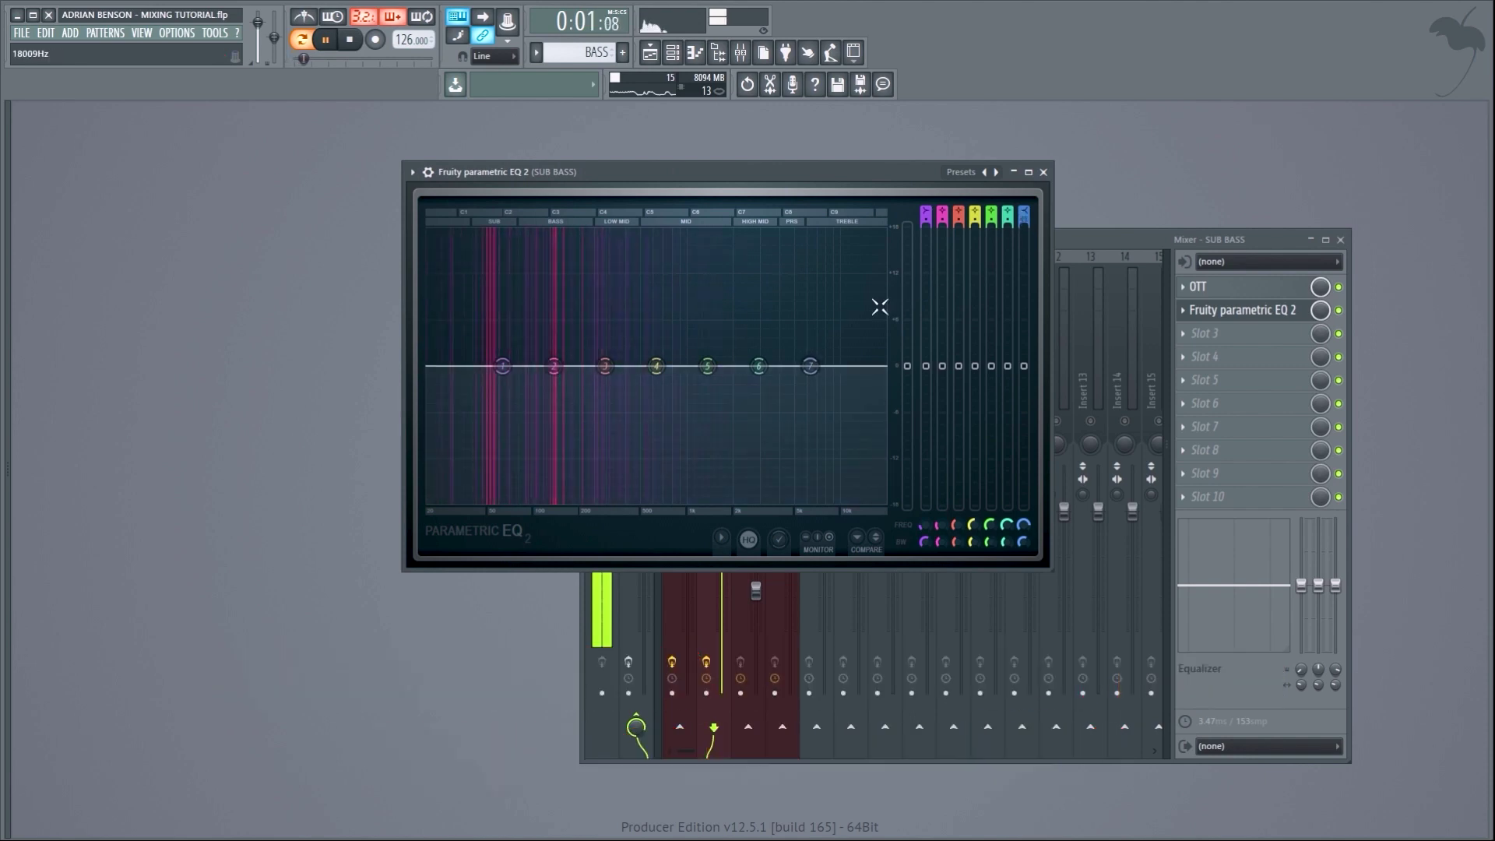
Give the SUB BASS EQ a steep band 7 high cut and lower band 6 to -7 dB at 4392 Hz
drag(810, 366, 671, 503)
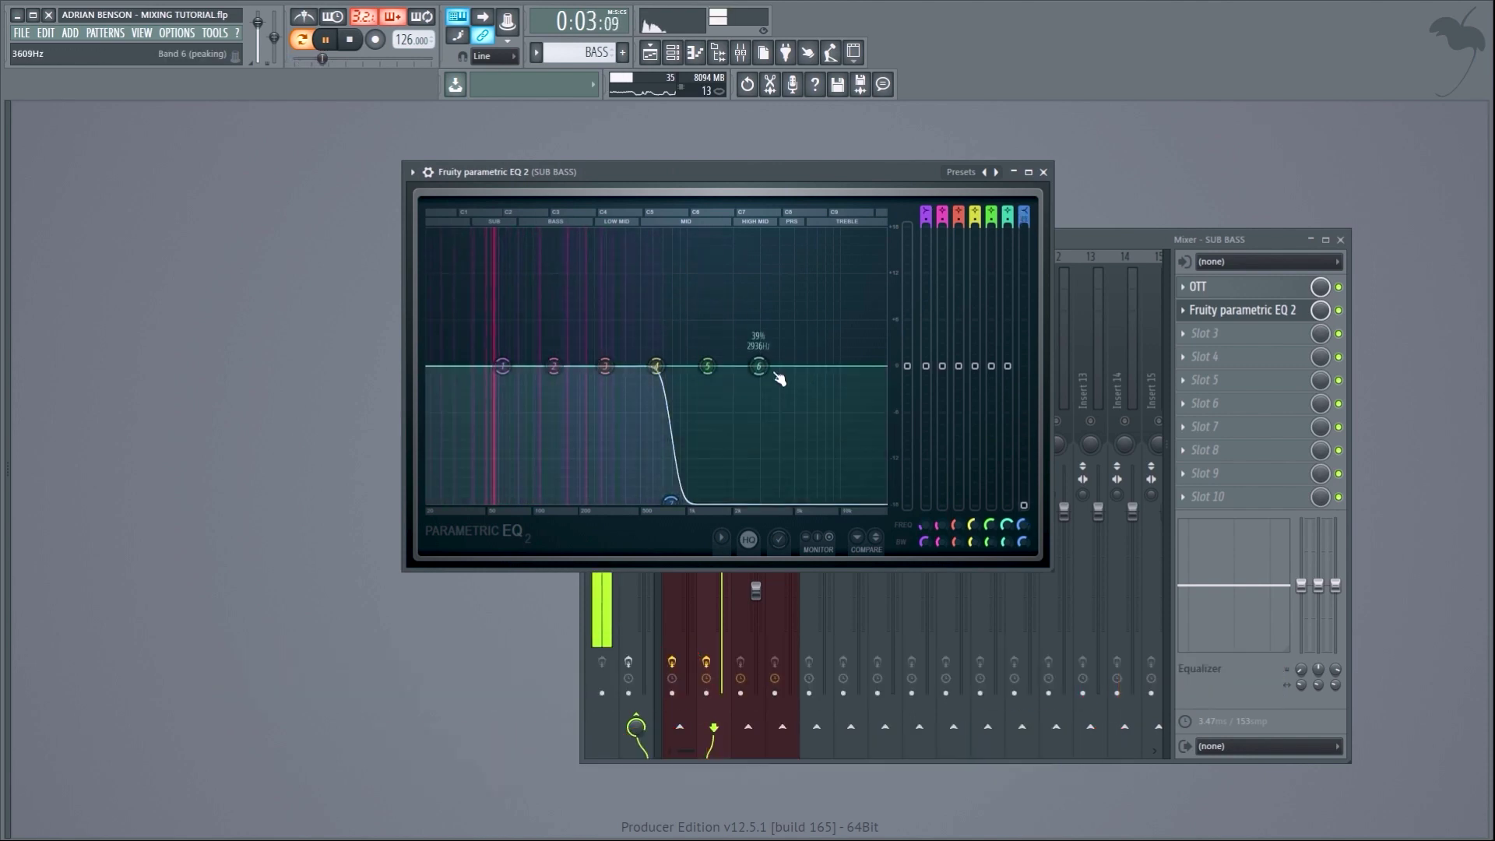
drag(767, 366, 777, 448)
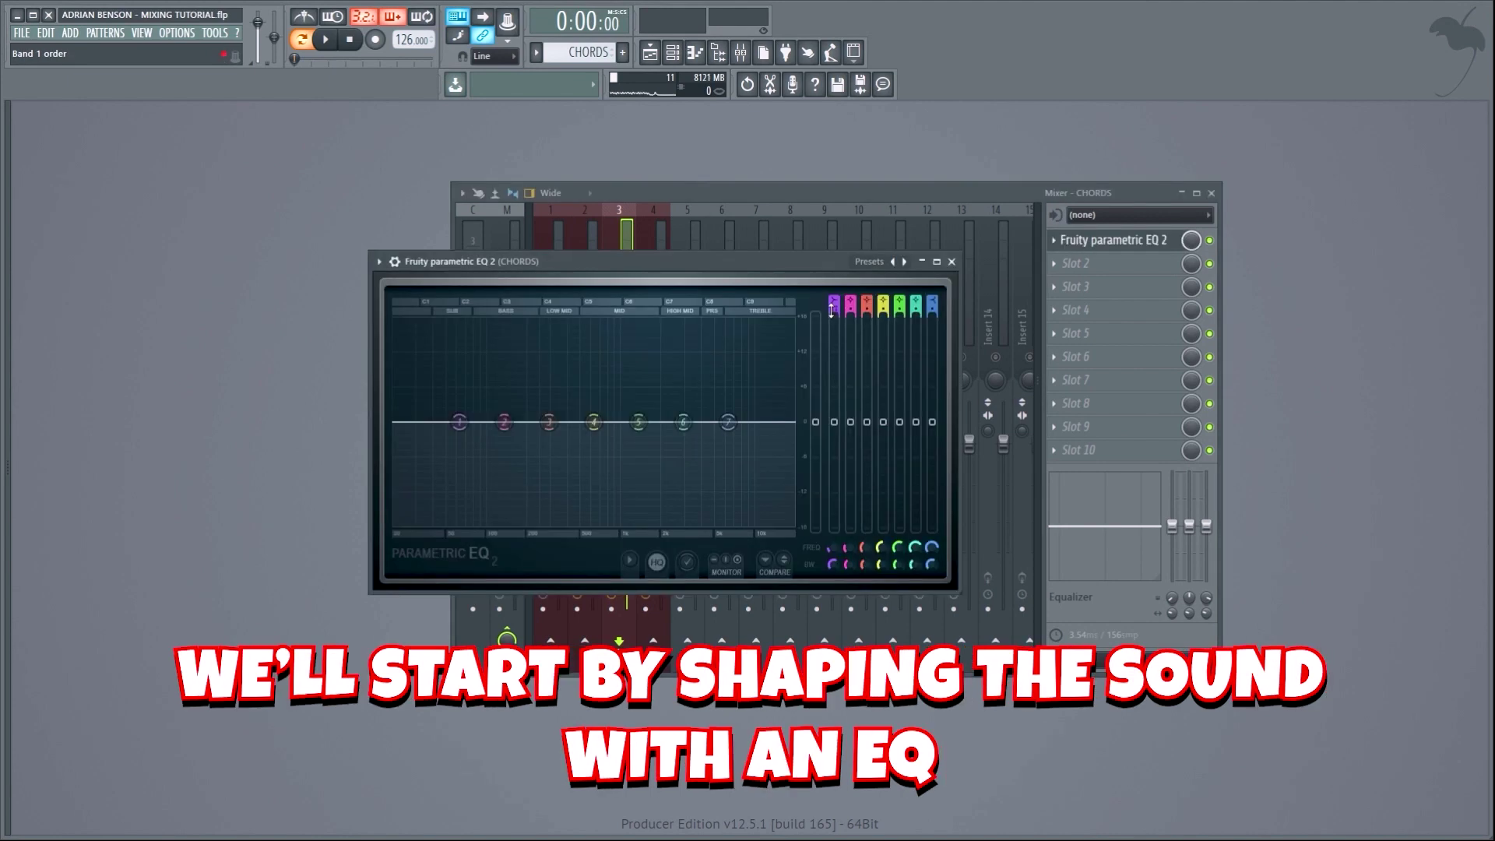
While the chords play, cut their lows below about 99 Hz and boost highs around 6706 Hz
key(space)
mouse_move(461, 423)
mouse_down()
mouse_move(485, 512)
mouse_move(511, 523)
mouse_move(463, 438)
mouse_up()
drag(683, 422, 734, 437)
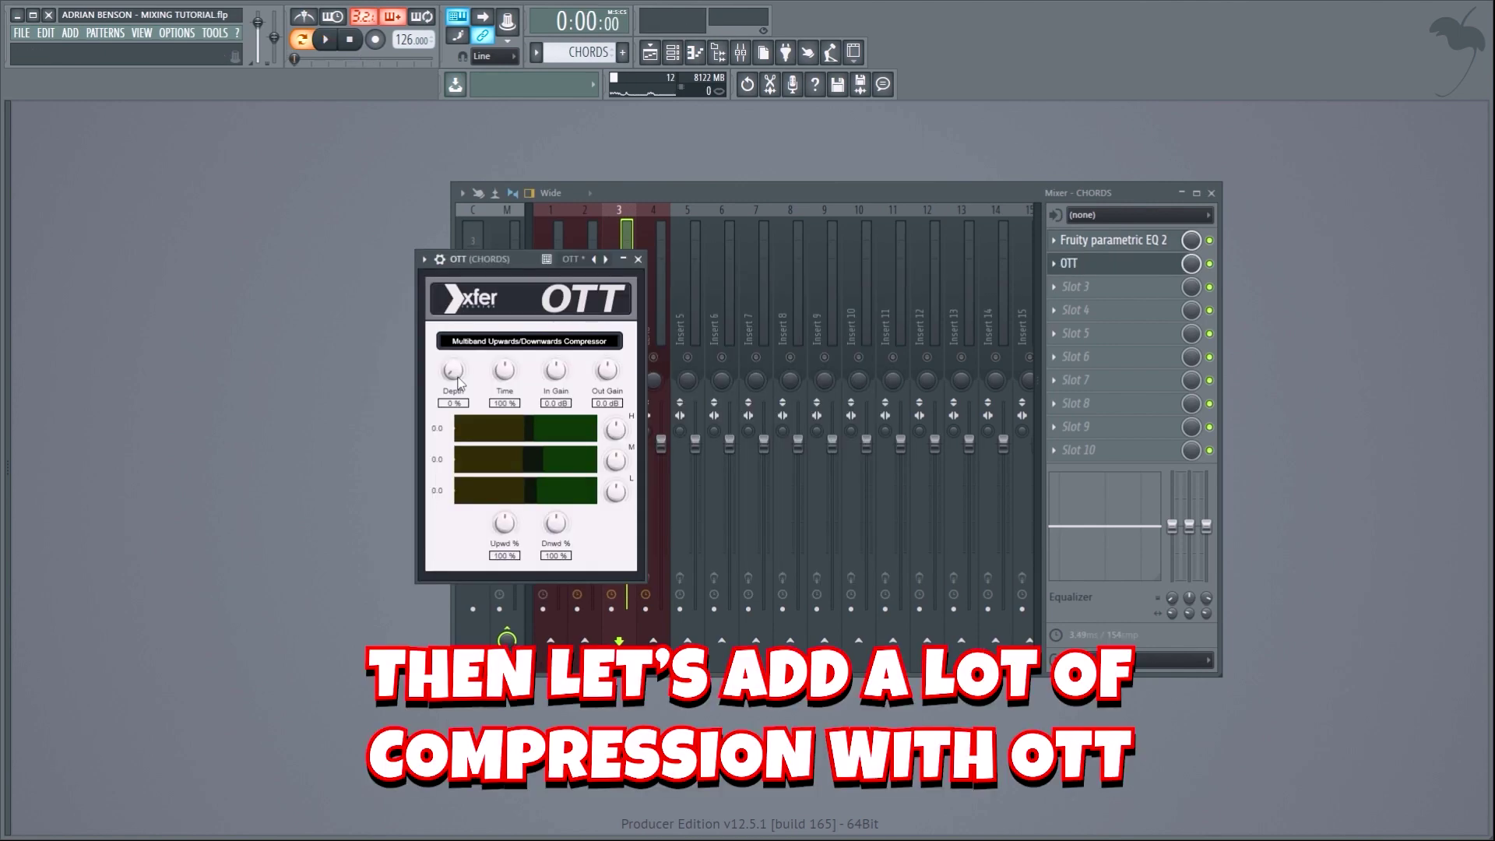
Raise the chords' OTT compression depth to 75% while listening to playback
key(space)
drag(458, 382, 501, 302)
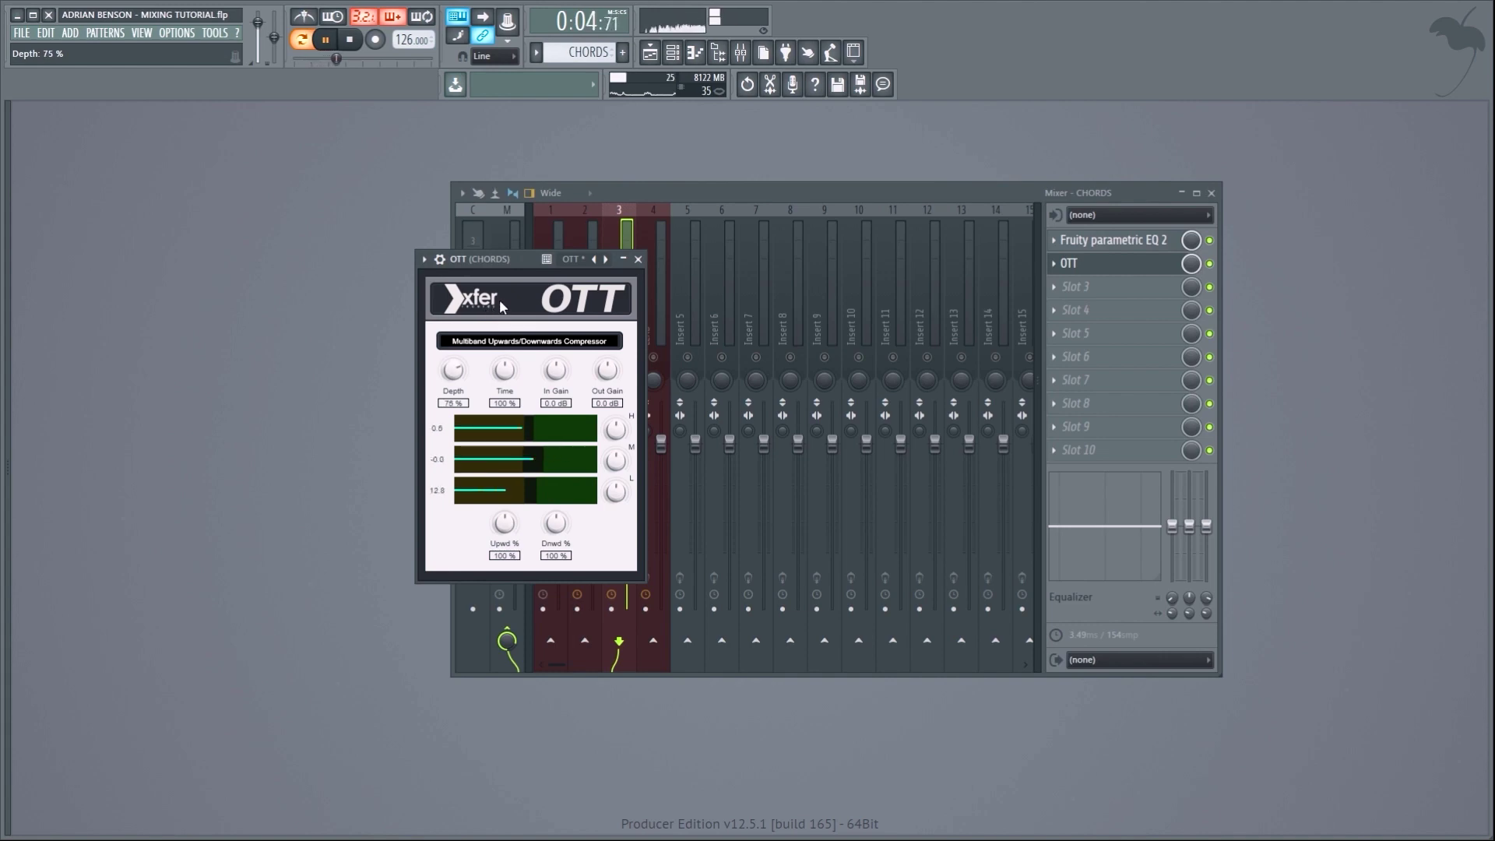
key(space)
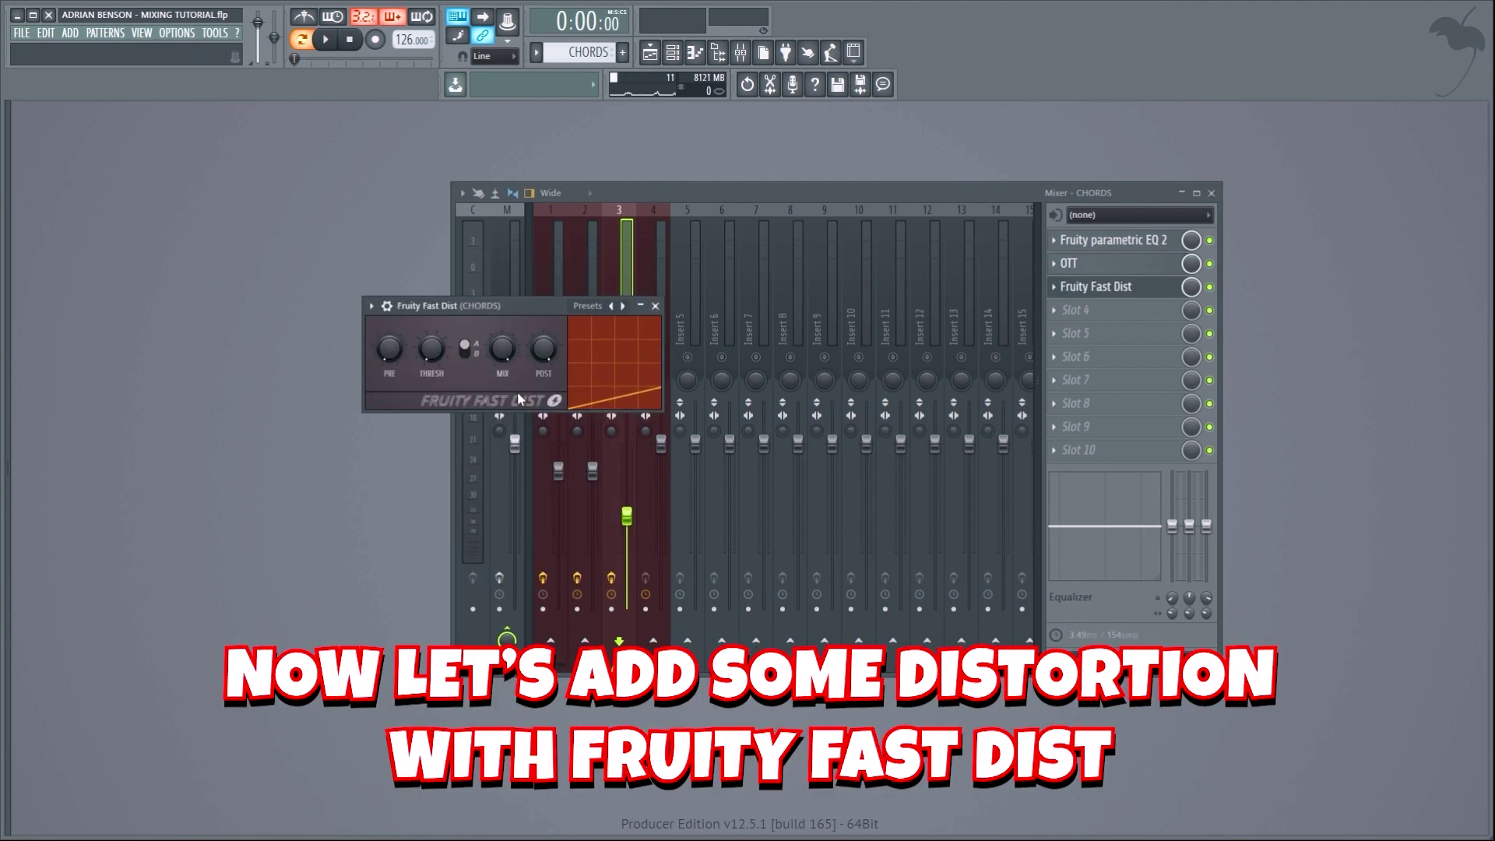
During playback, lower Fruity Fast Dist's post gain and adjust its threshold on the chords
key(space)
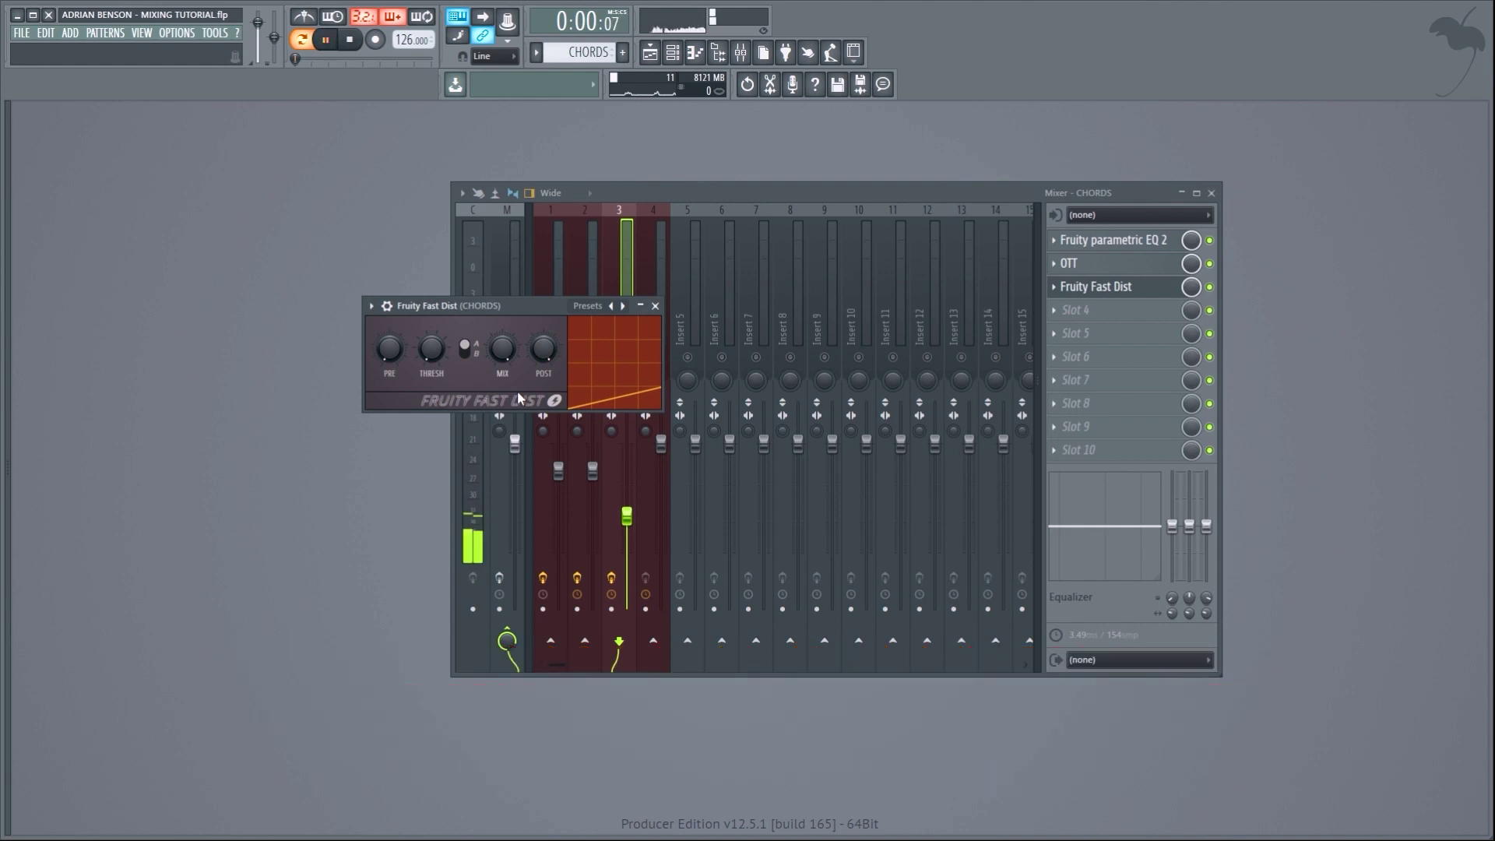
drag(543, 349, 544, 366)
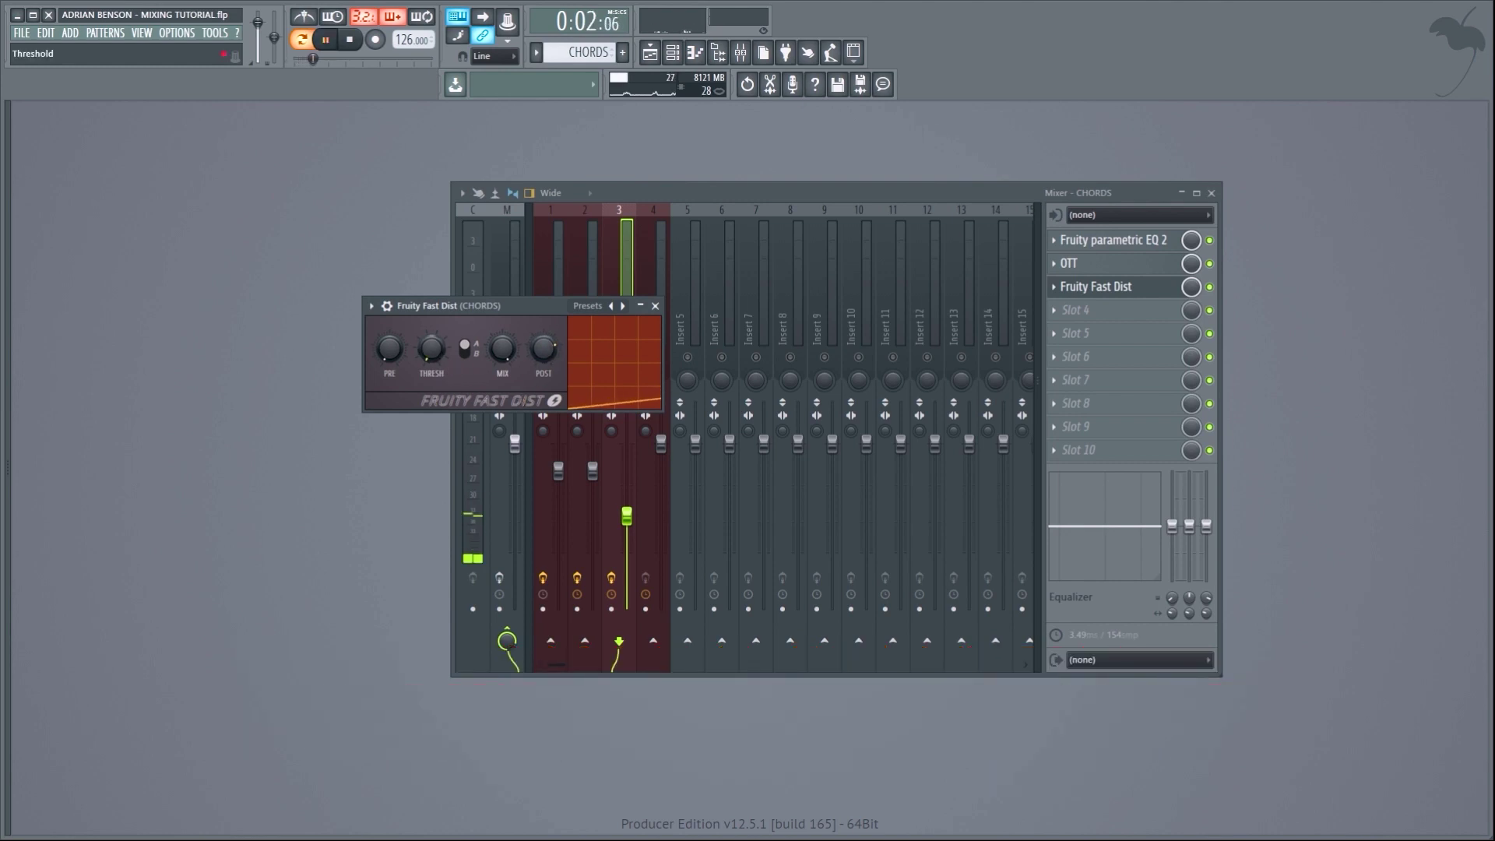
drag(431, 349, 389, 334)
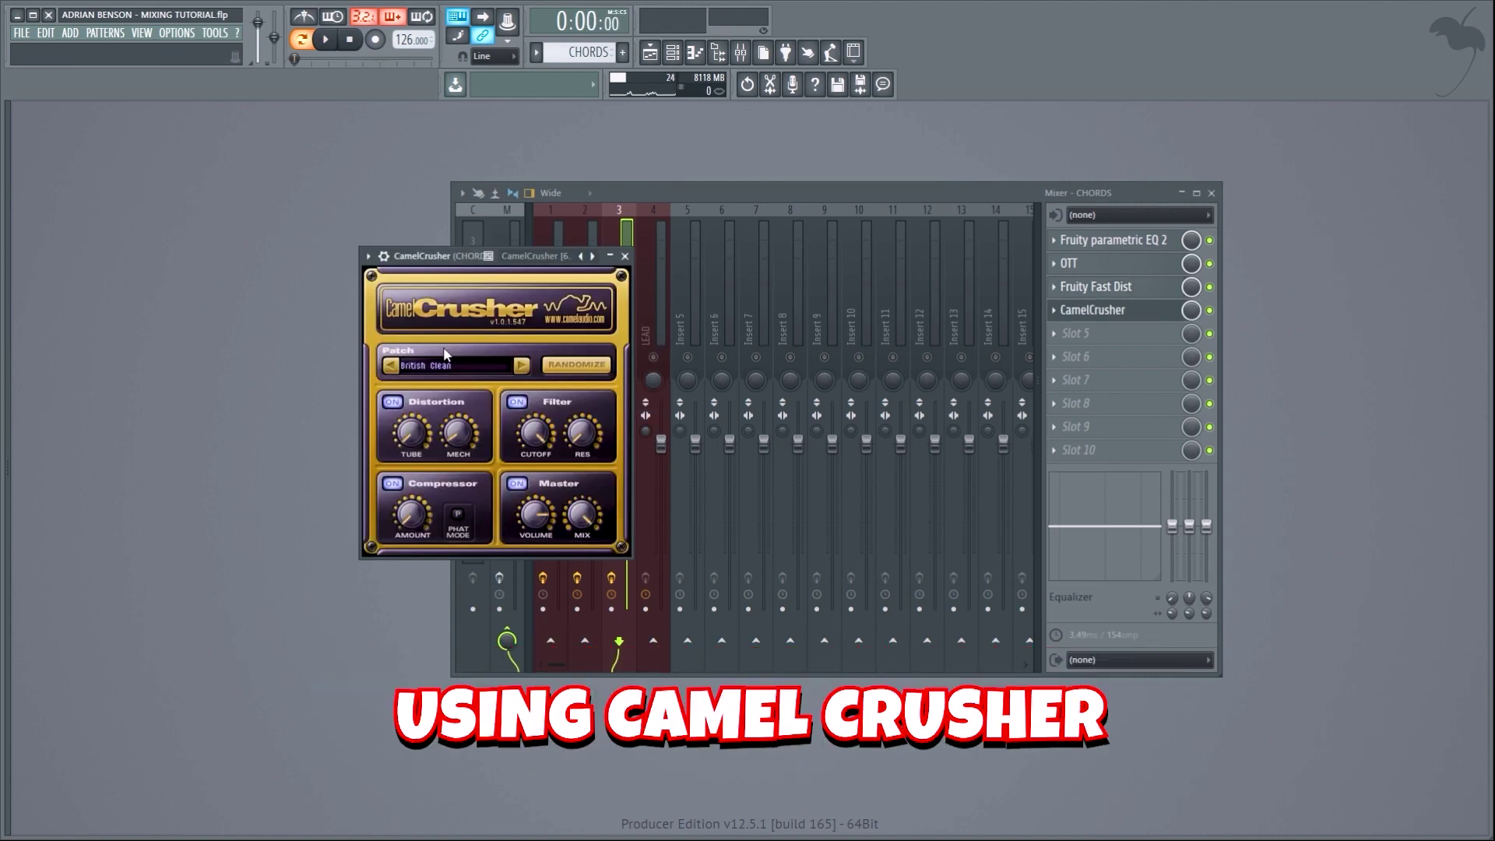
During playback, set CamelCrusher's compression amount and lower its master volume
key(space)
drag(403, 527, 400, 513)
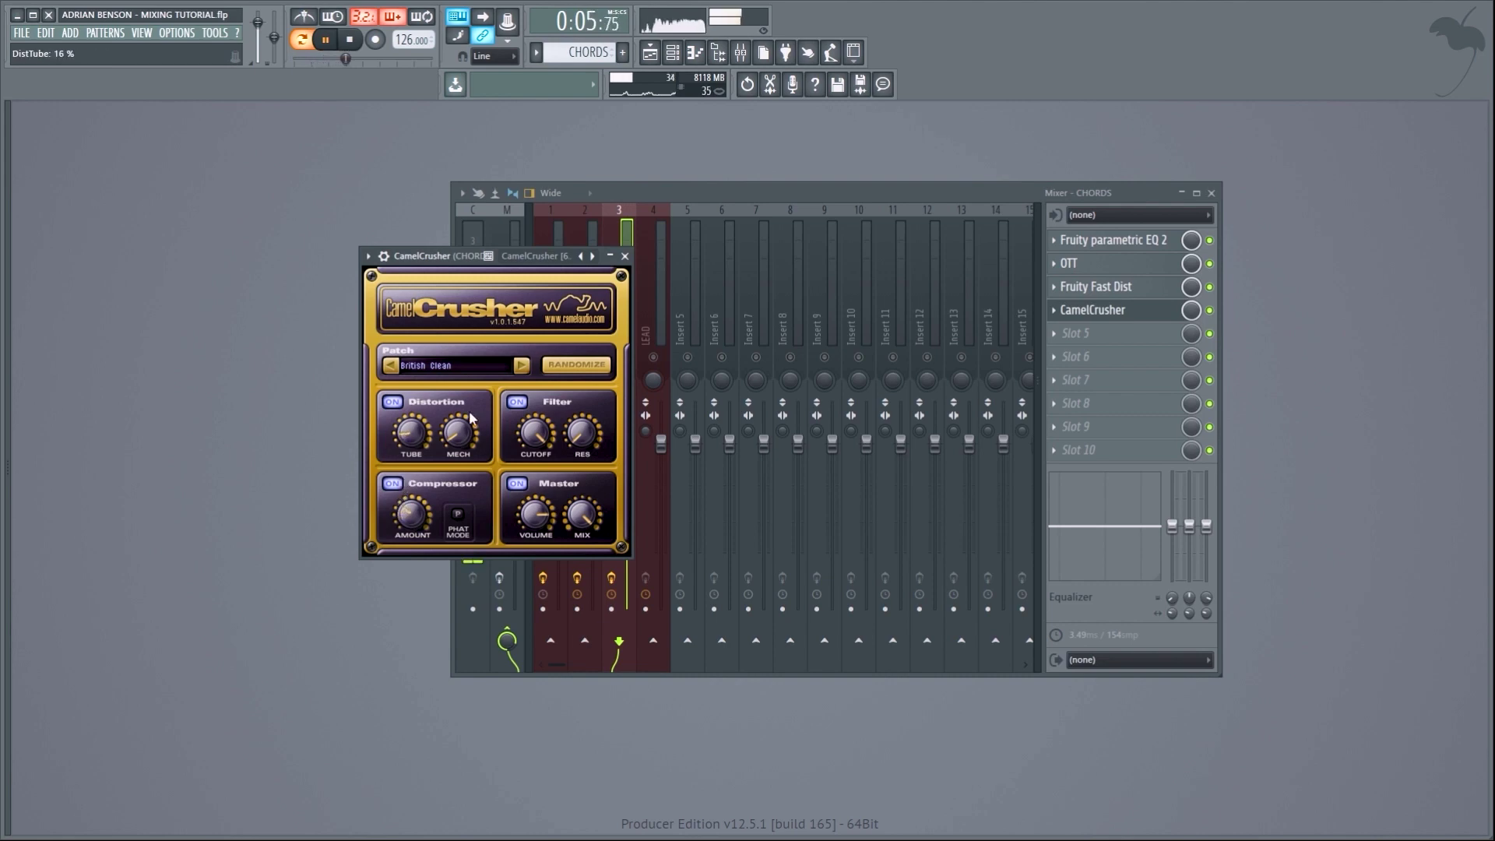
drag(549, 506, 545, 514)
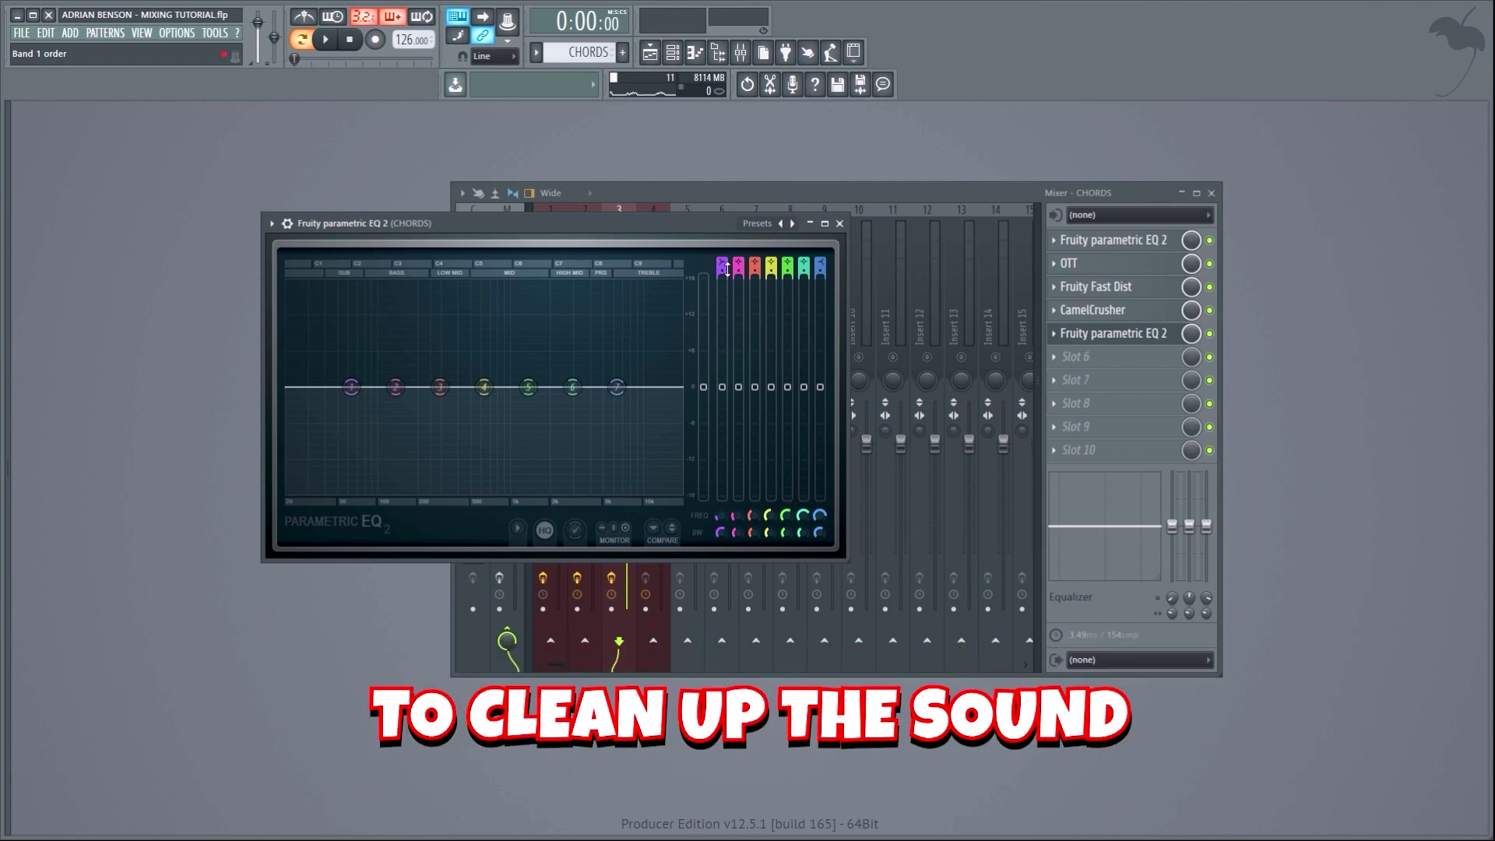
On the second chords EQ, cut lows with band 1, lower band 2, and boost highs with bands 6, 5, 4
key(space)
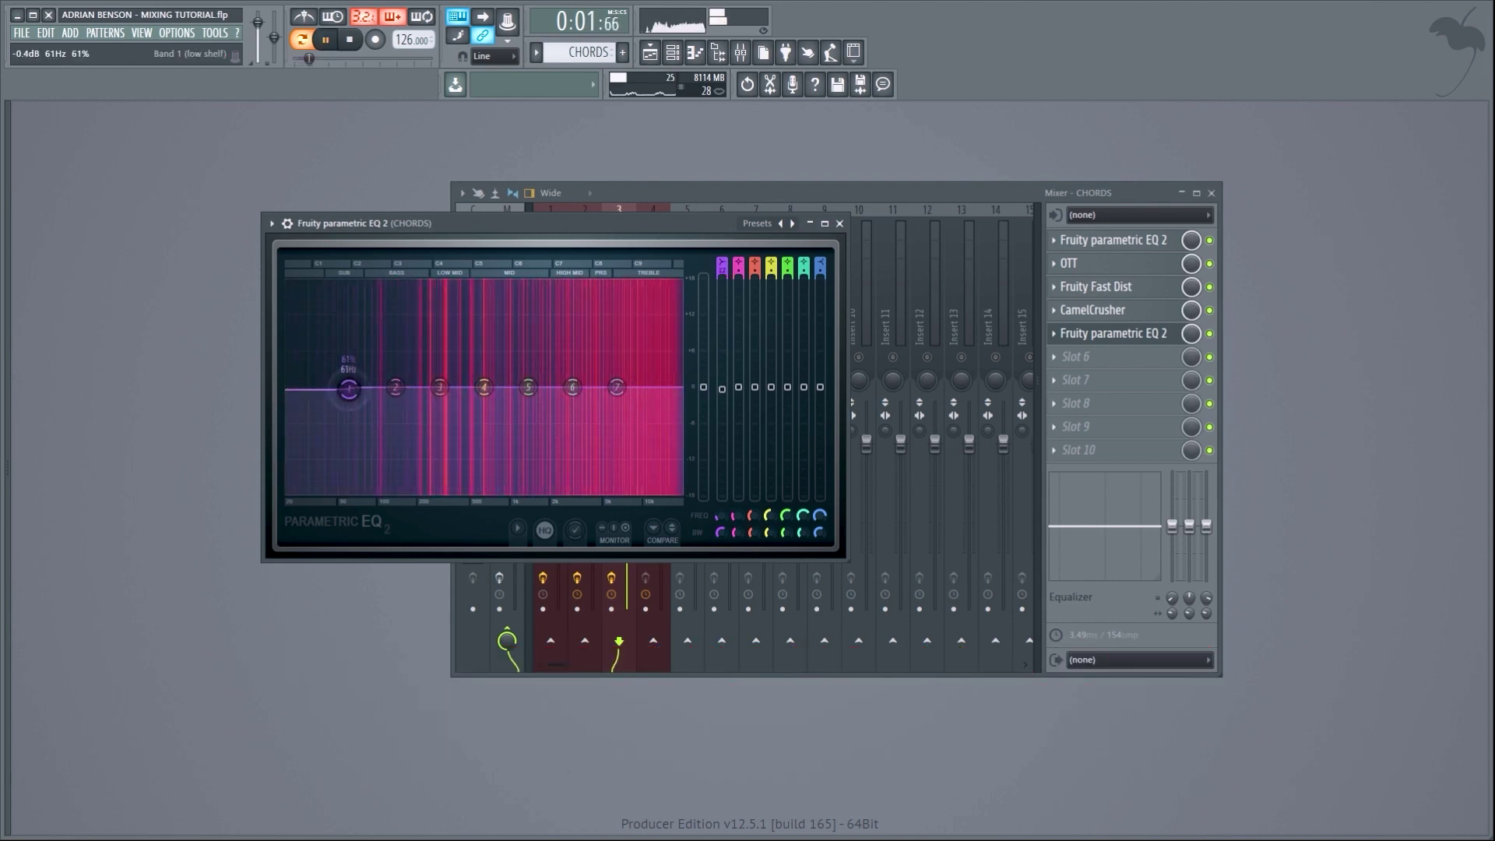
drag(348, 389, 402, 493)
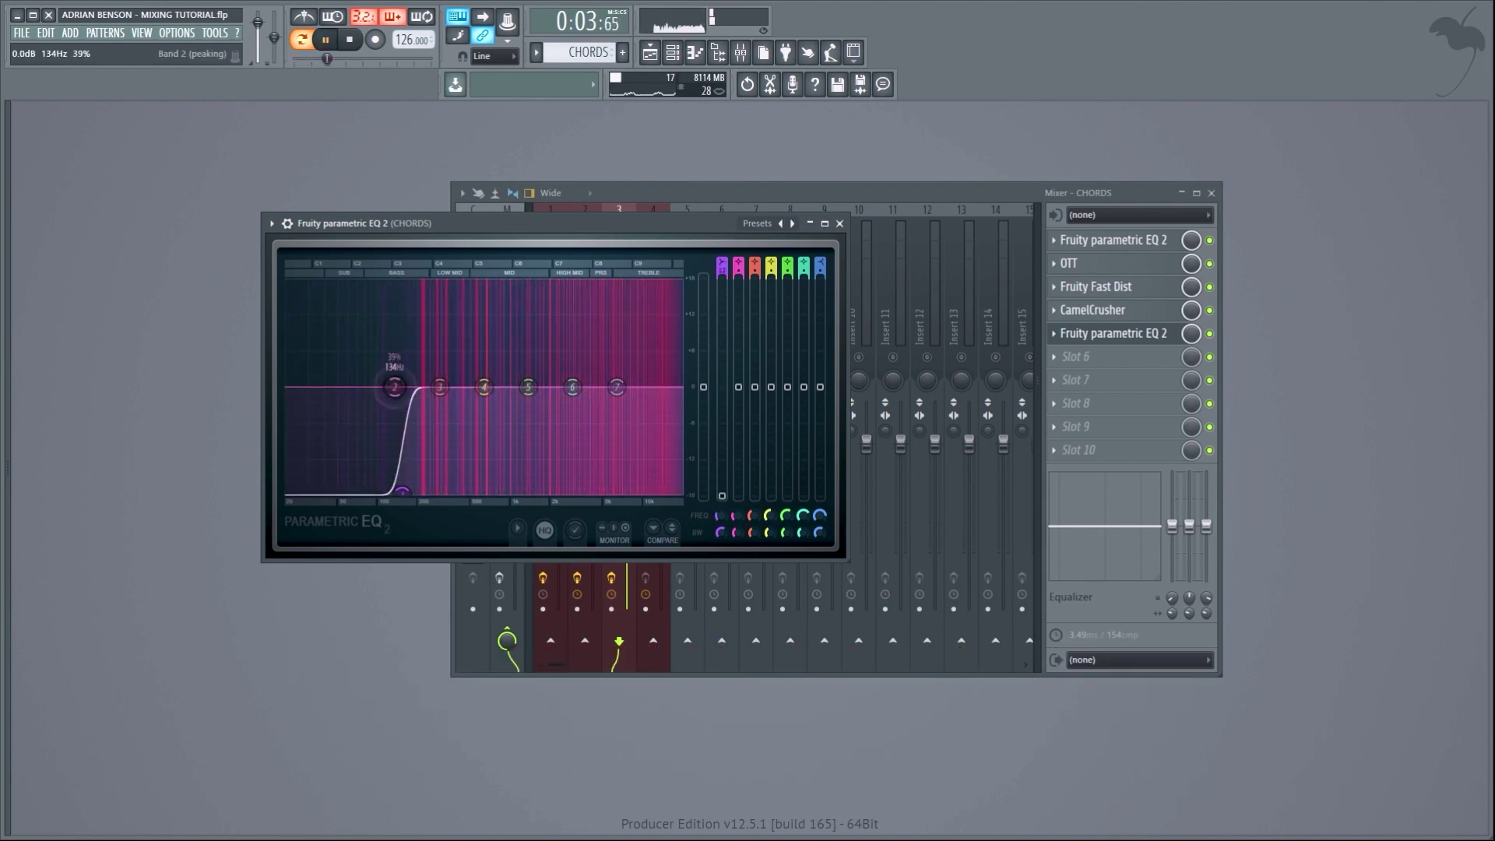
drag(394, 387, 369, 402)
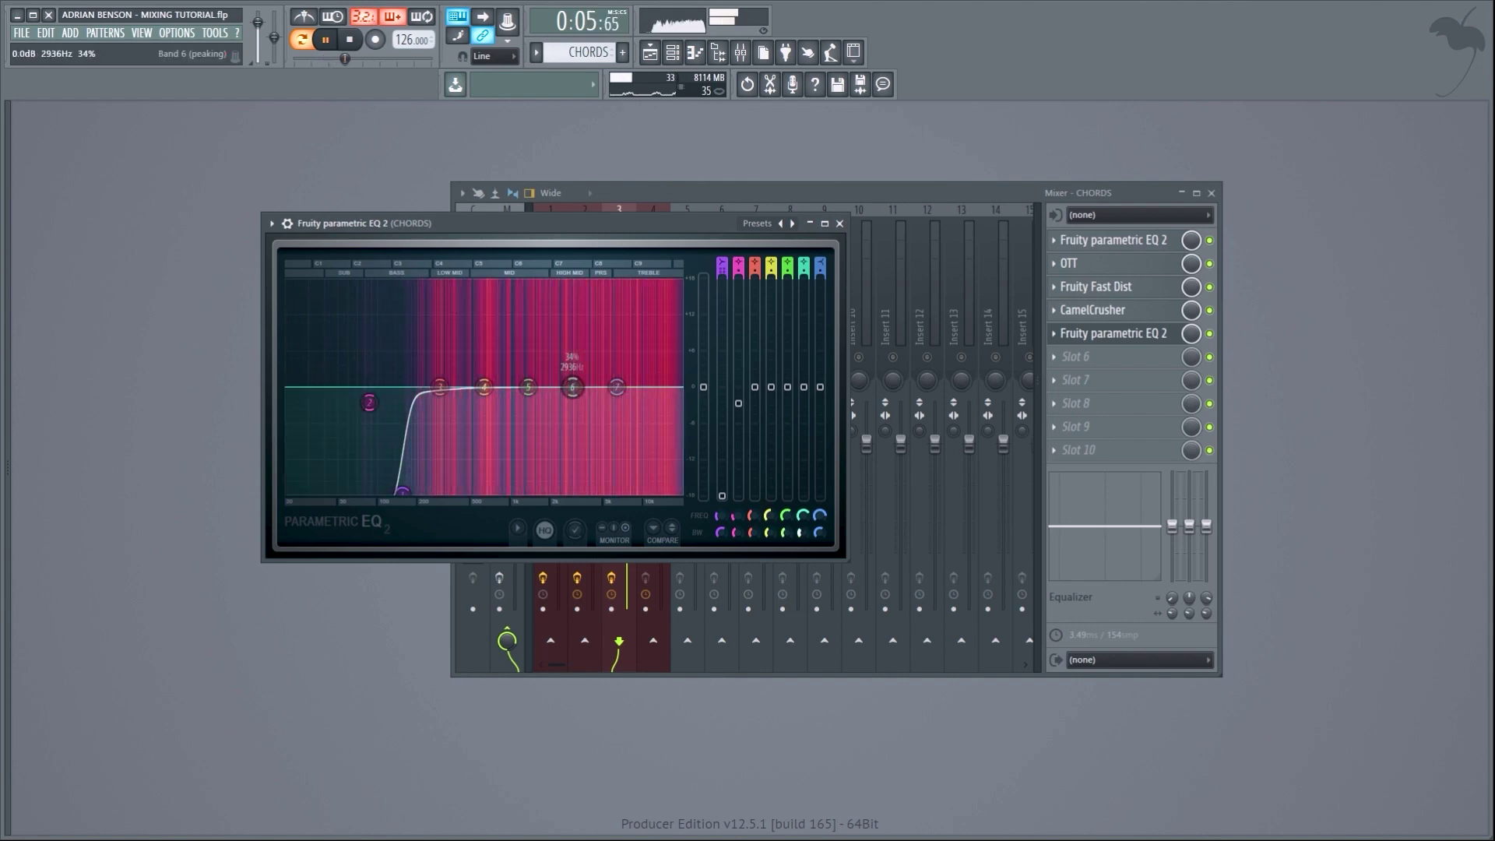
drag(573, 387, 614, 404)
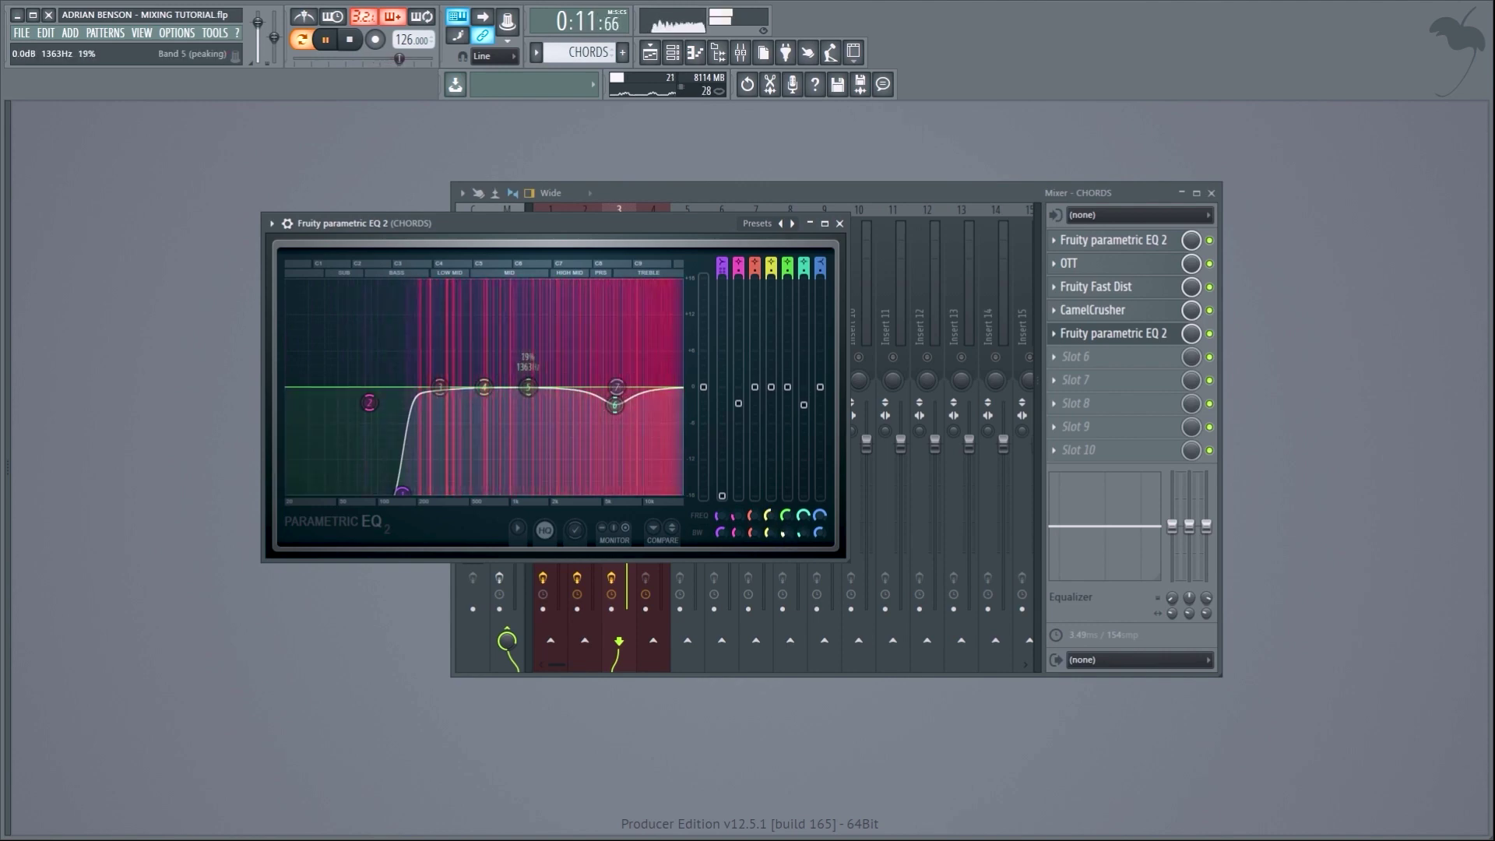
drag(528, 387, 666, 401)
drag(483, 387, 631, 393)
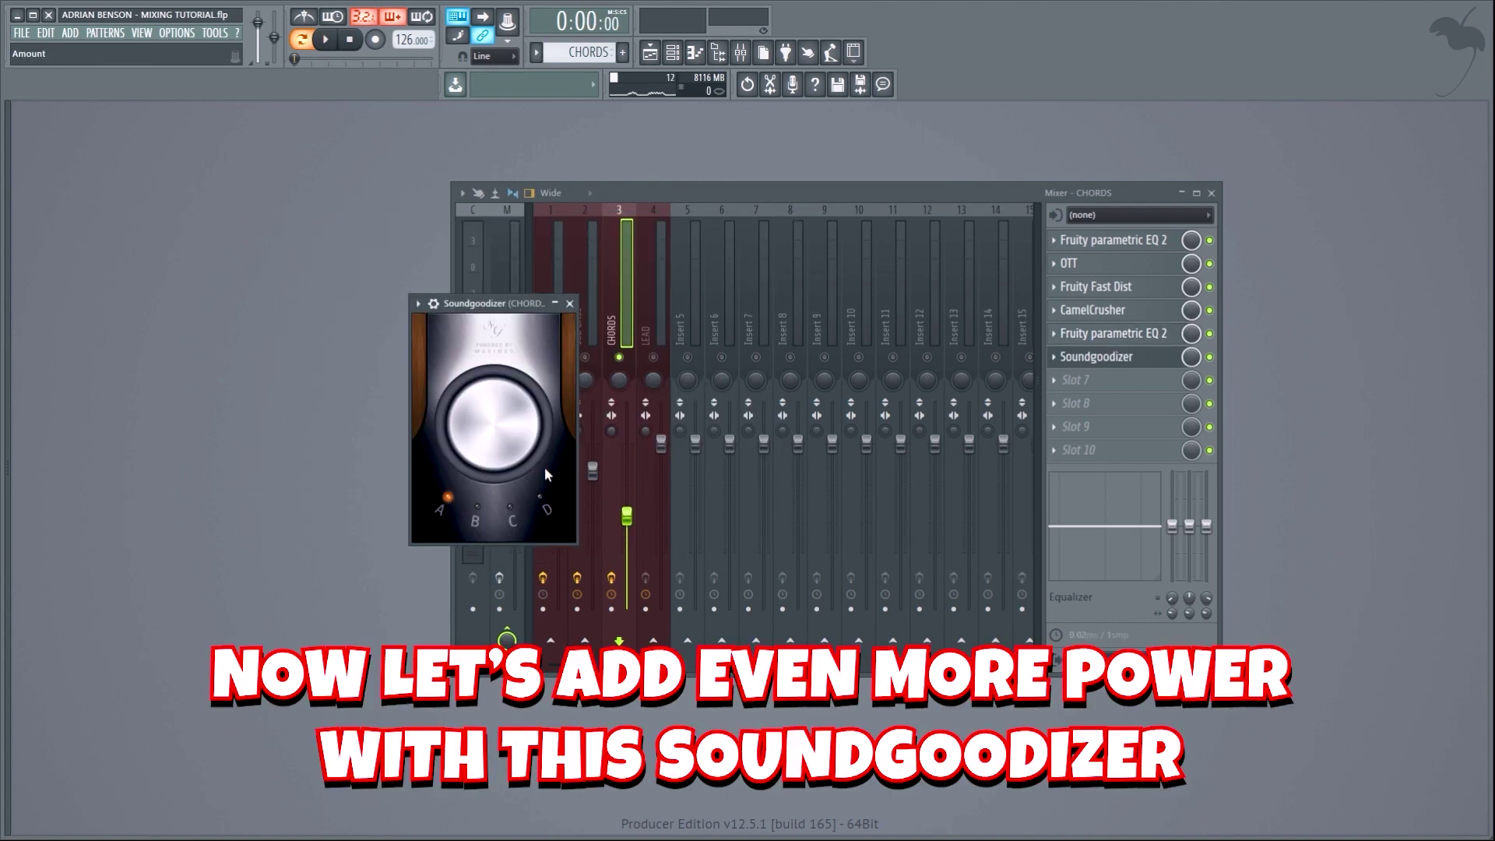
Set Soundgoodizer to mode B, then have the new EQ cut below 100 Hz and boost 7183 Hz by 6 dB
key(space)
click(476, 507)
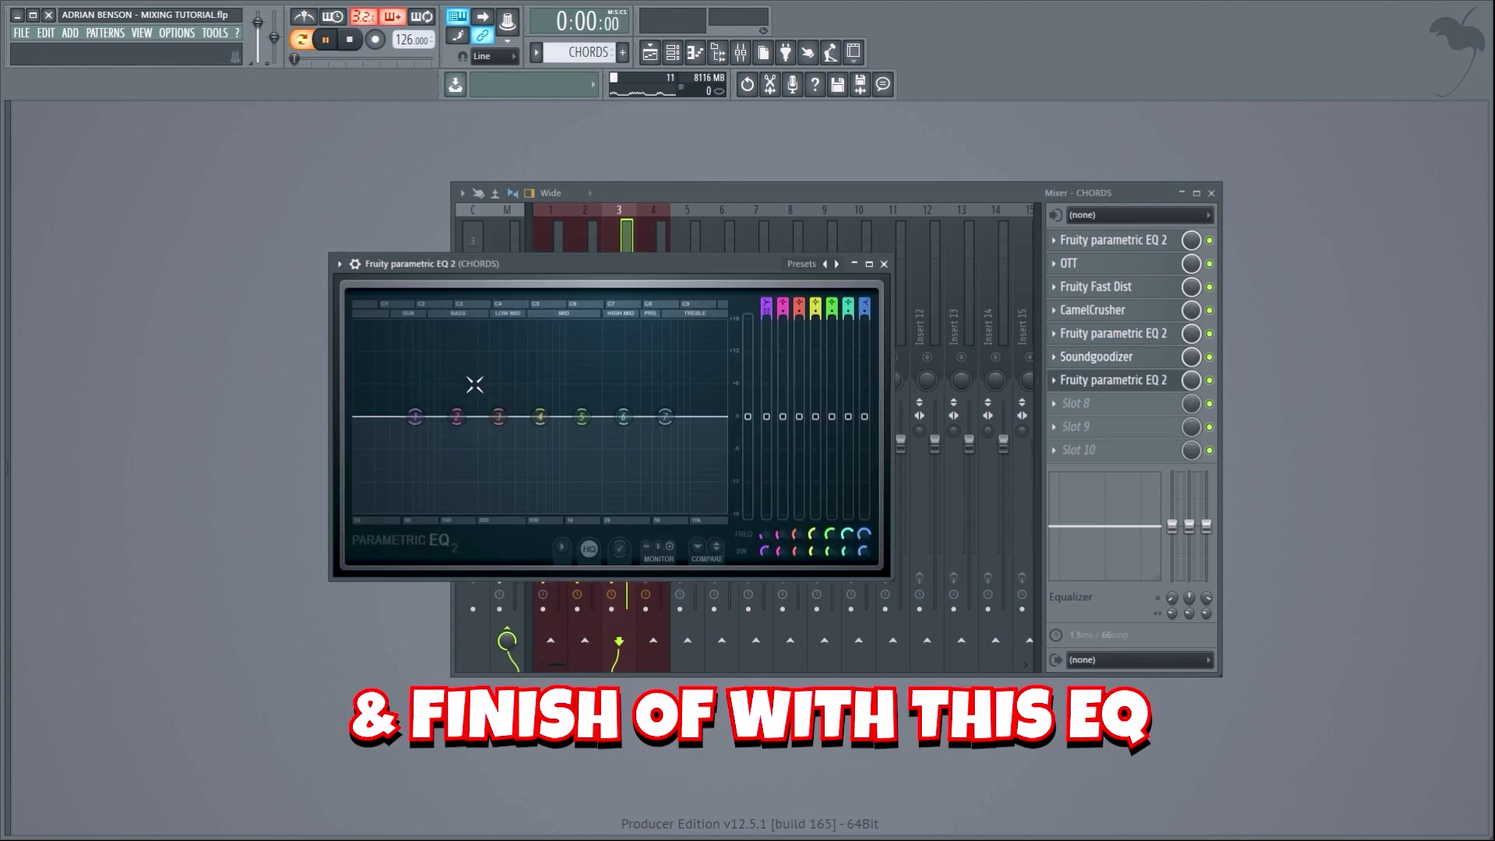
key(space)
drag(415, 416, 450, 512)
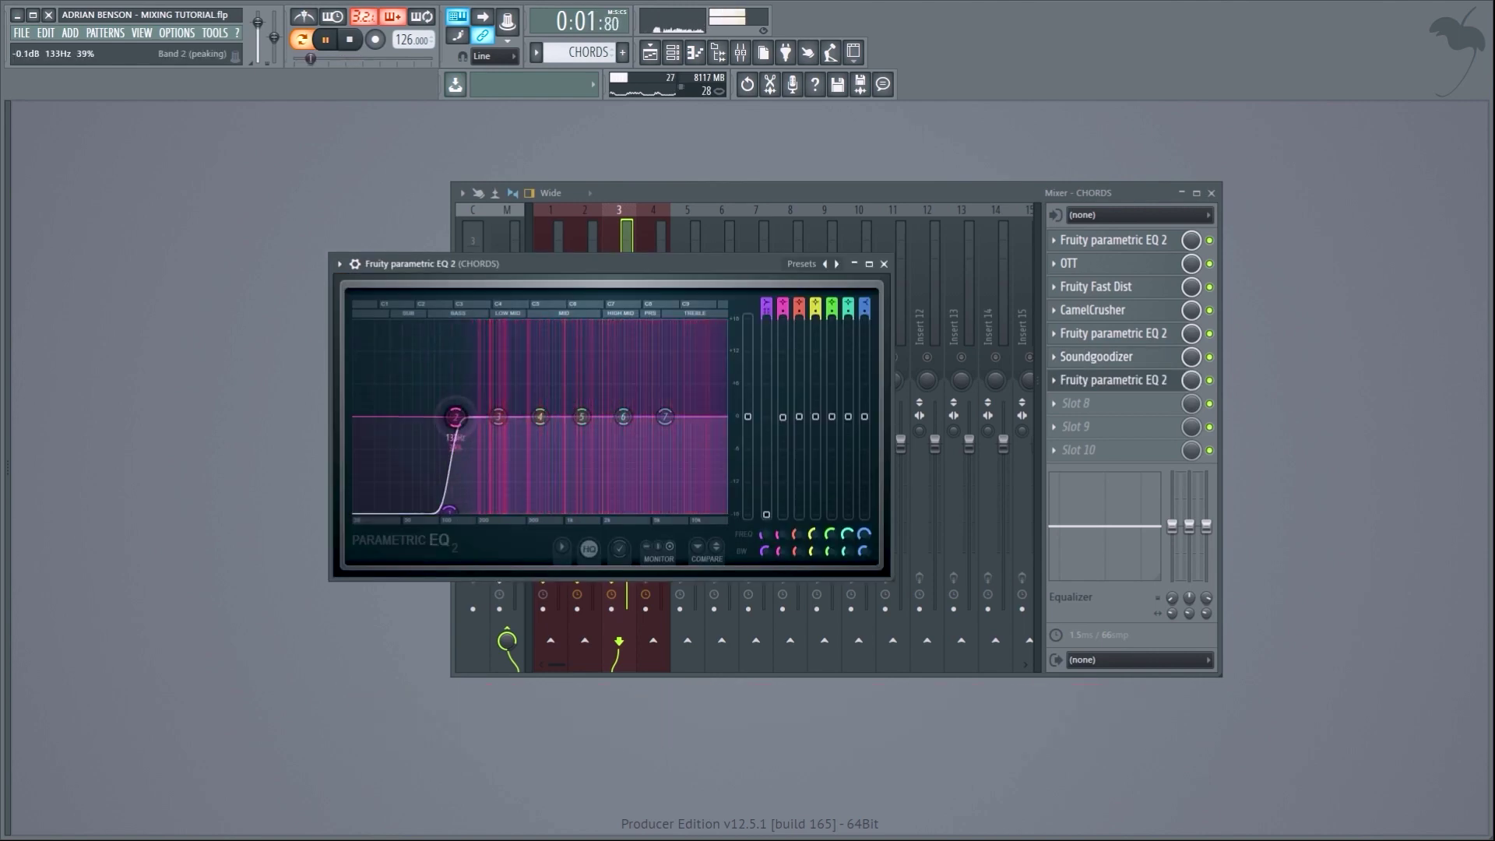
drag(455, 416, 426, 435)
drag(582, 417, 676, 430)
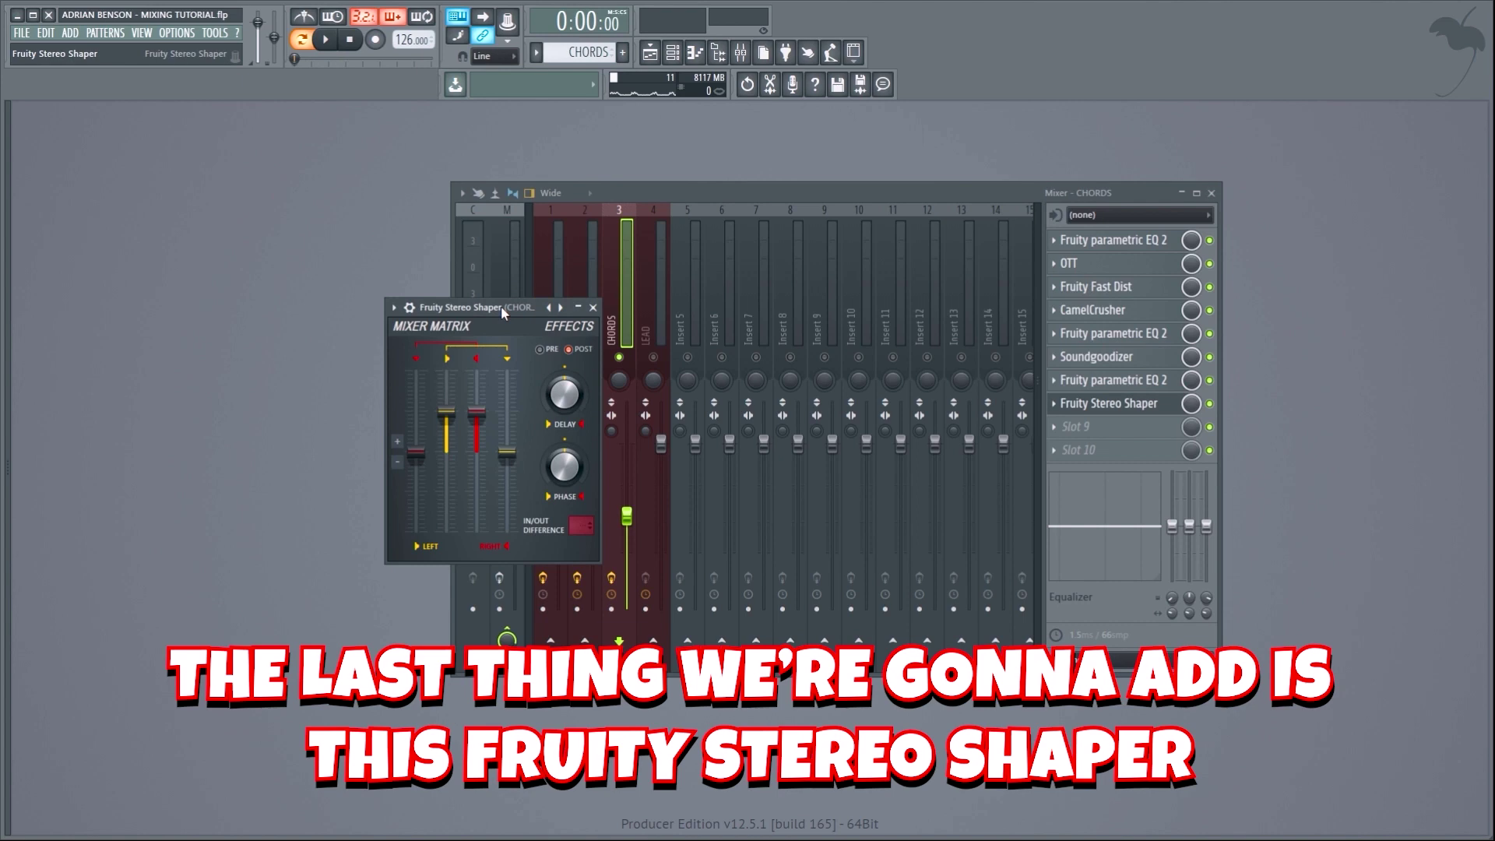
Widen the chords by setting Stereo Shaper's delay to 24.1 ms on the right channel
key(space)
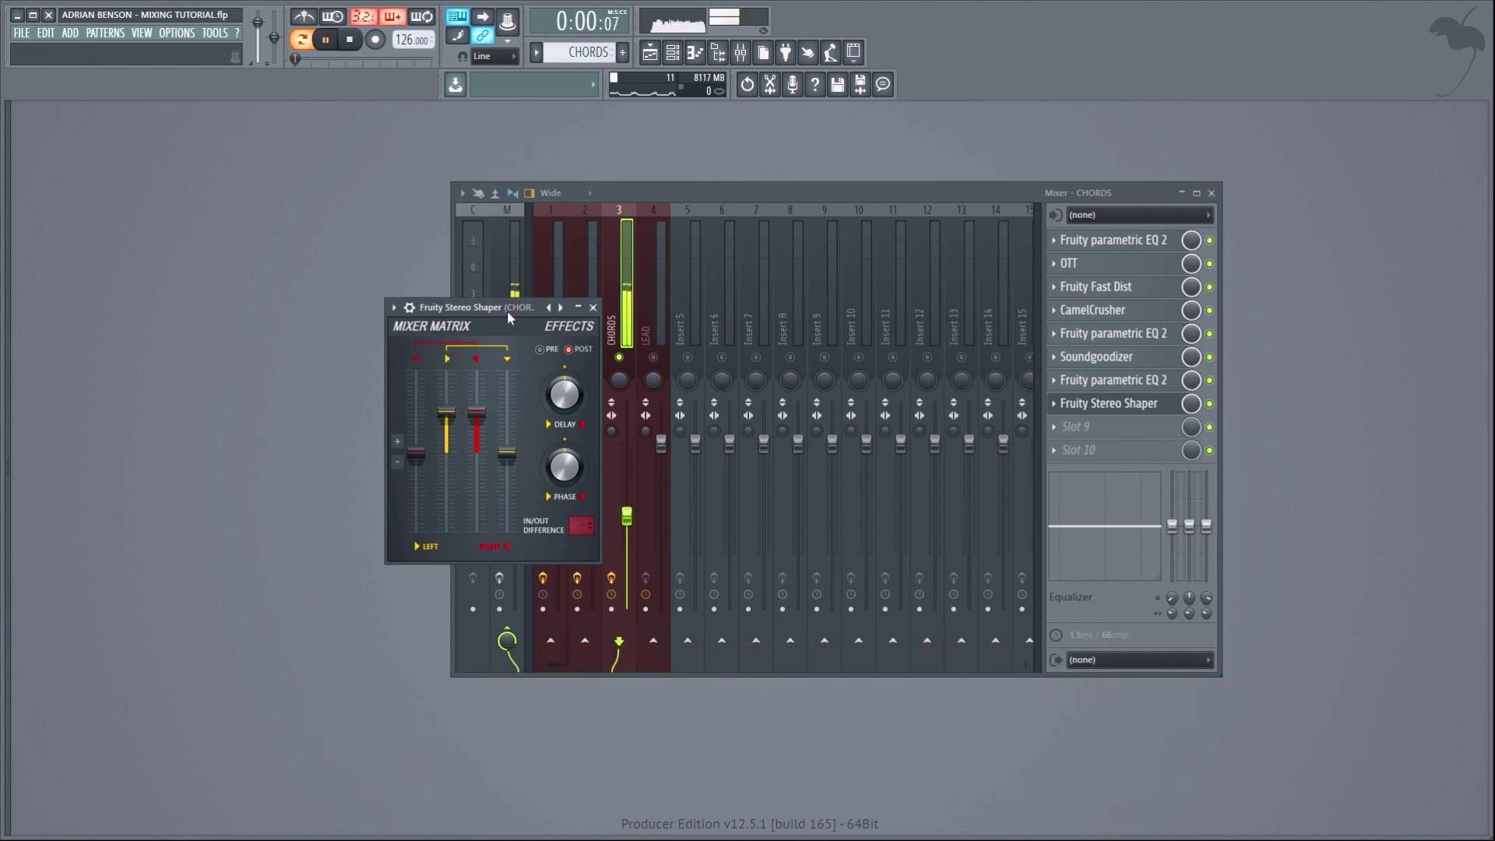
drag(565, 394, 564, 386)
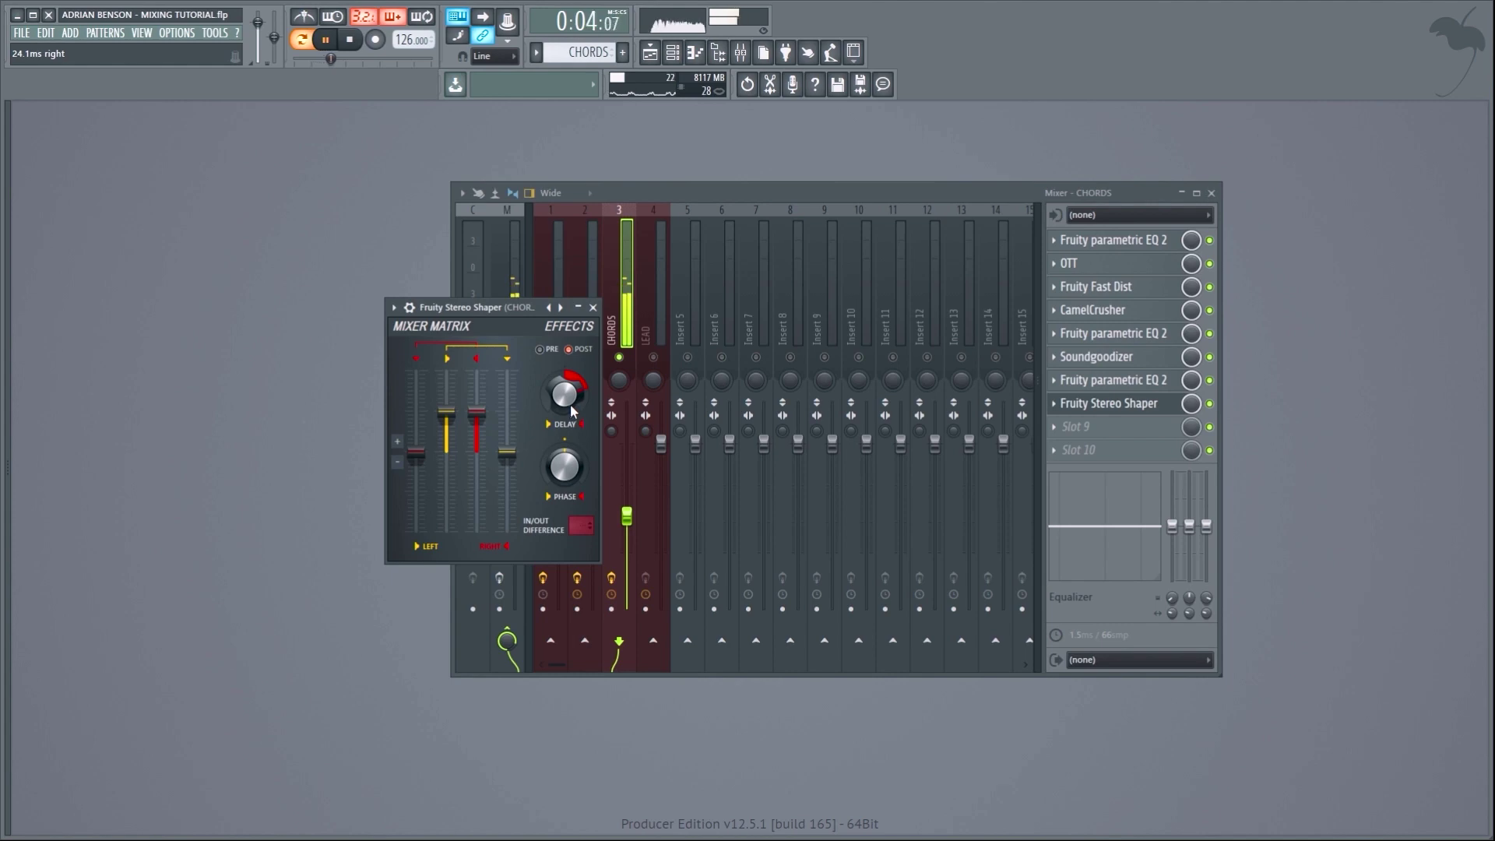
key(space)
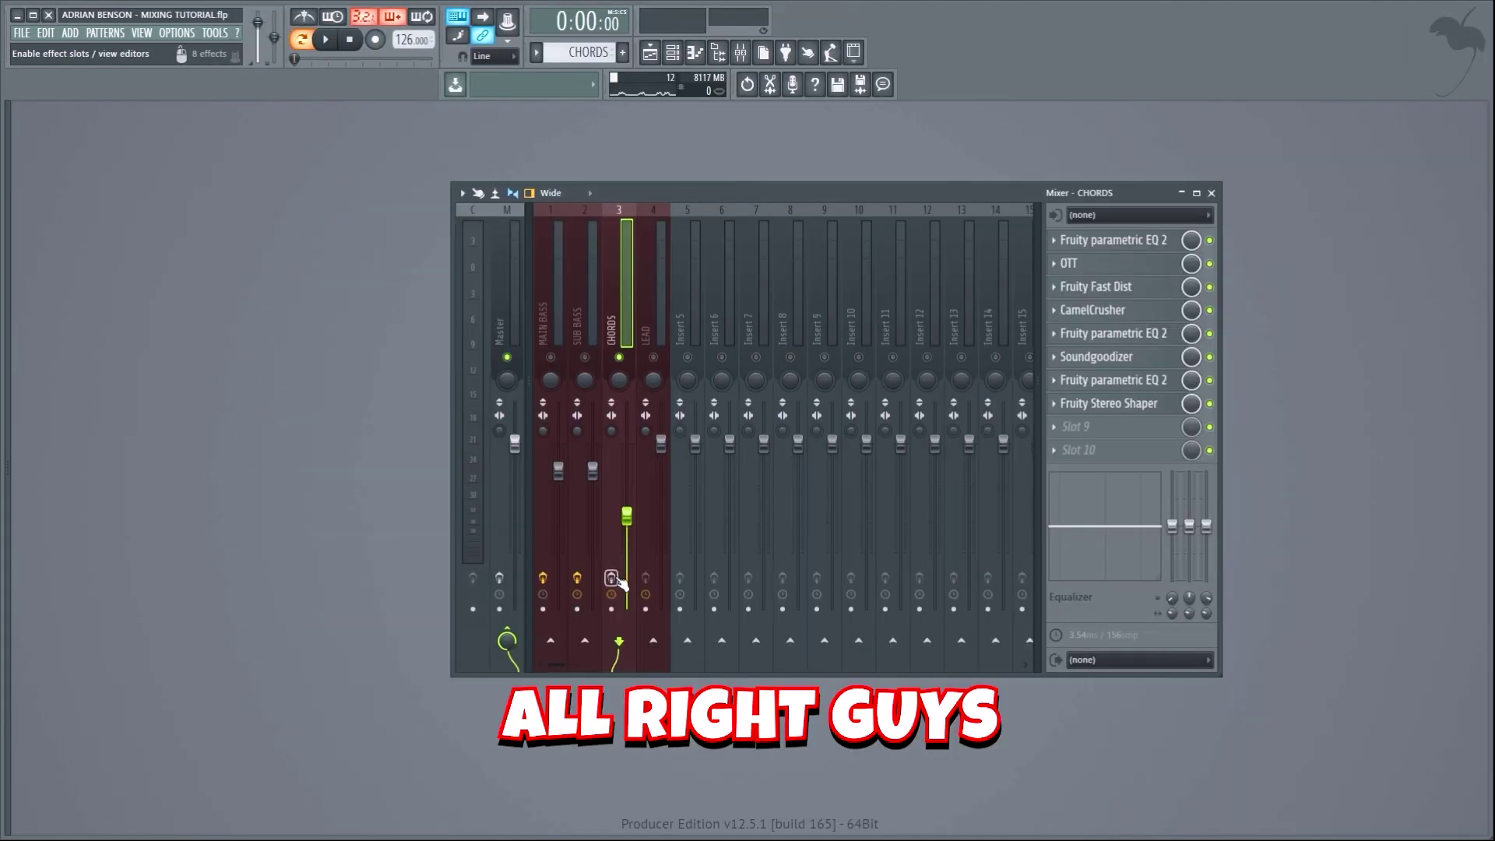
Play bass and chords, comparing them without and then with their effects
key(space)
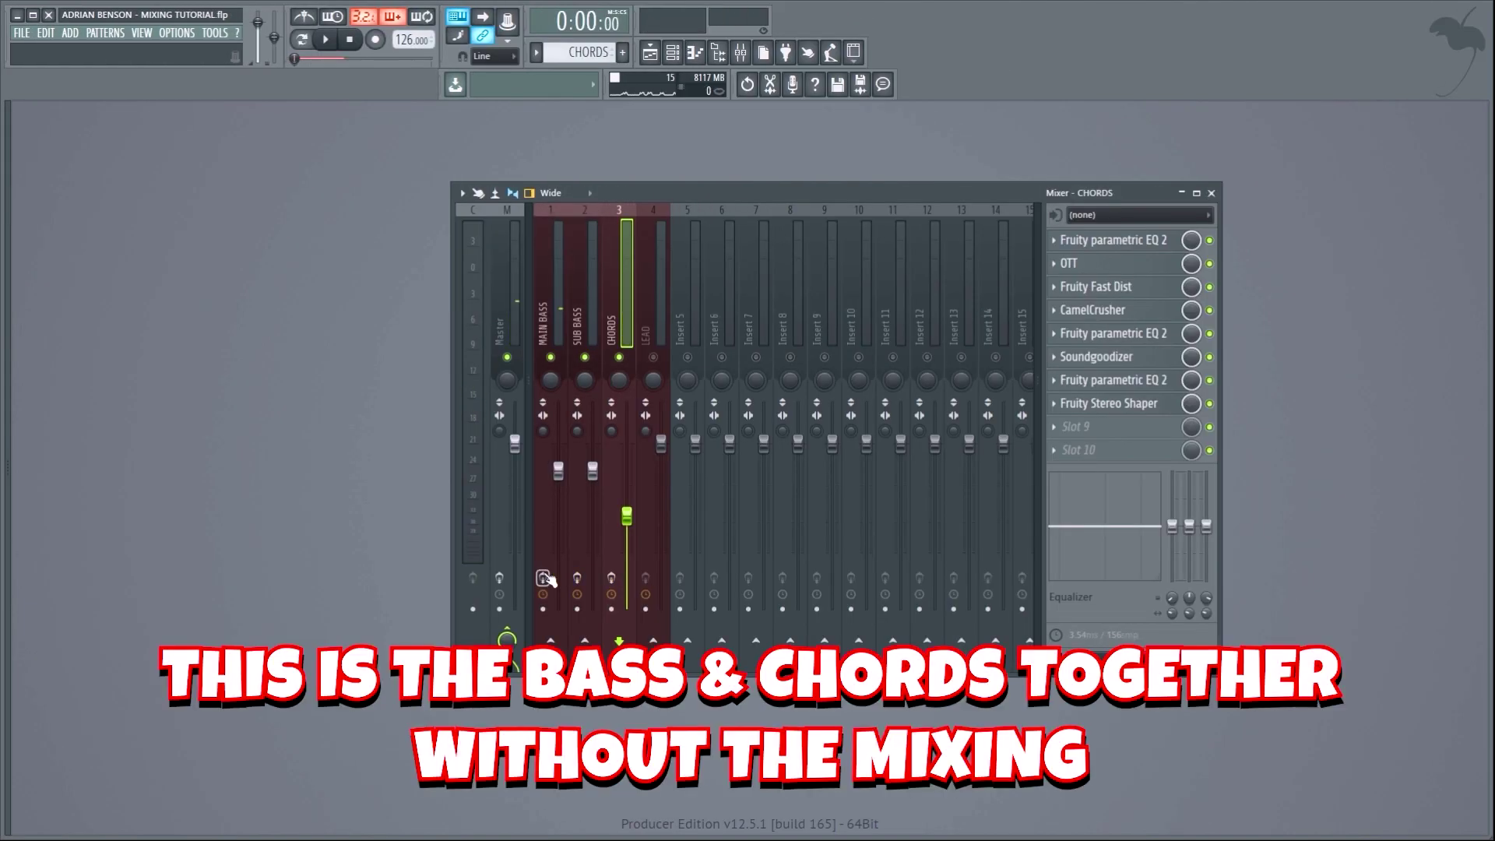
key(space)
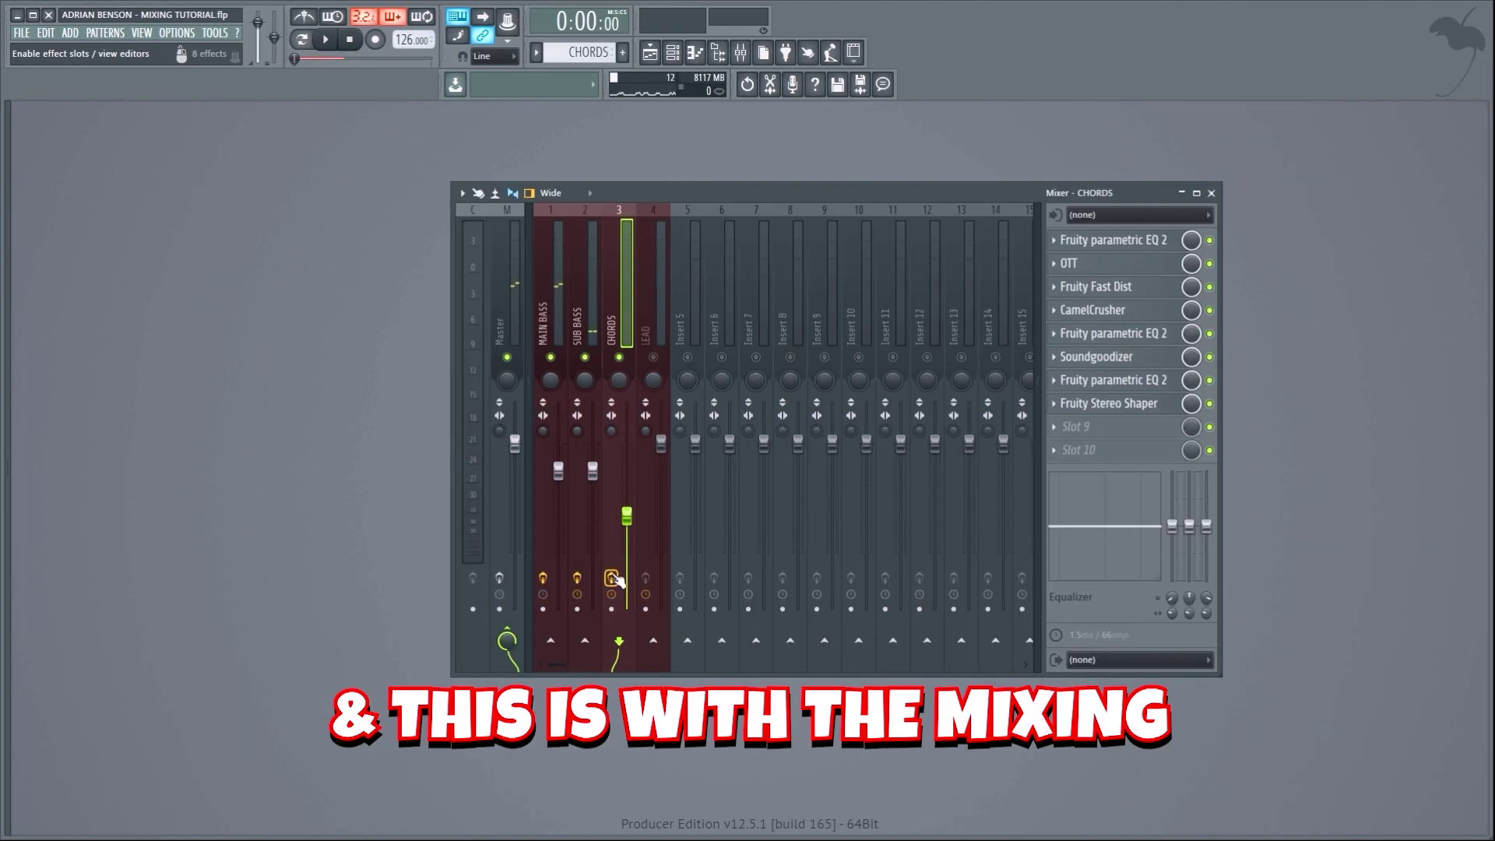
key(space)
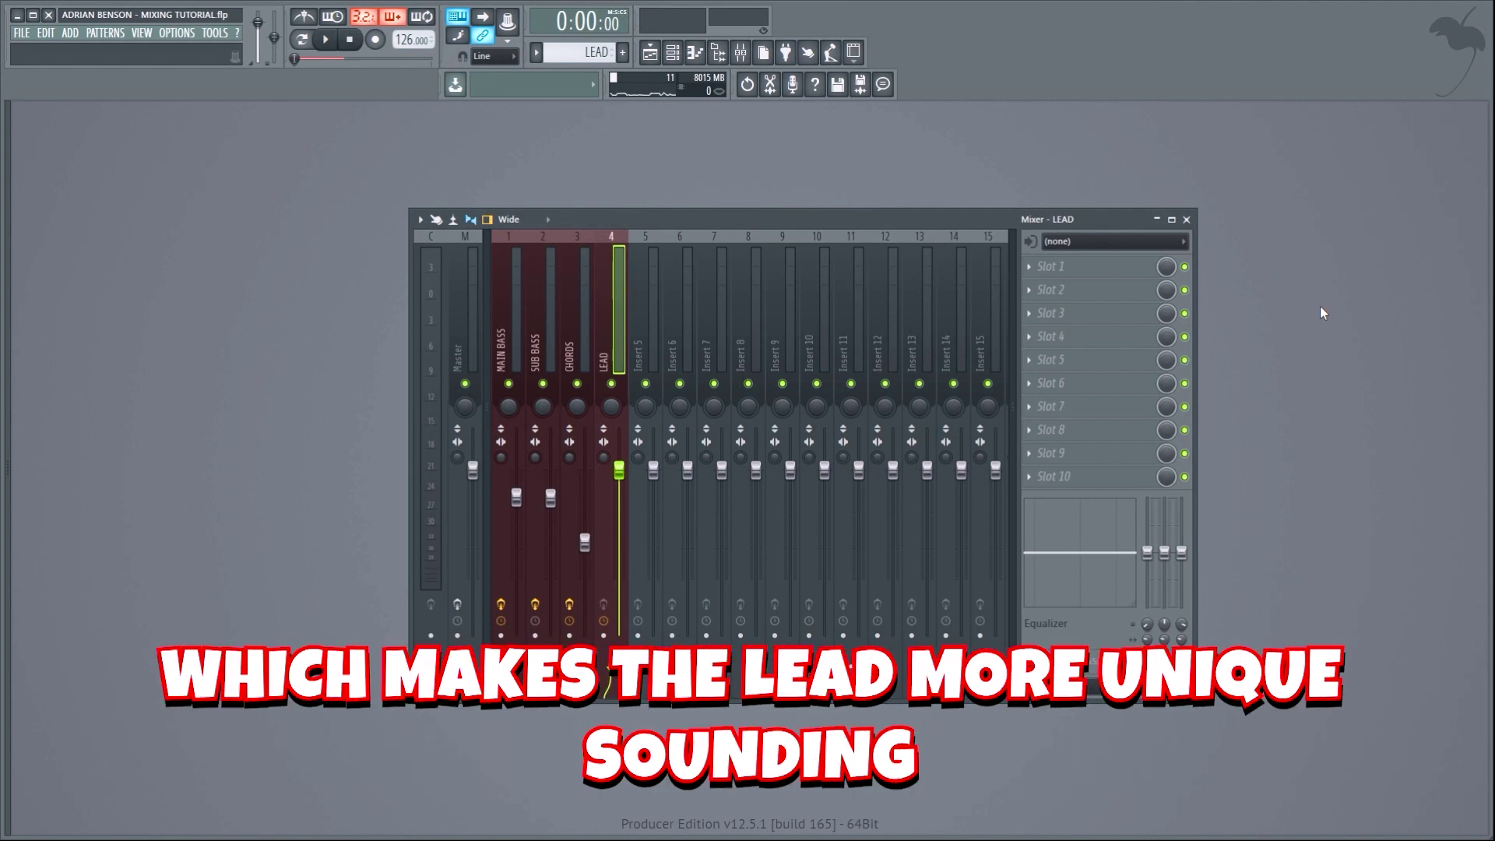
Play the lead to hear it before adding distortion
key(space)
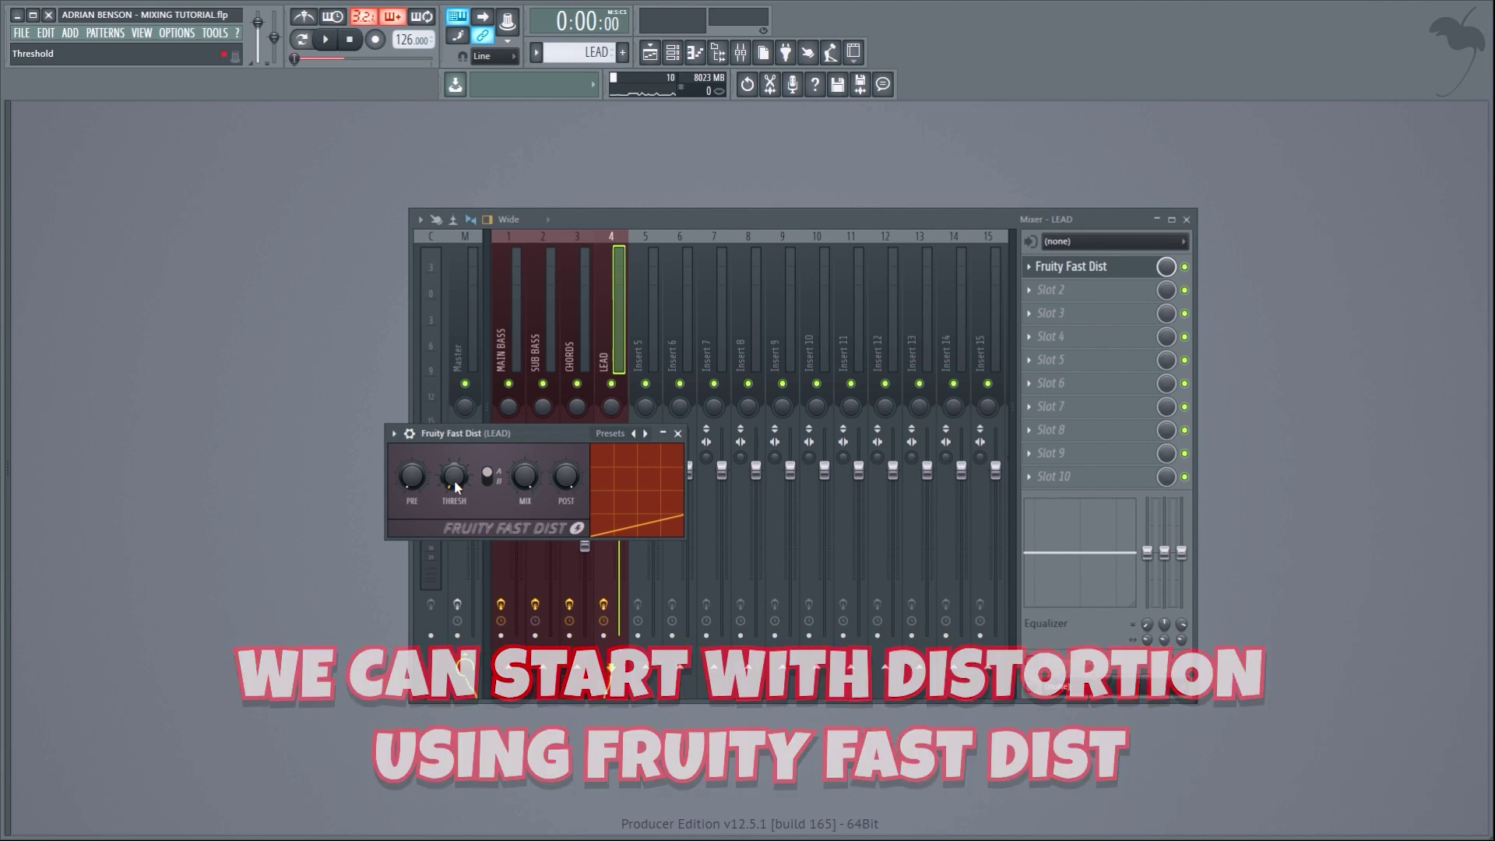
While the lead plays, raise Fast Dist's threshold and lower its post gain
key(space)
drag(455, 480, 412, 447)
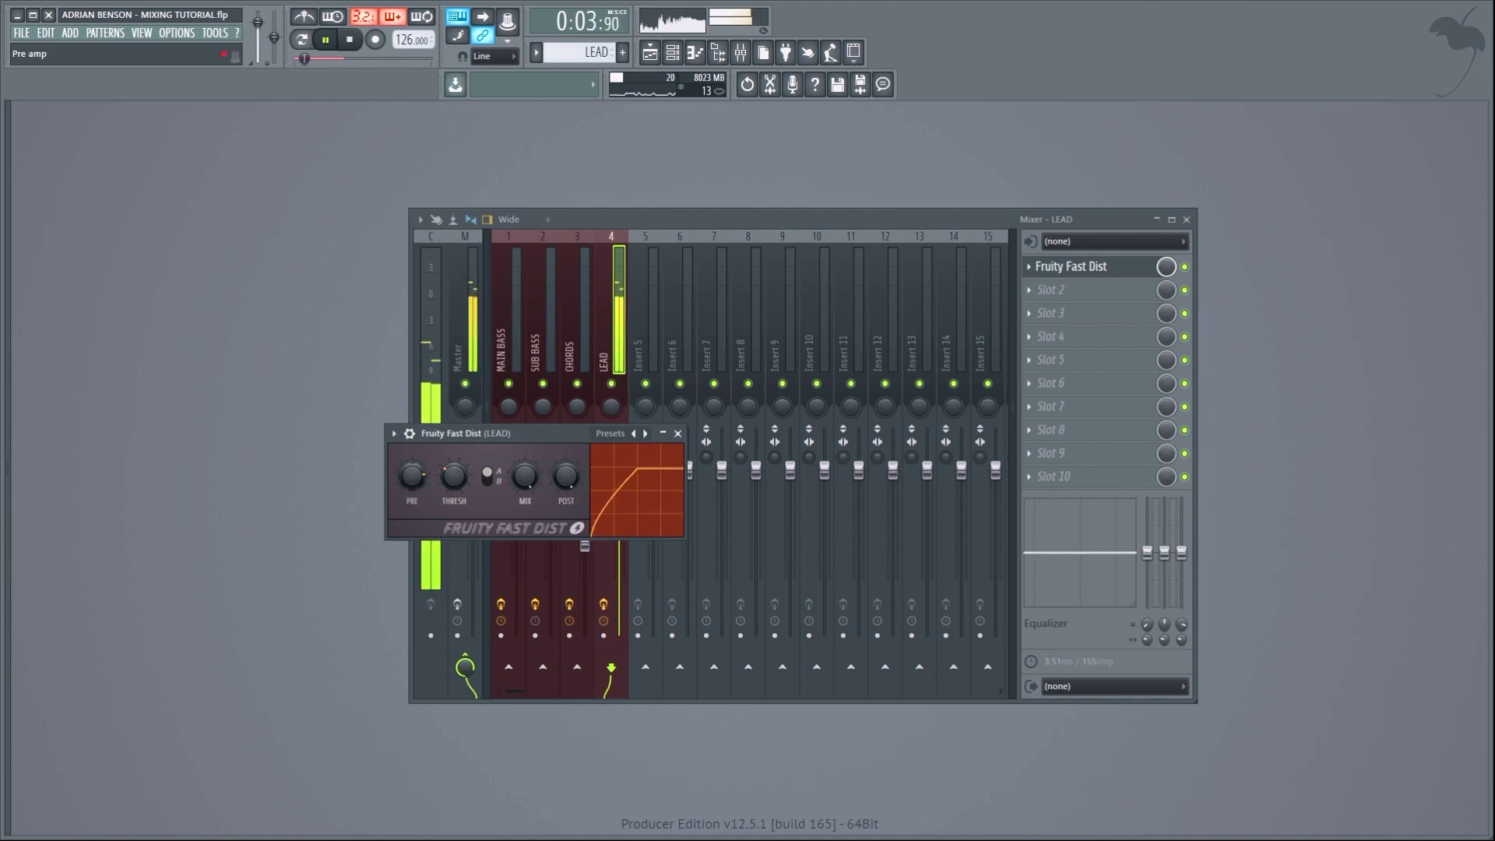
drag(566, 476, 525, 484)
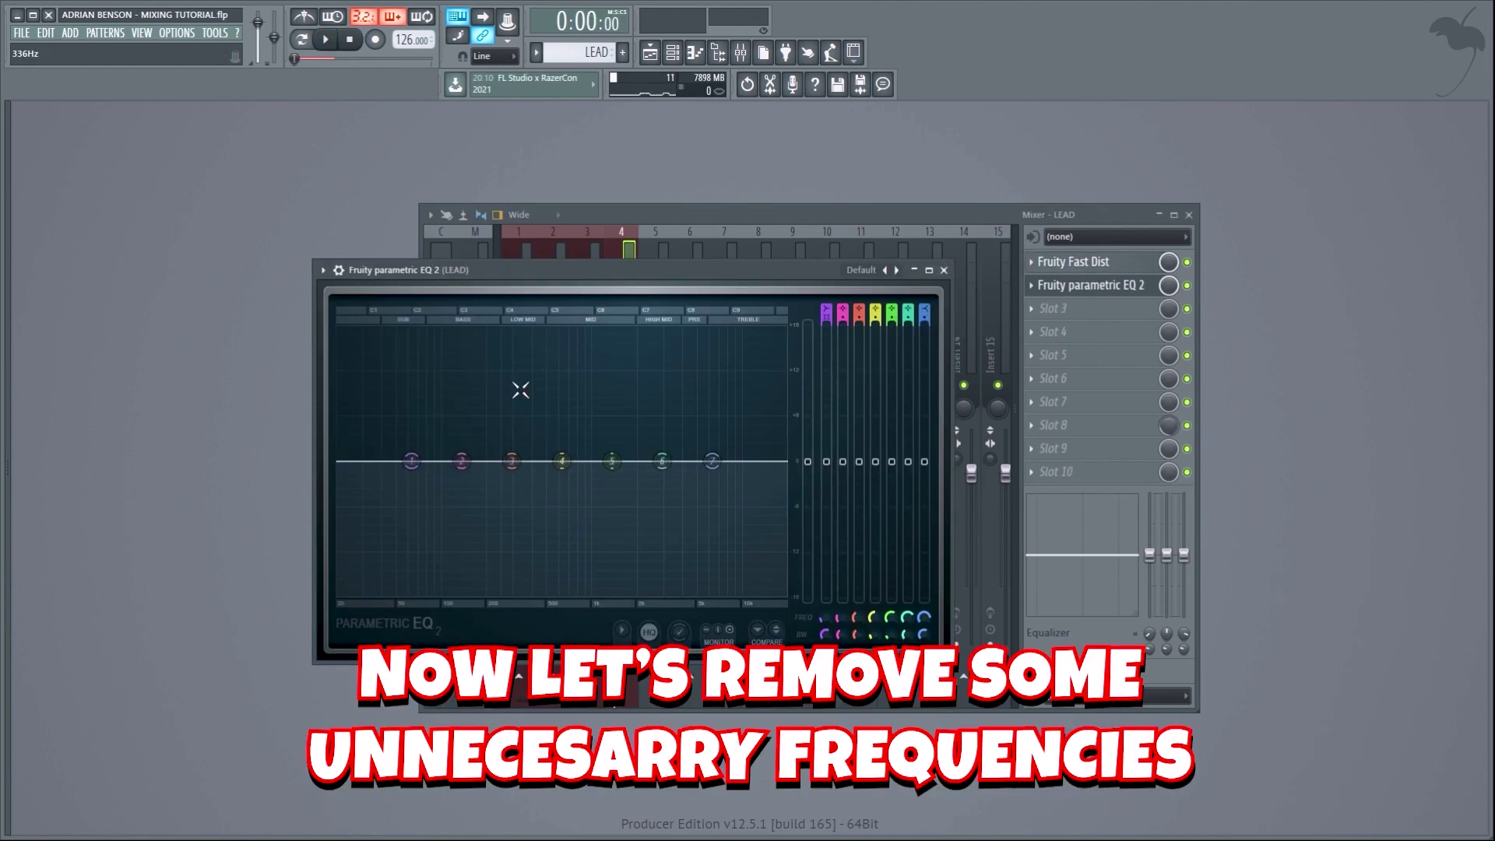
Cut the lead's lows with a -18 dB shelf at 163 Hz and boost slightly around 365 Hz
key(space)
drag(413, 462, 472, 593)
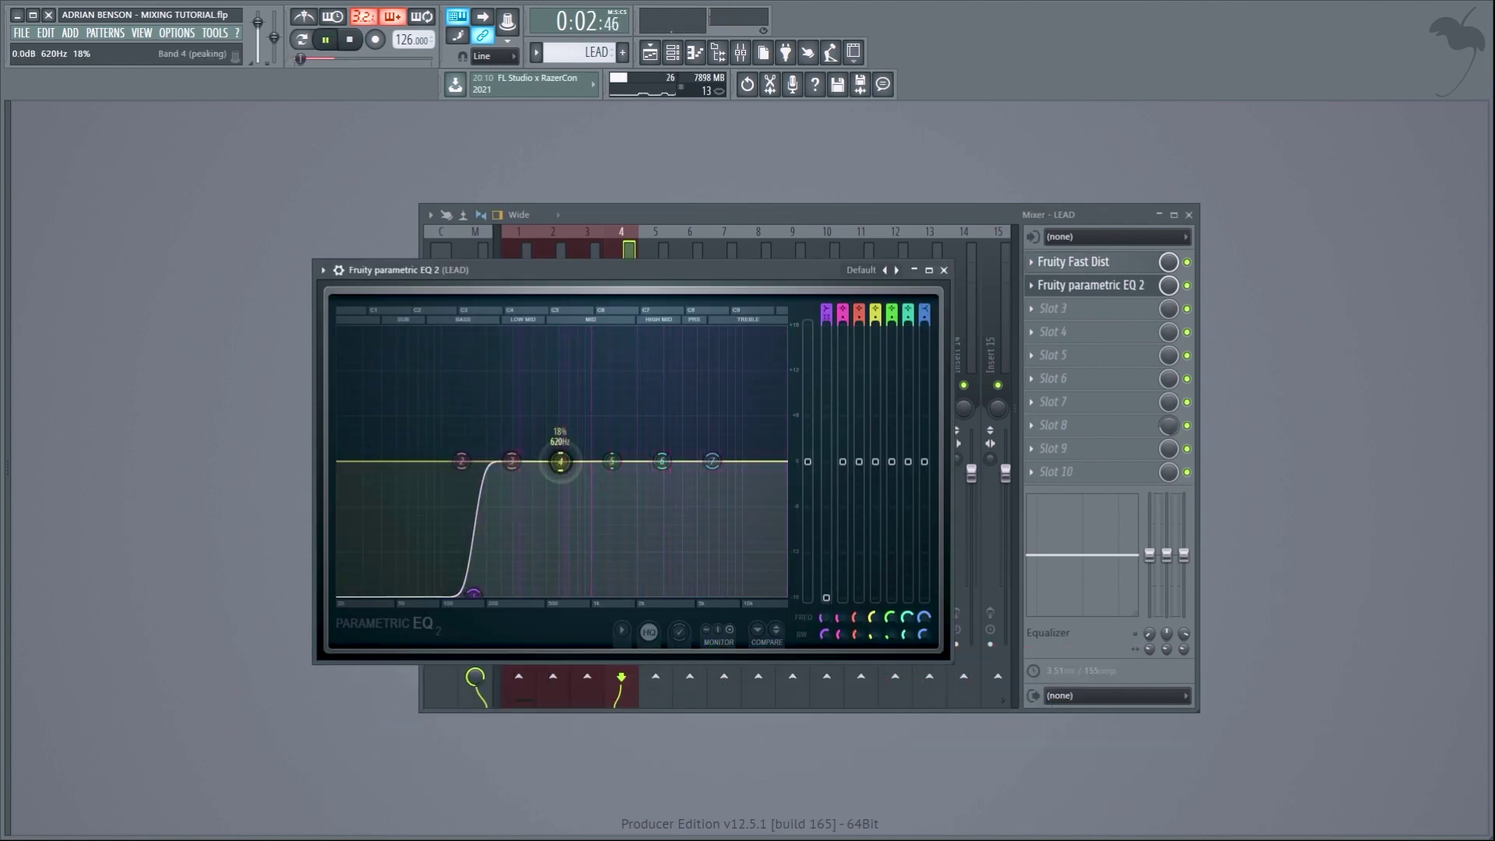
mouse_move(561, 461)
mouse_down()
mouse_move(521, 444)
mouse_move(524, 468)
mouse_move(614, 434)
mouse_move(584, 418)
mouse_move(570, 477)
mouse_up()
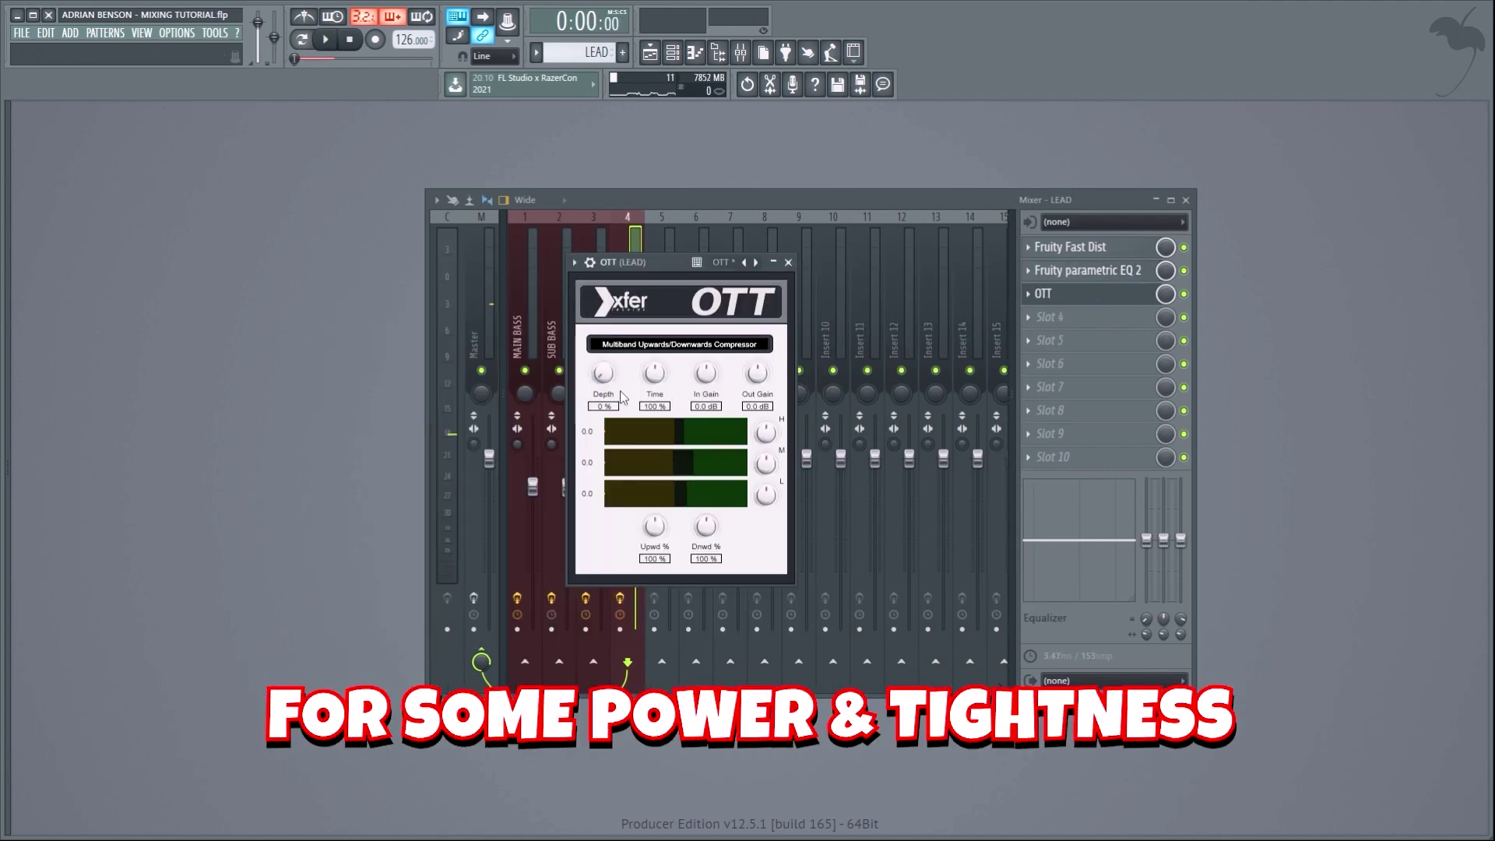
Raise OTT's depth on the lead to 44% and cut lows below about 168 Hz in the slot-4 EQ
key(space)
drag(621, 397, 614, 308)
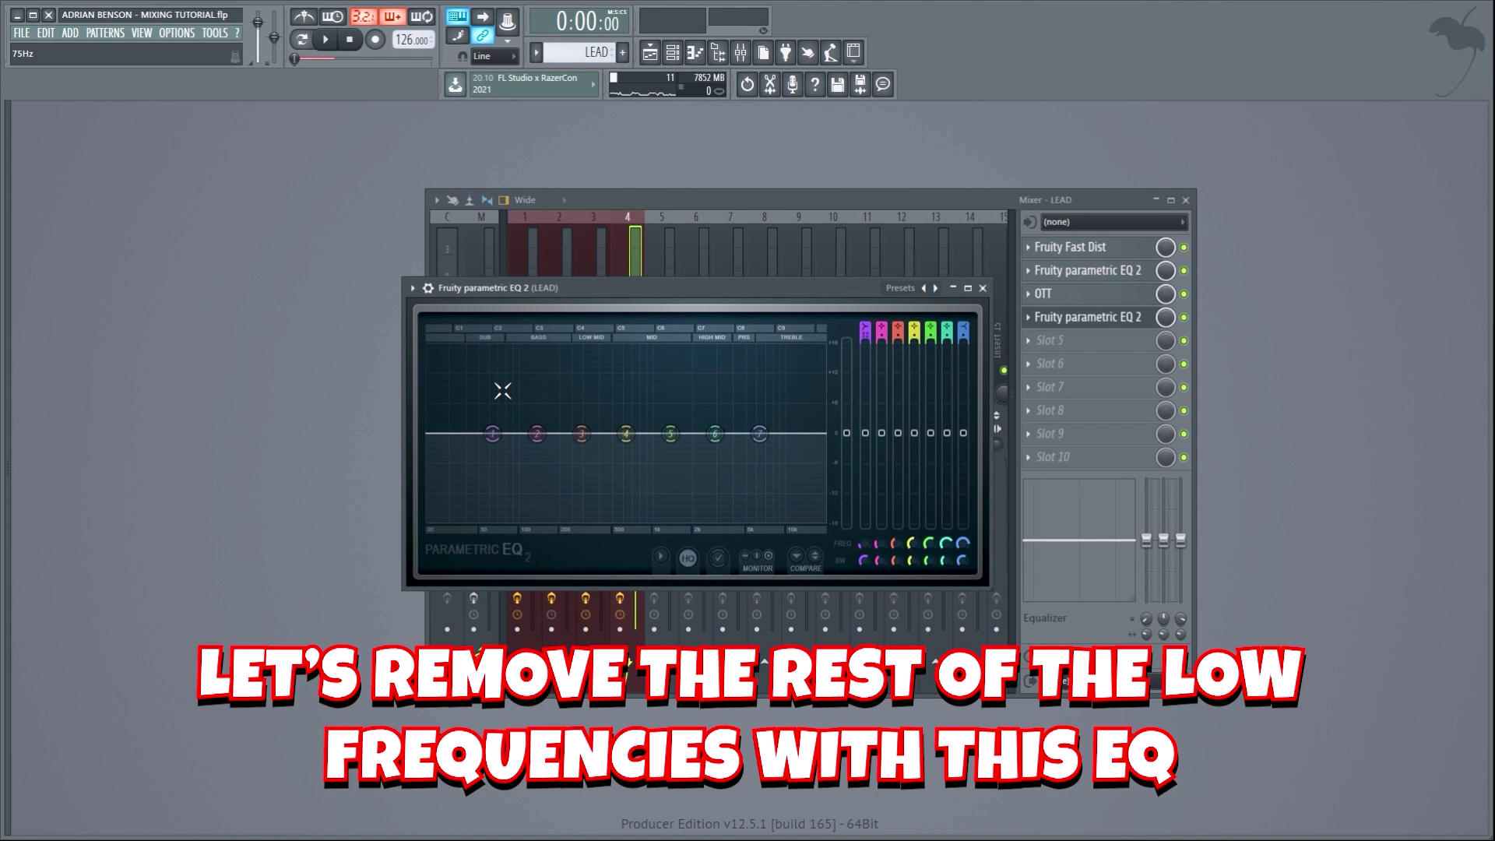
key(space)
mouse_move(493, 434)
mouse_down()
mouse_move(510, 490)
mouse_move(558, 519)
mouse_move(517, 433)
mouse_move(514, 453)
mouse_up()
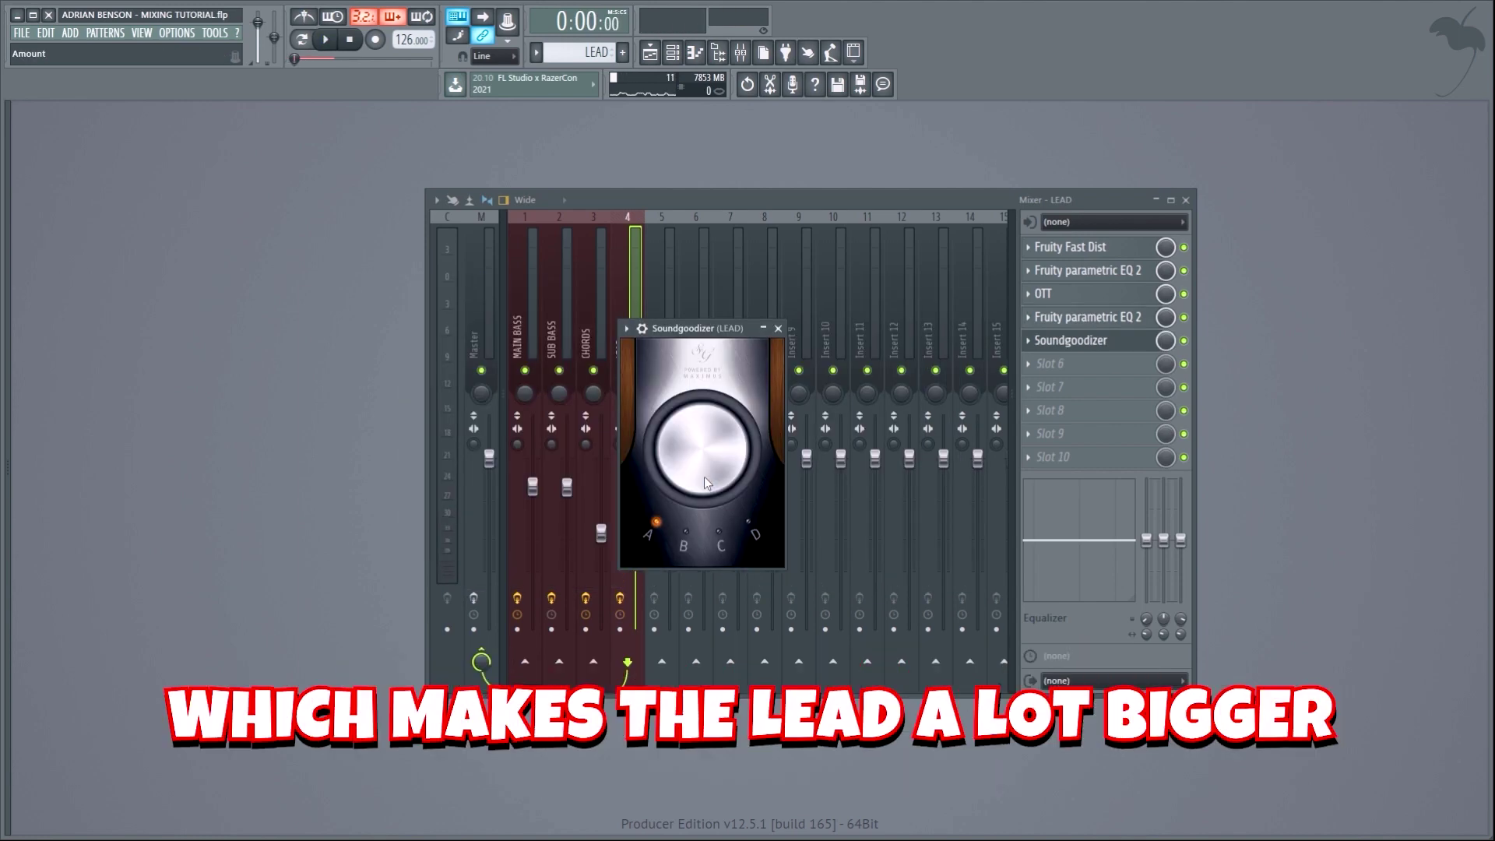
Play the lead and turn up Soundgoodizer's amount
key(space)
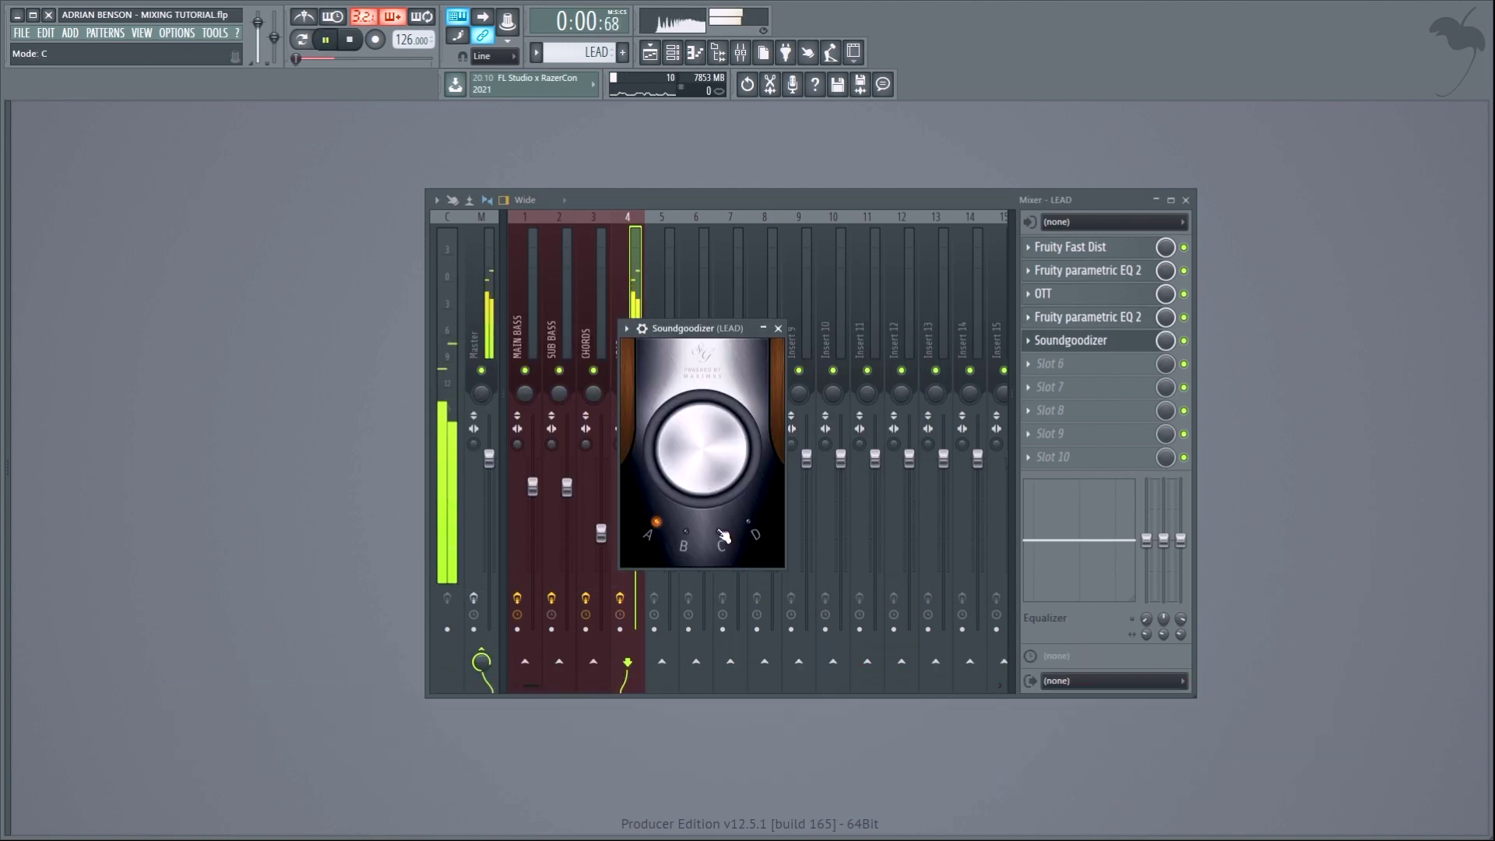
drag(726, 509, 717, 488)
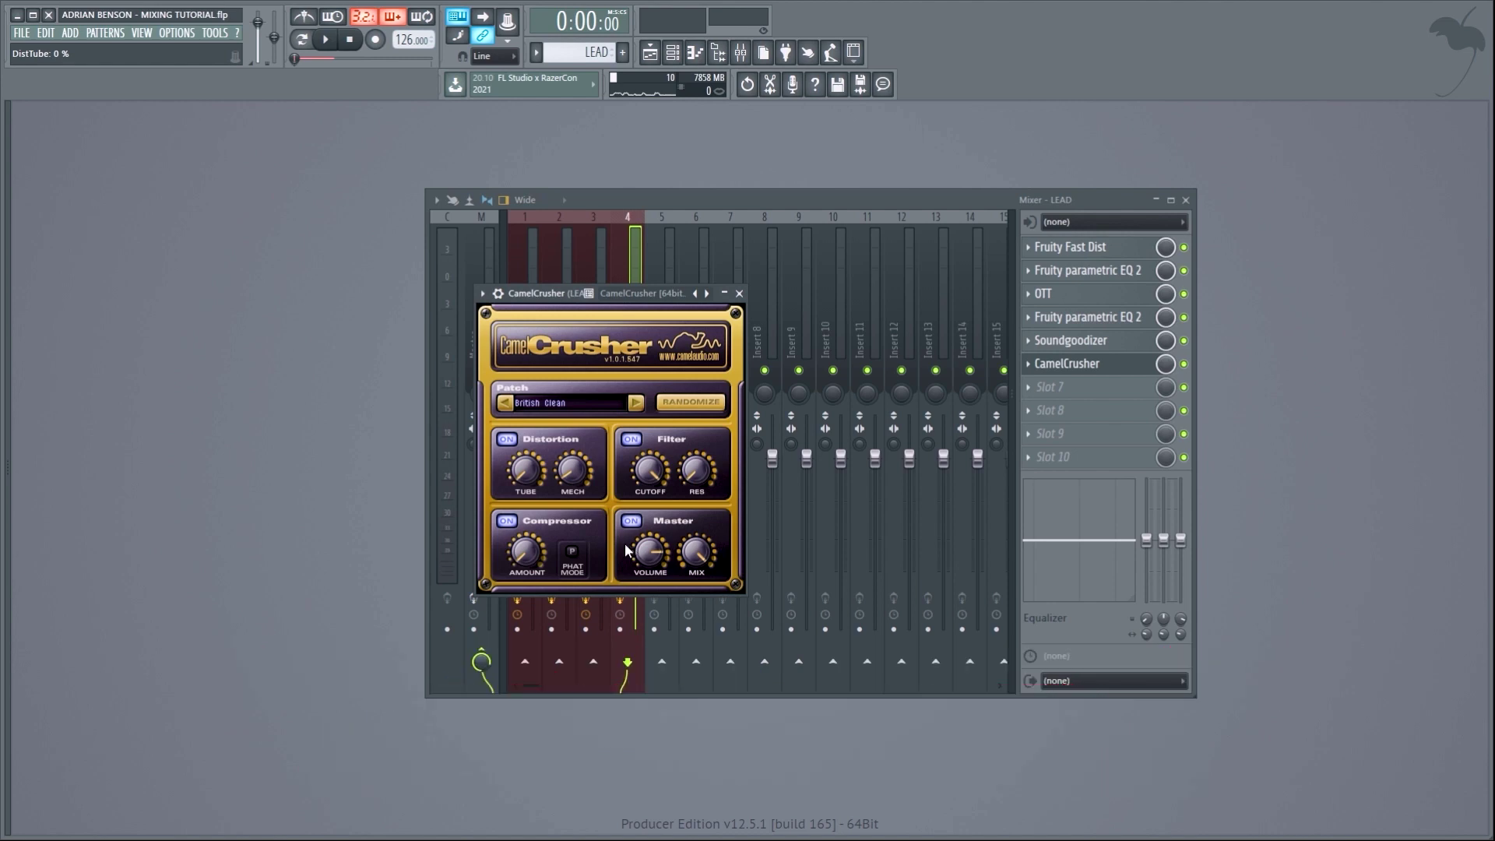
Play the lead and raise CamelCrusher's tube distortion to about 18%
key(space)
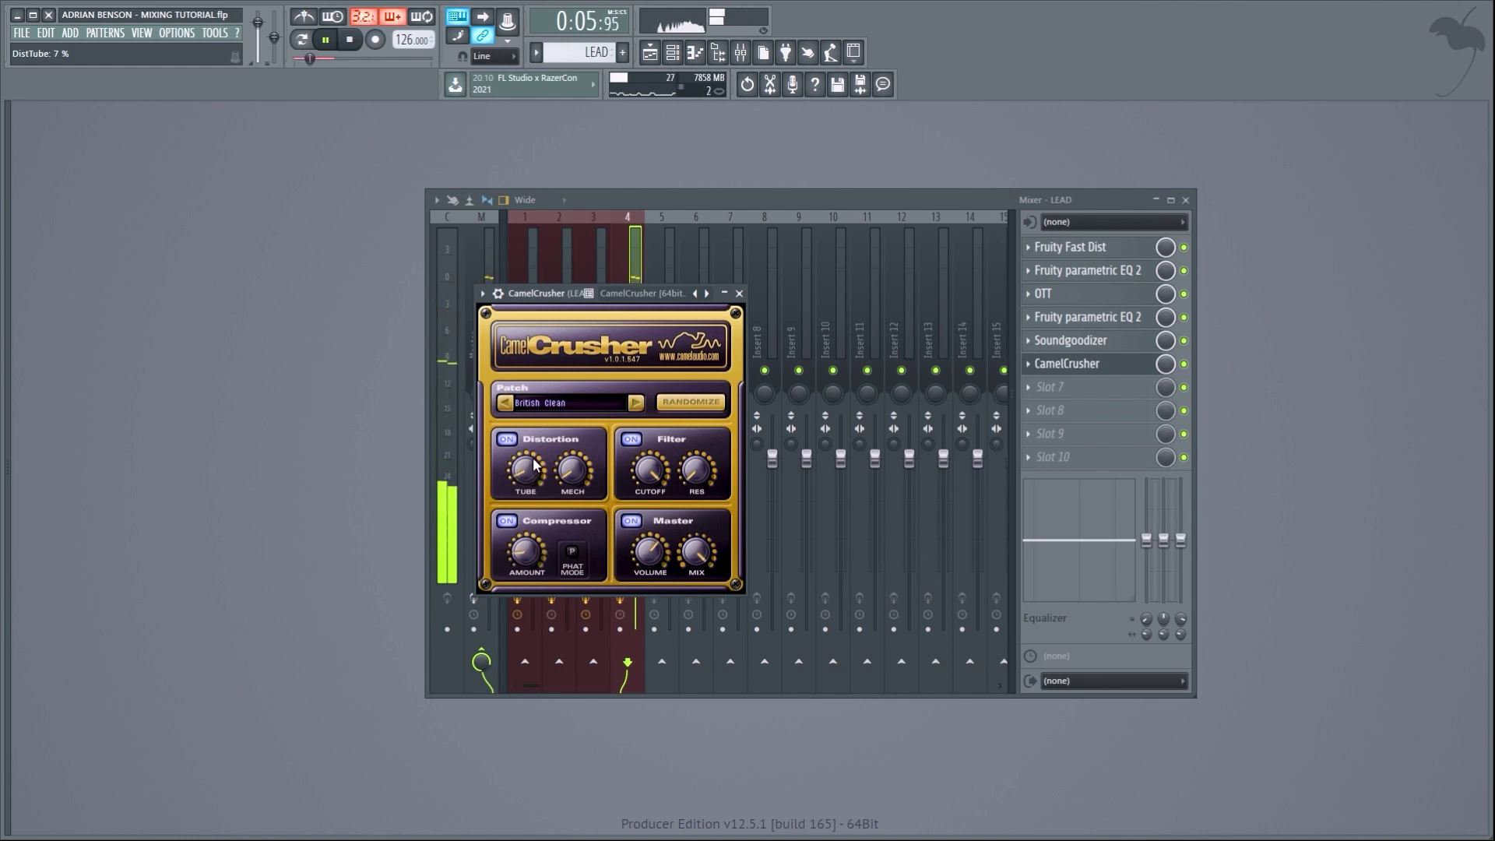
drag(534, 465, 534, 444)
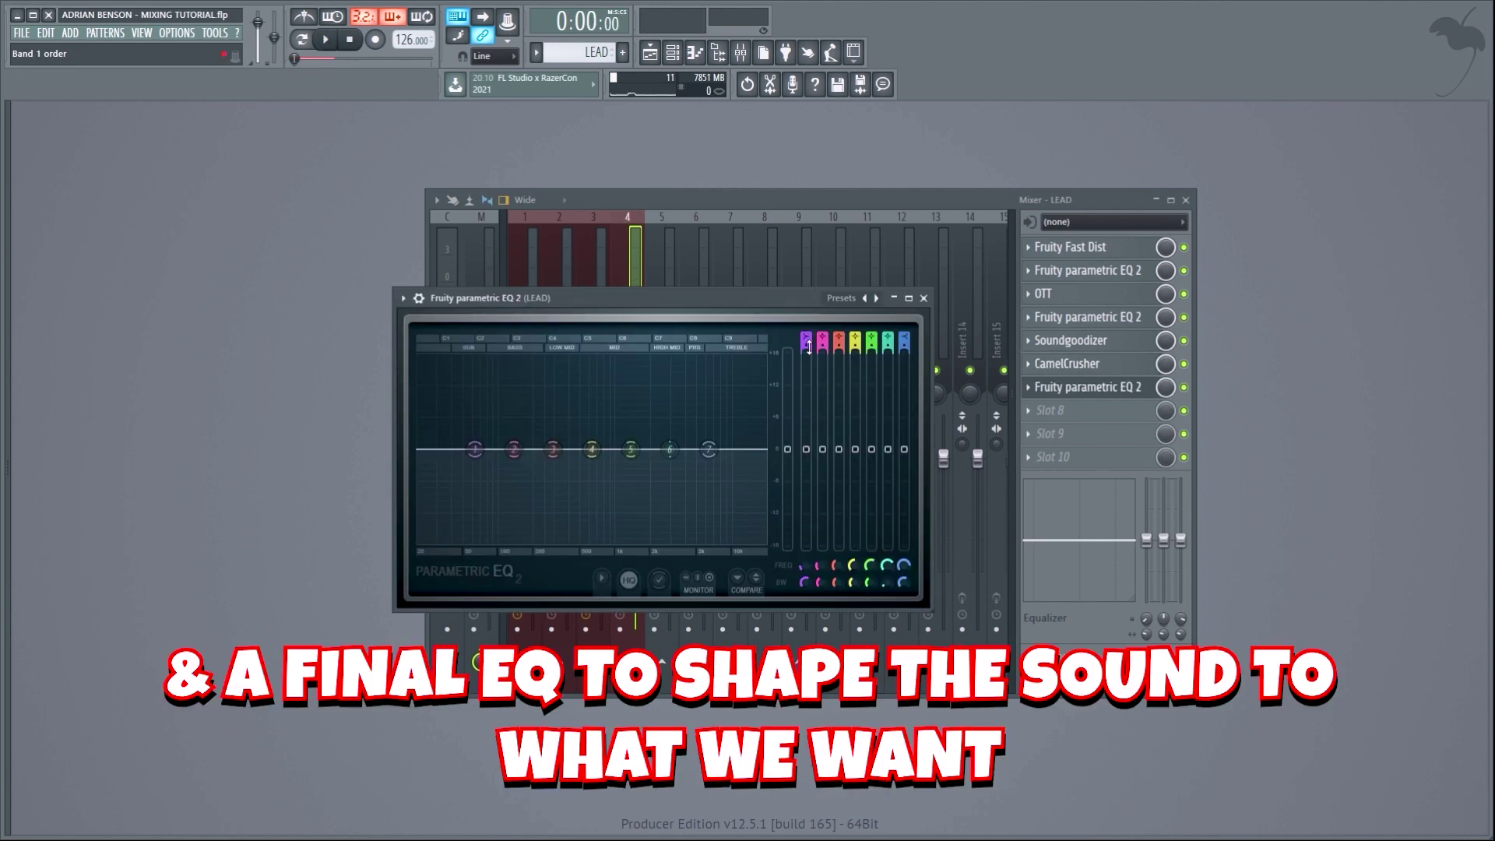
Give the slot-7 EQ a low shelf cut, a slight dip at 118 Hz and a +12 dB boost near 15 kHz
key(space)
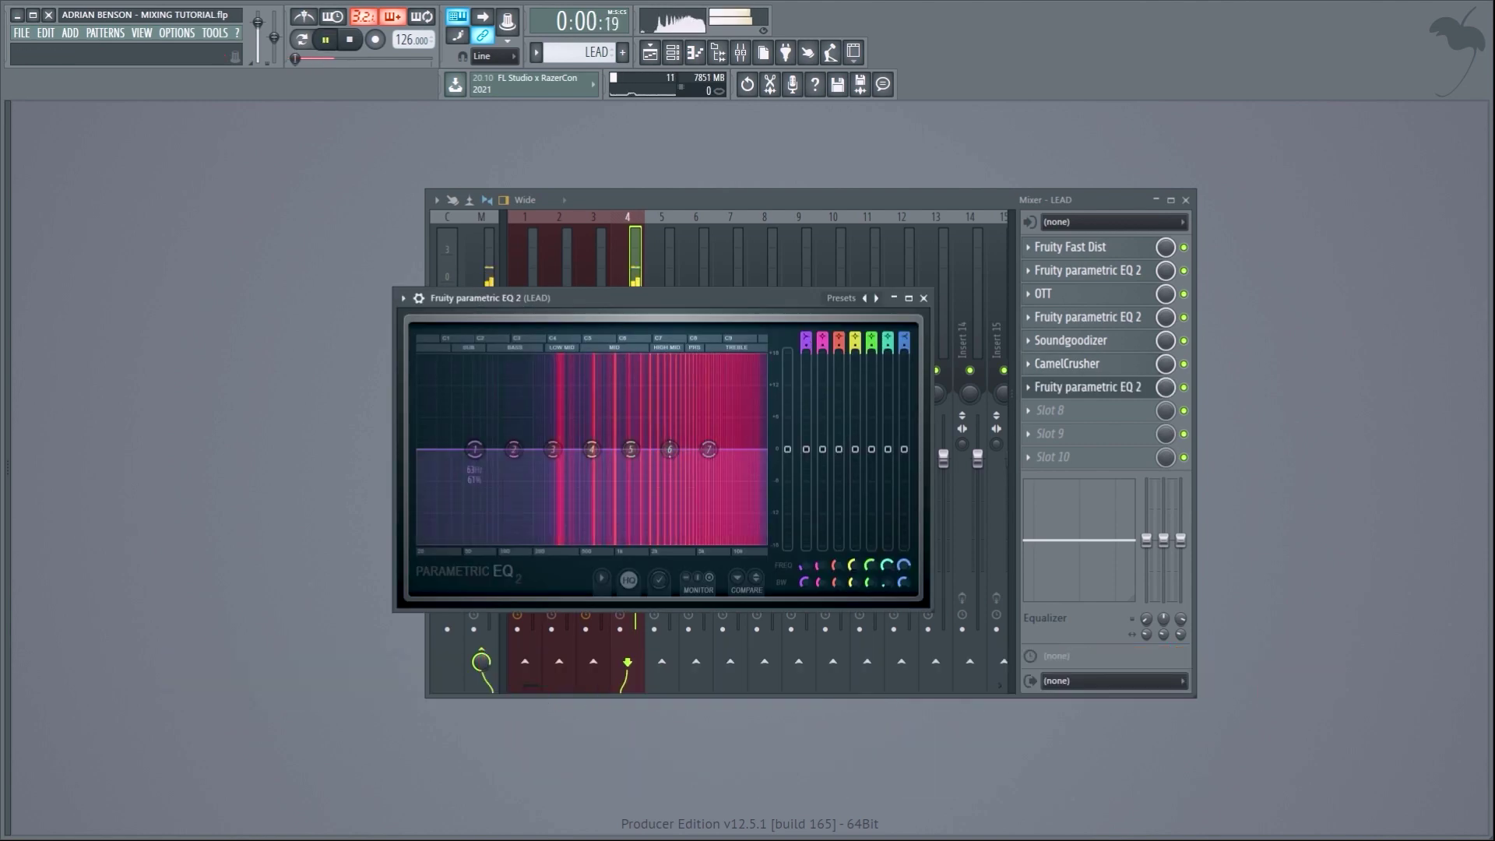
drag(471, 455, 532, 541)
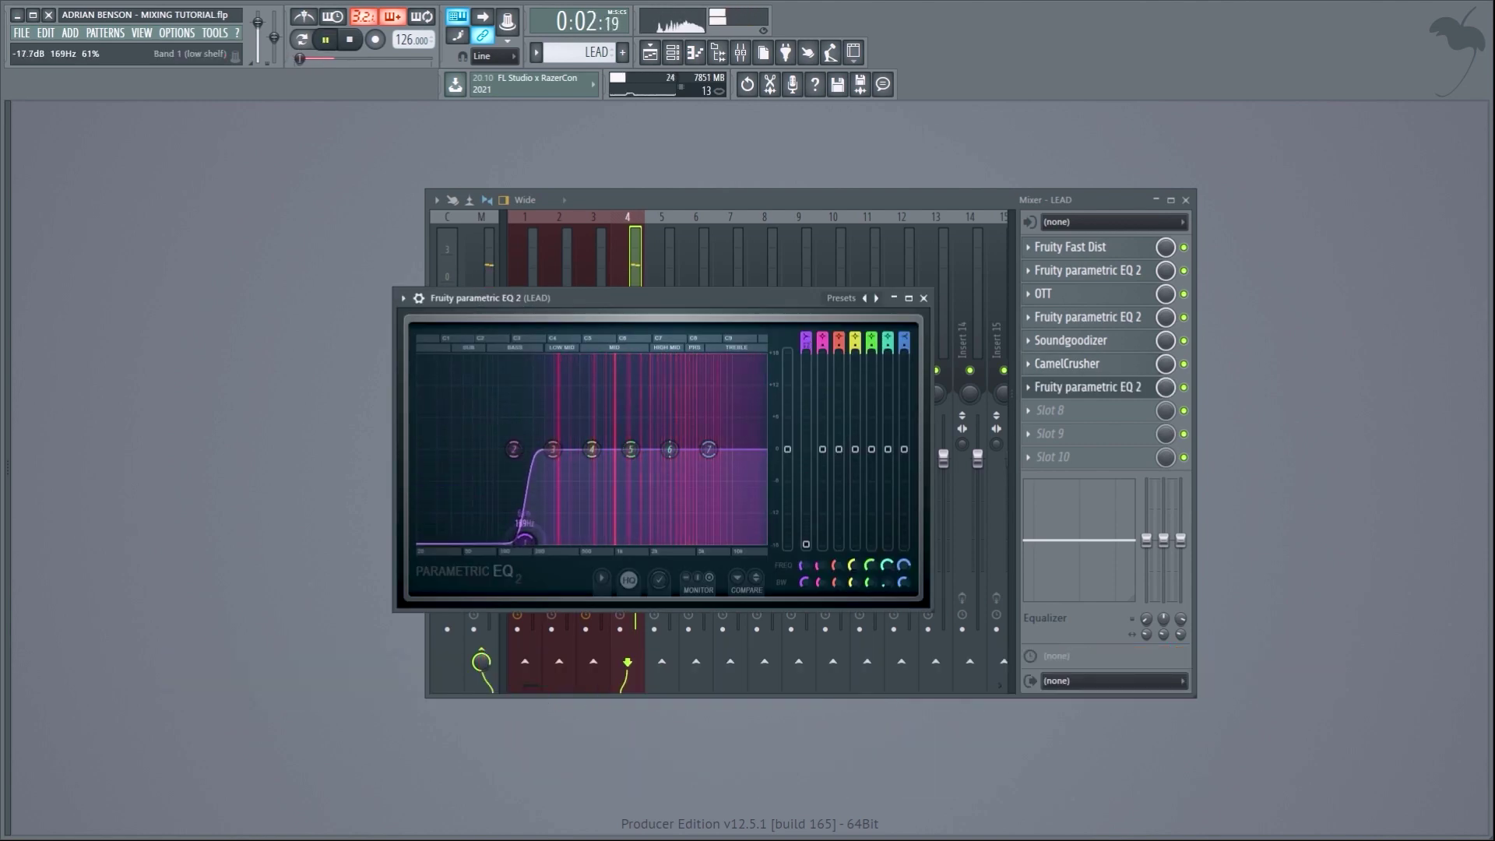
drag(513, 450, 506, 460)
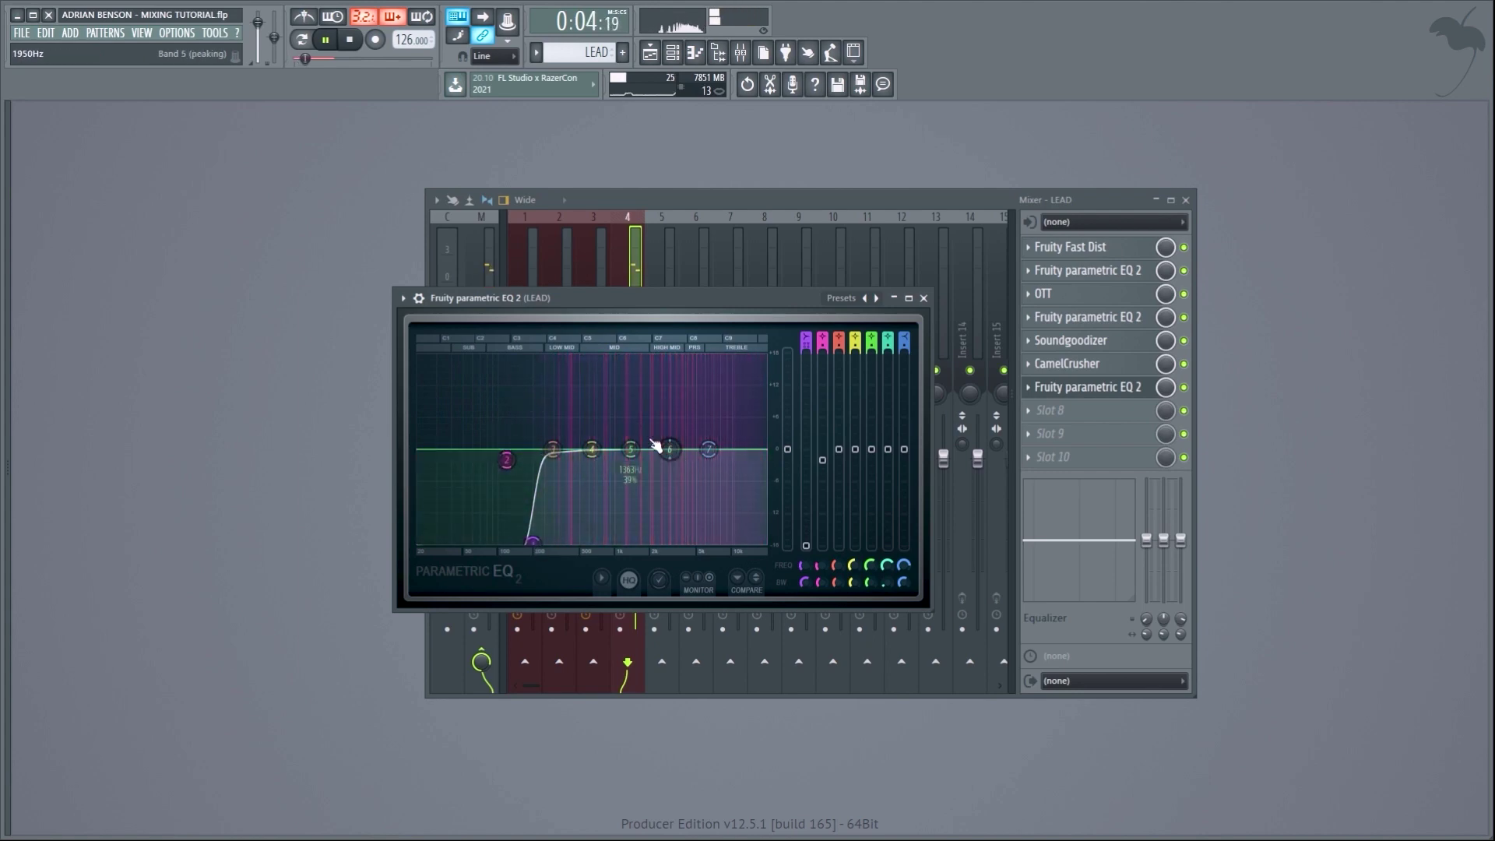
drag(669, 450, 756, 457)
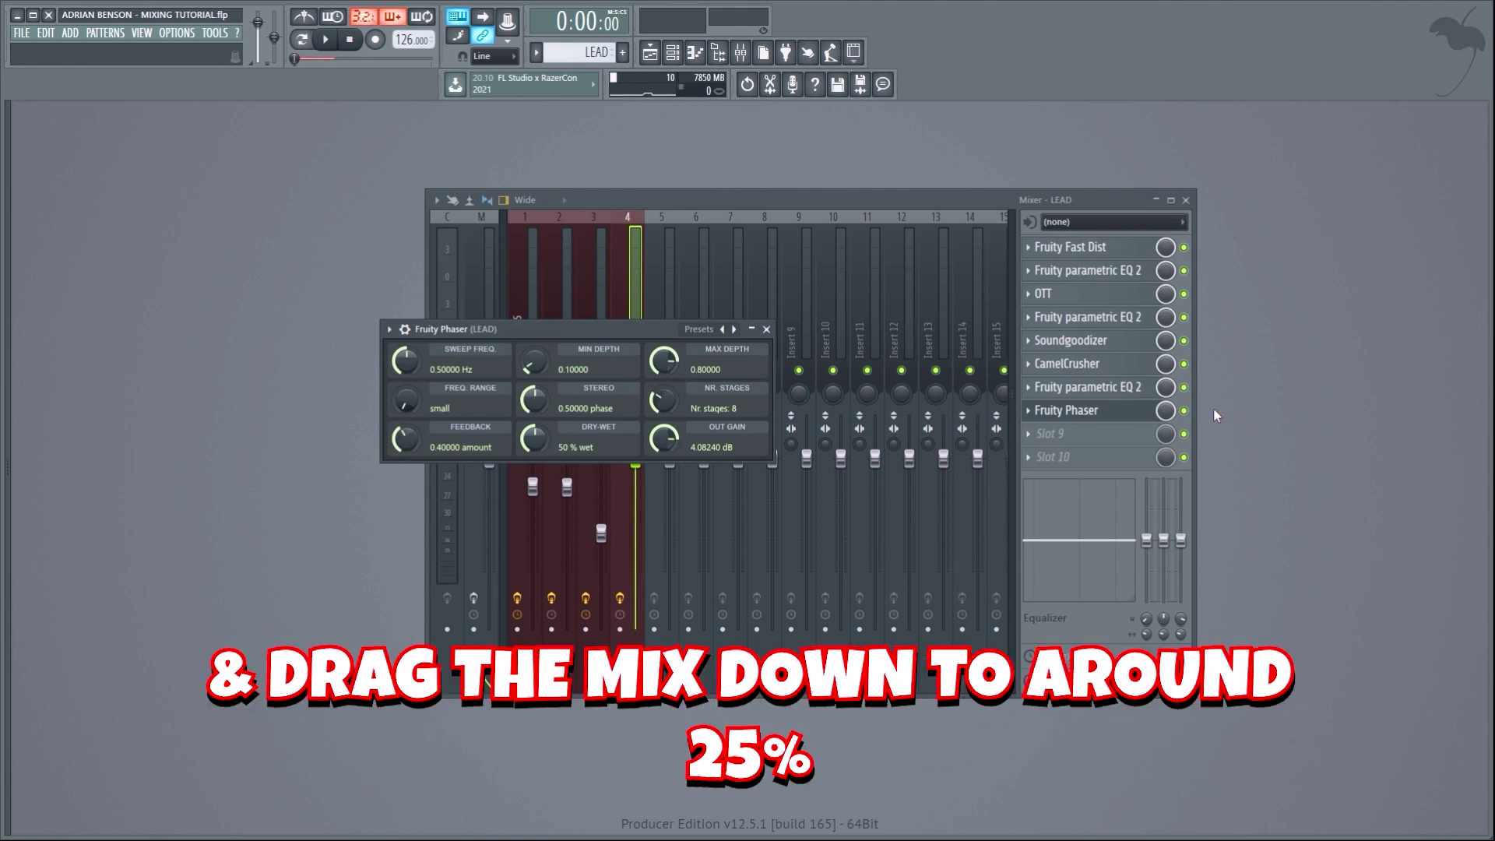
Lower Fruity Phaser's dry-wet mix on the lead to about 25% while listening
key(space)
drag(1165, 411, 1165, 450)
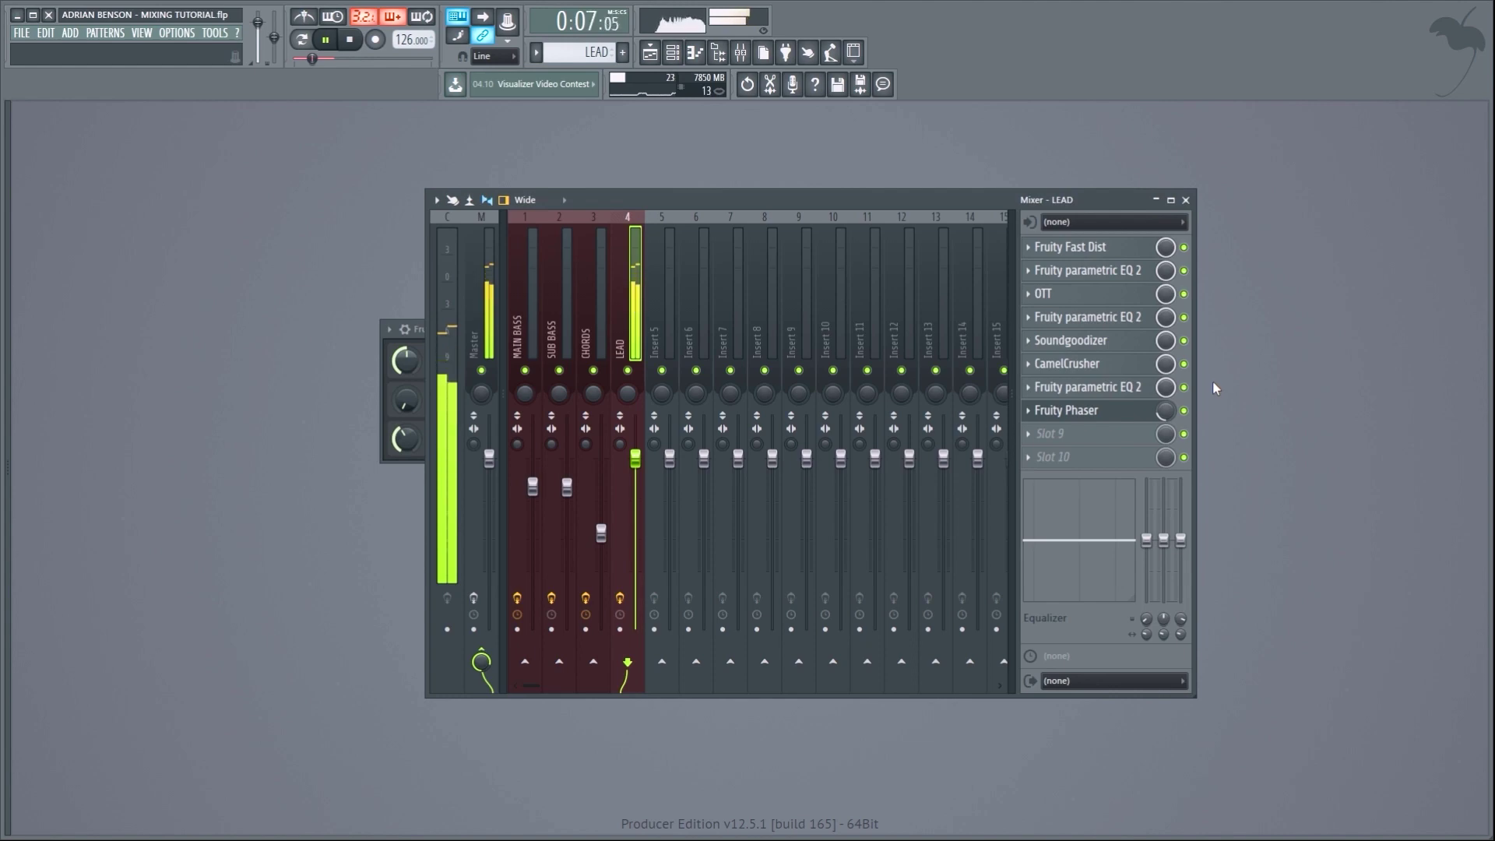
key(space)
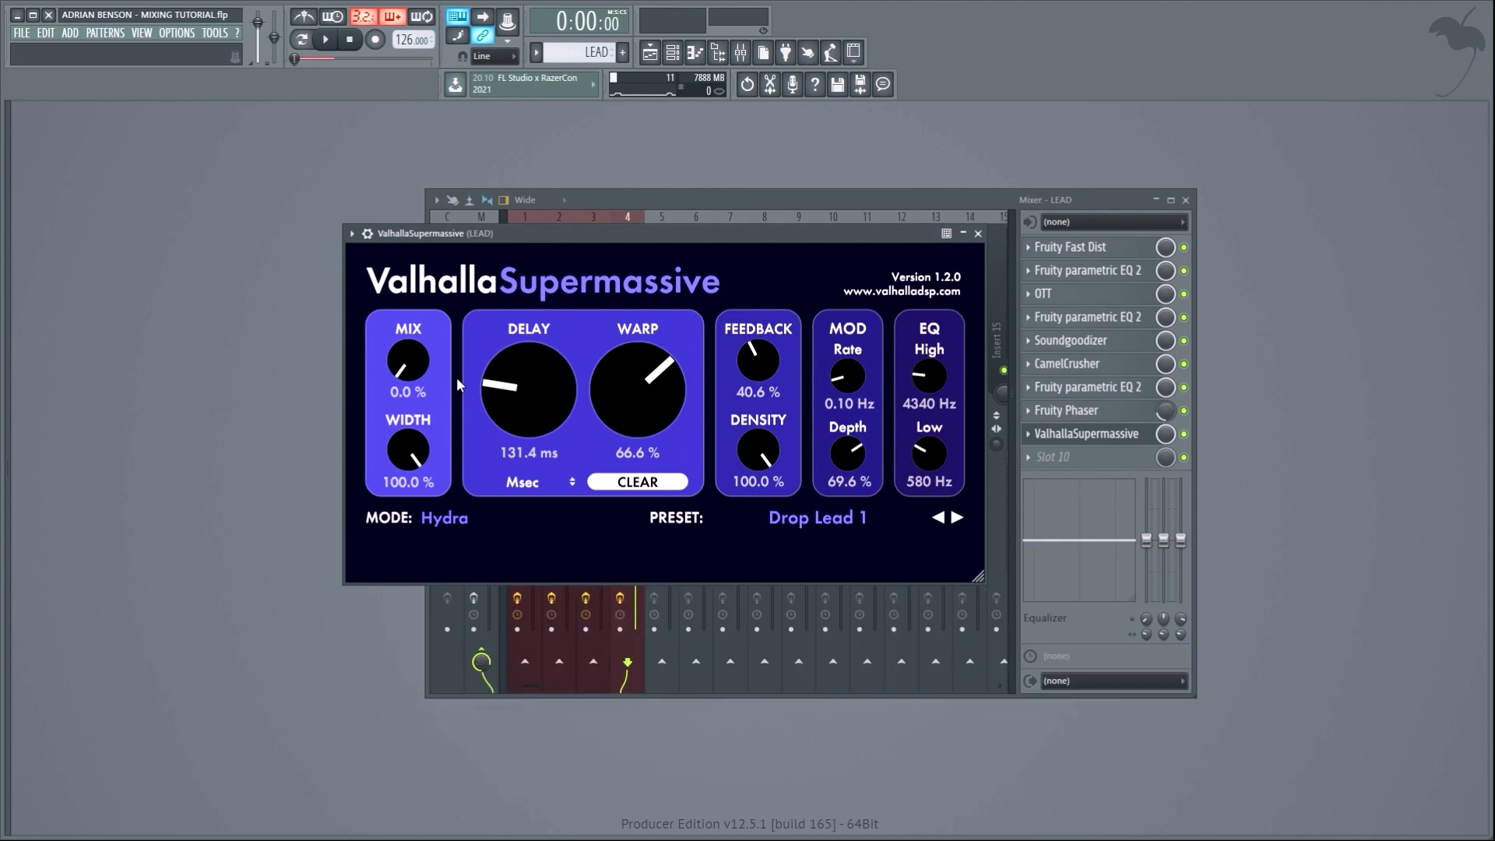
Play the lead and raise Supermassive's mix to 24.4%
key(space)
drag(428, 366, 414, 338)
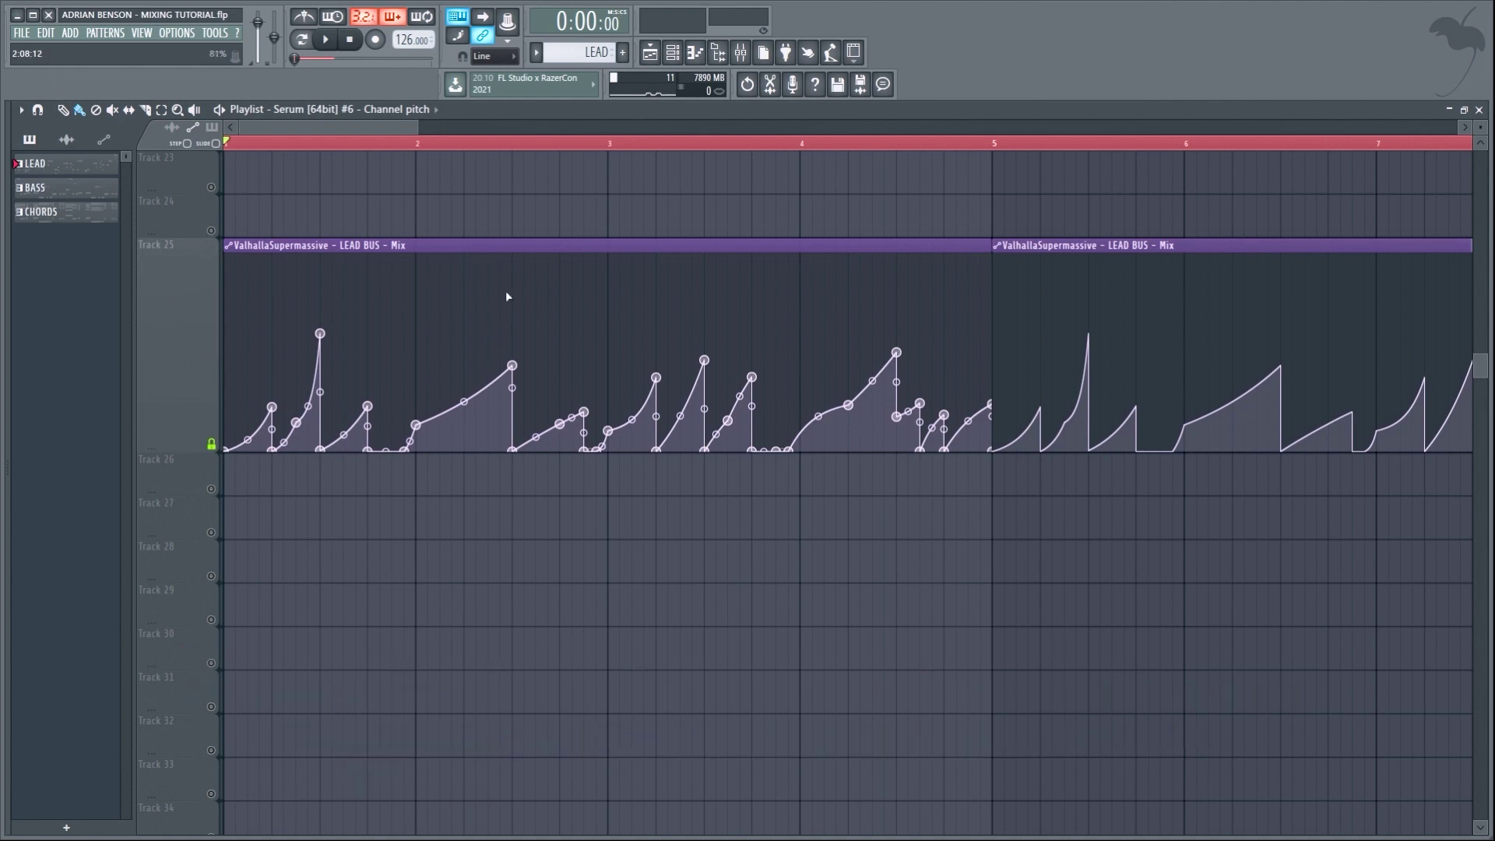
Play the Track 25 section with the ValhallaSupermassive LEAD BUS Mix automation clip
key(space)
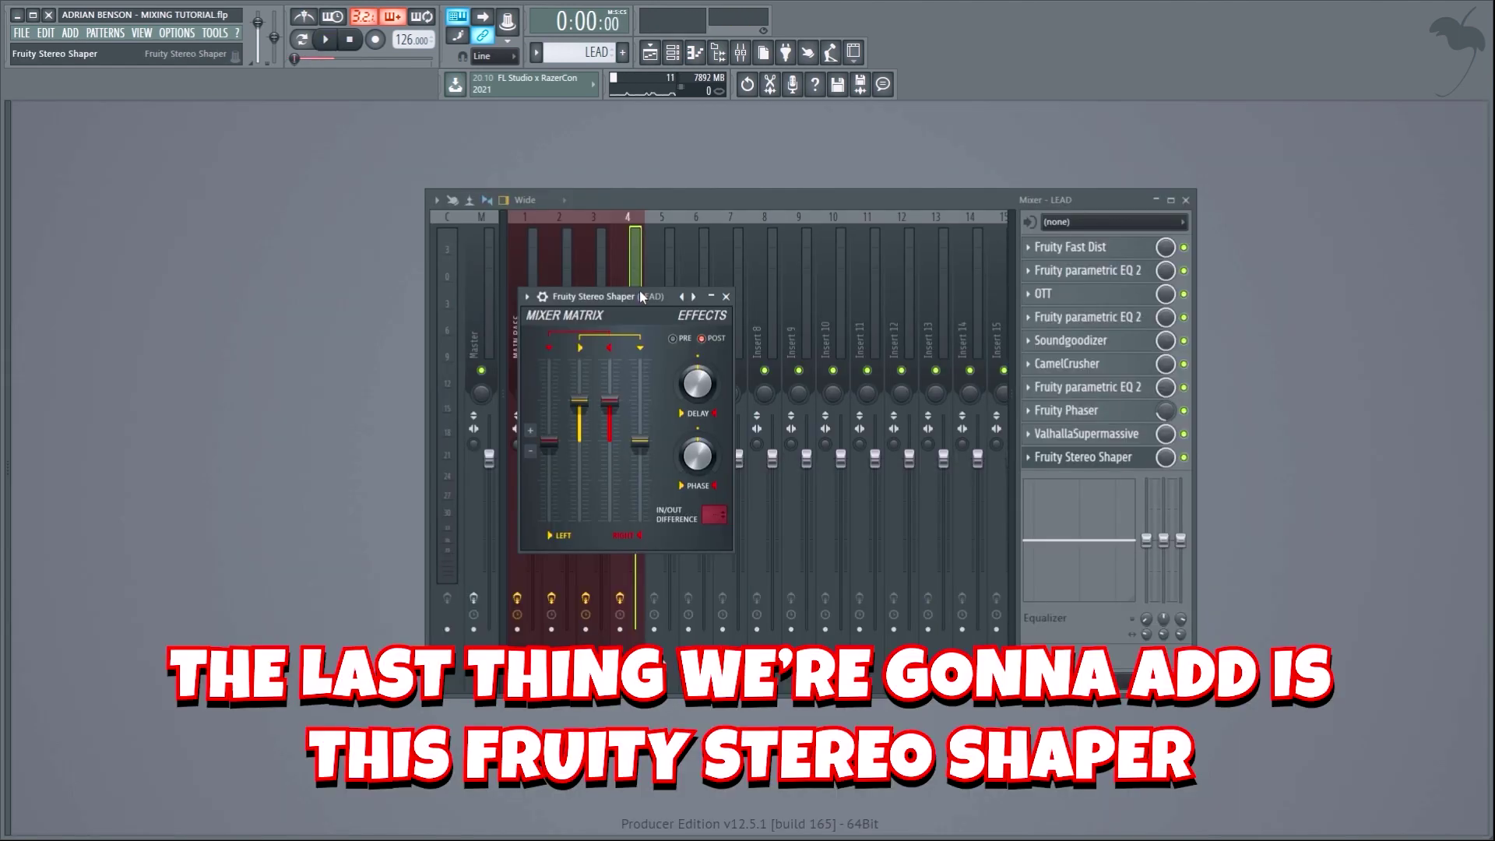
Play the lead and set Fruity Stereo Shaper's right-channel delay to about 1.3 ms
key(space)
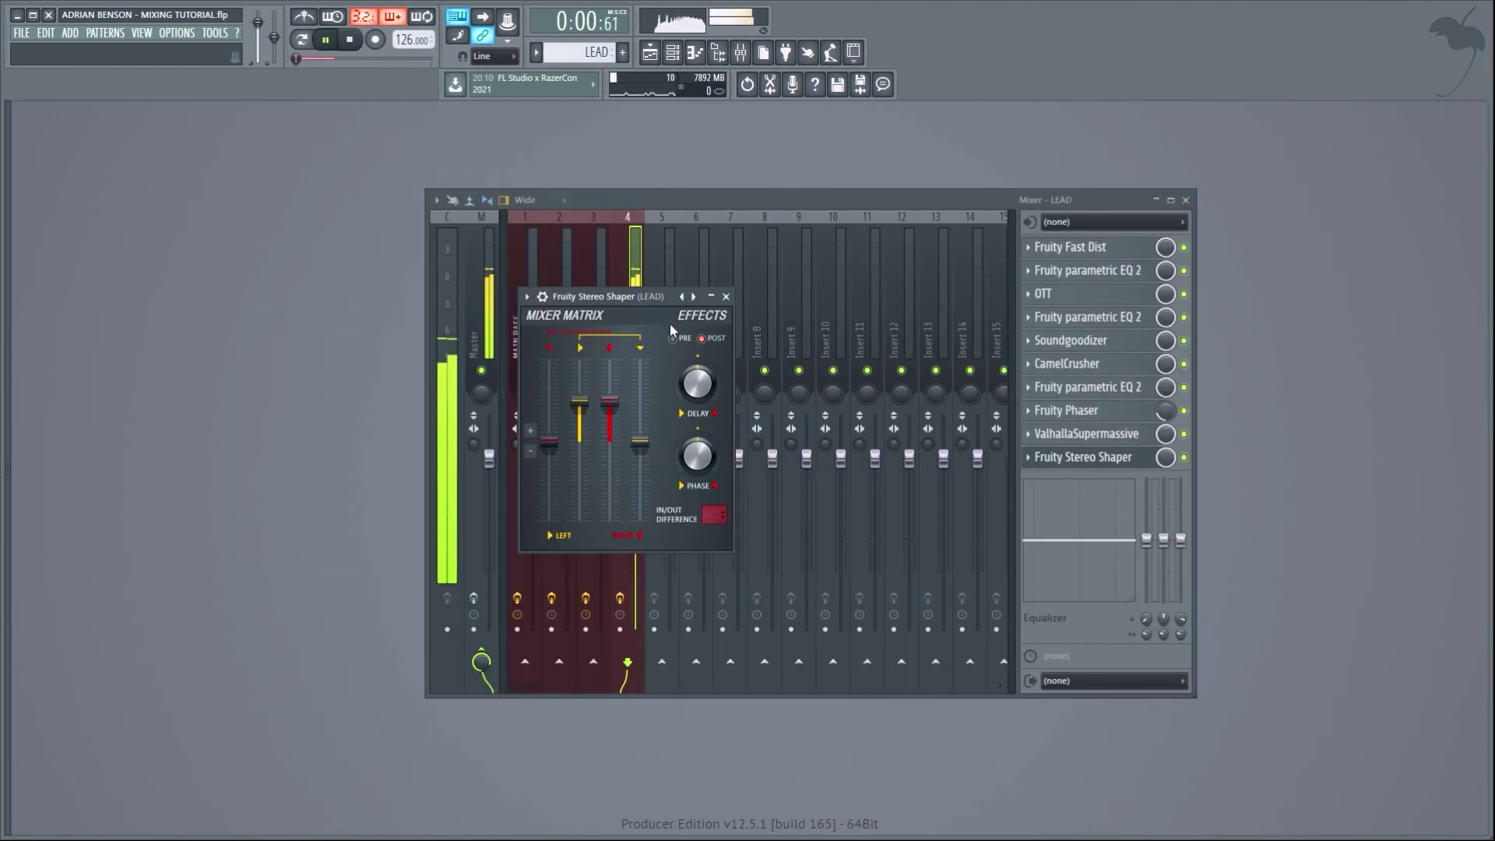
drag(697, 383, 697, 366)
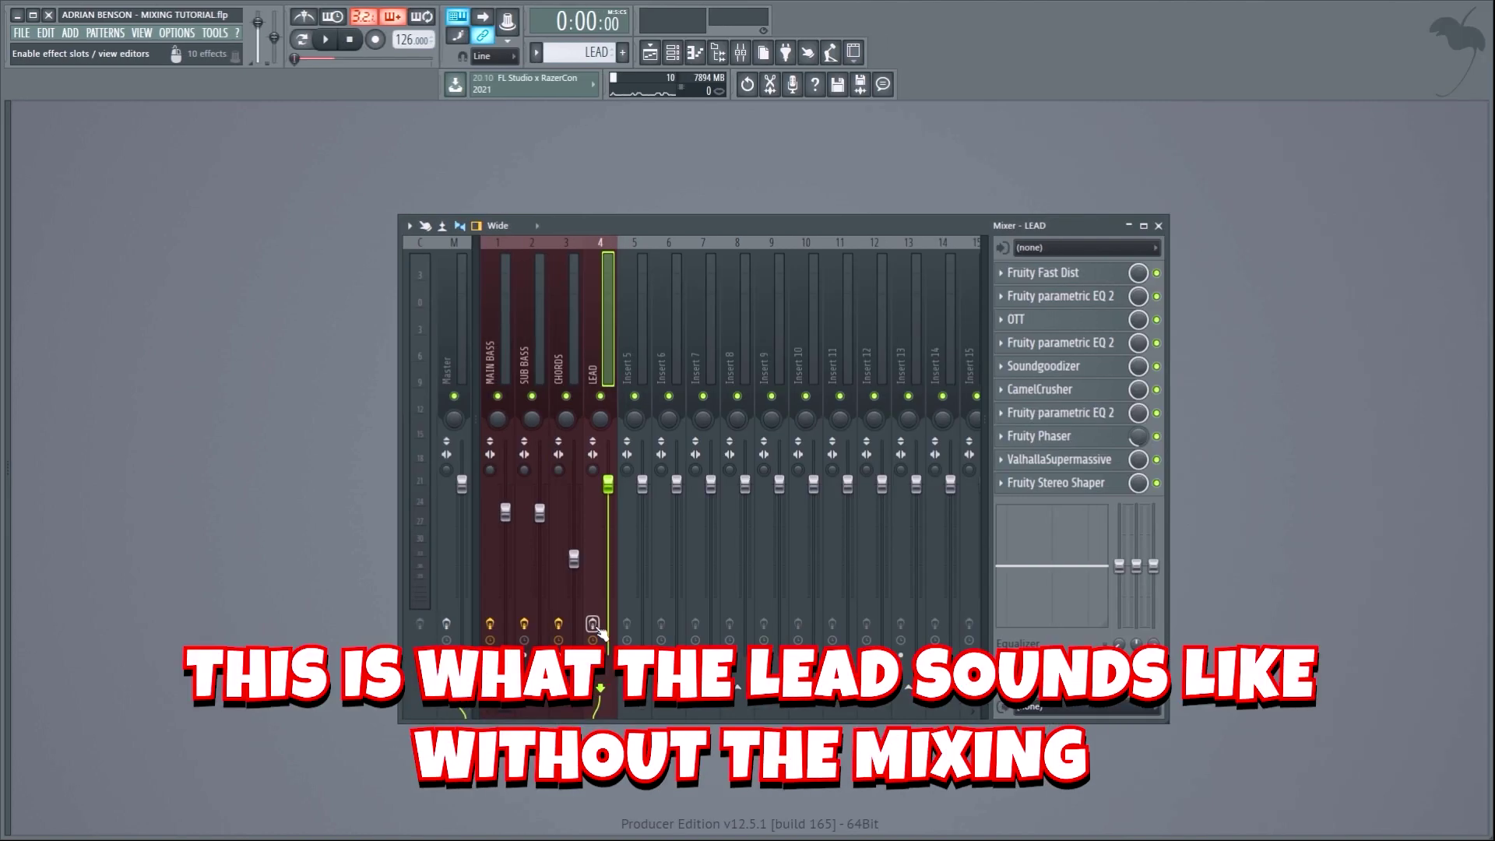
Play the lead bypassed, then with all ten LEAD effects re-enabled, then stop playback
key(space)
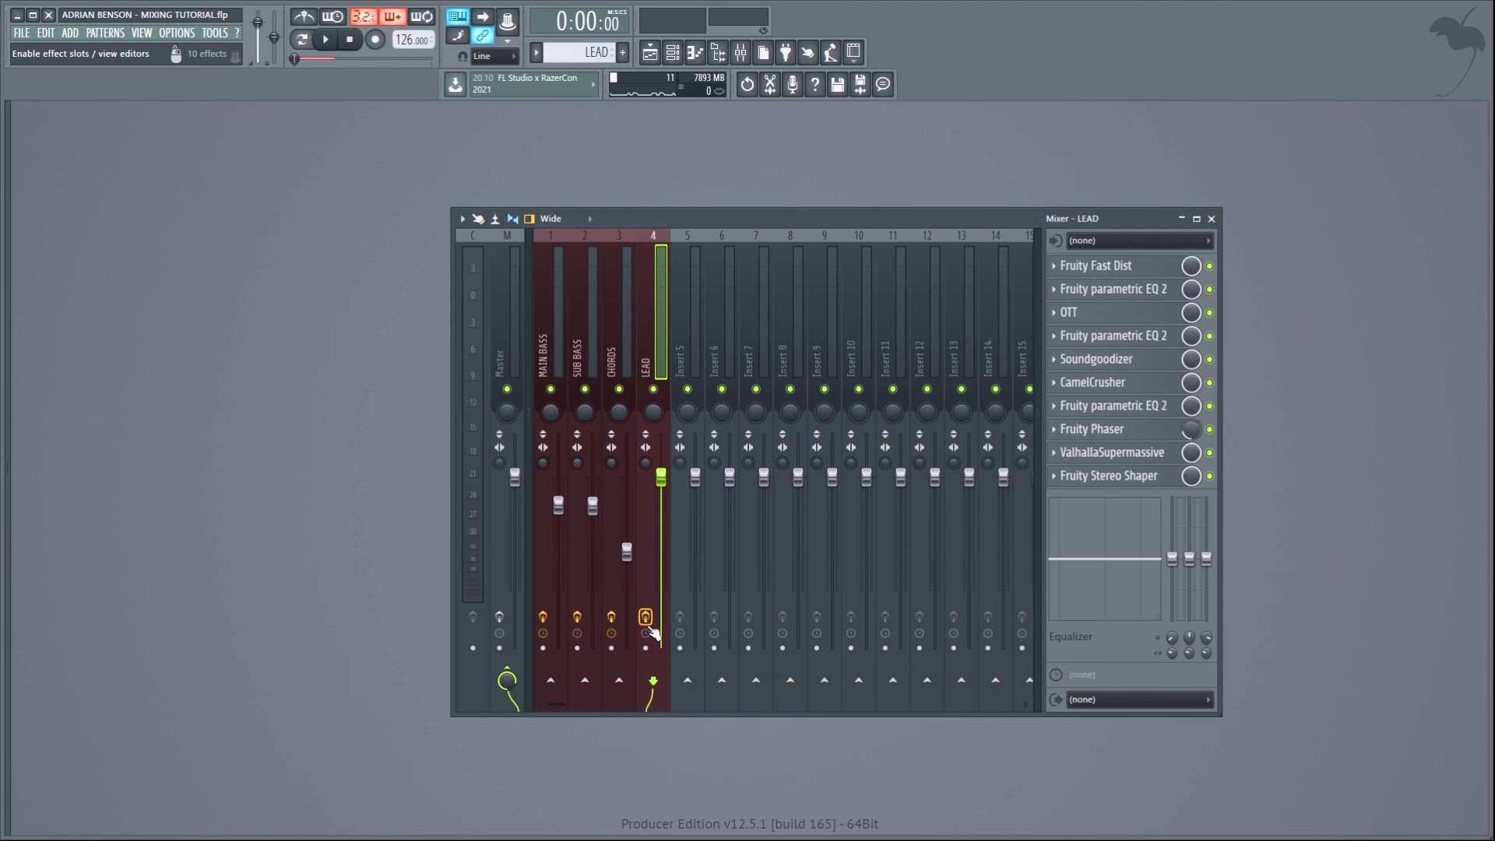
key(space)
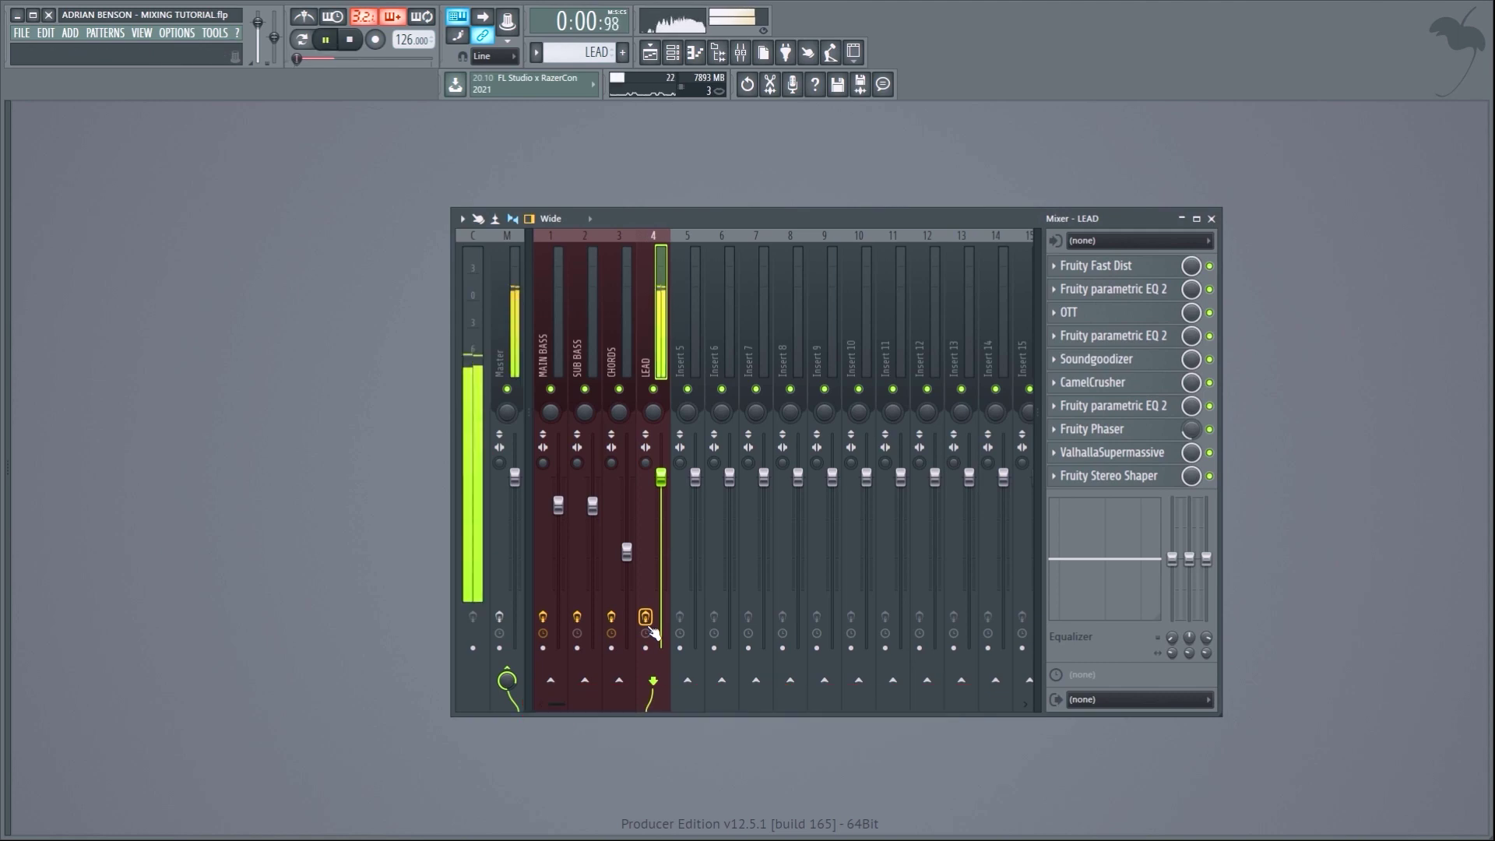
key(space)
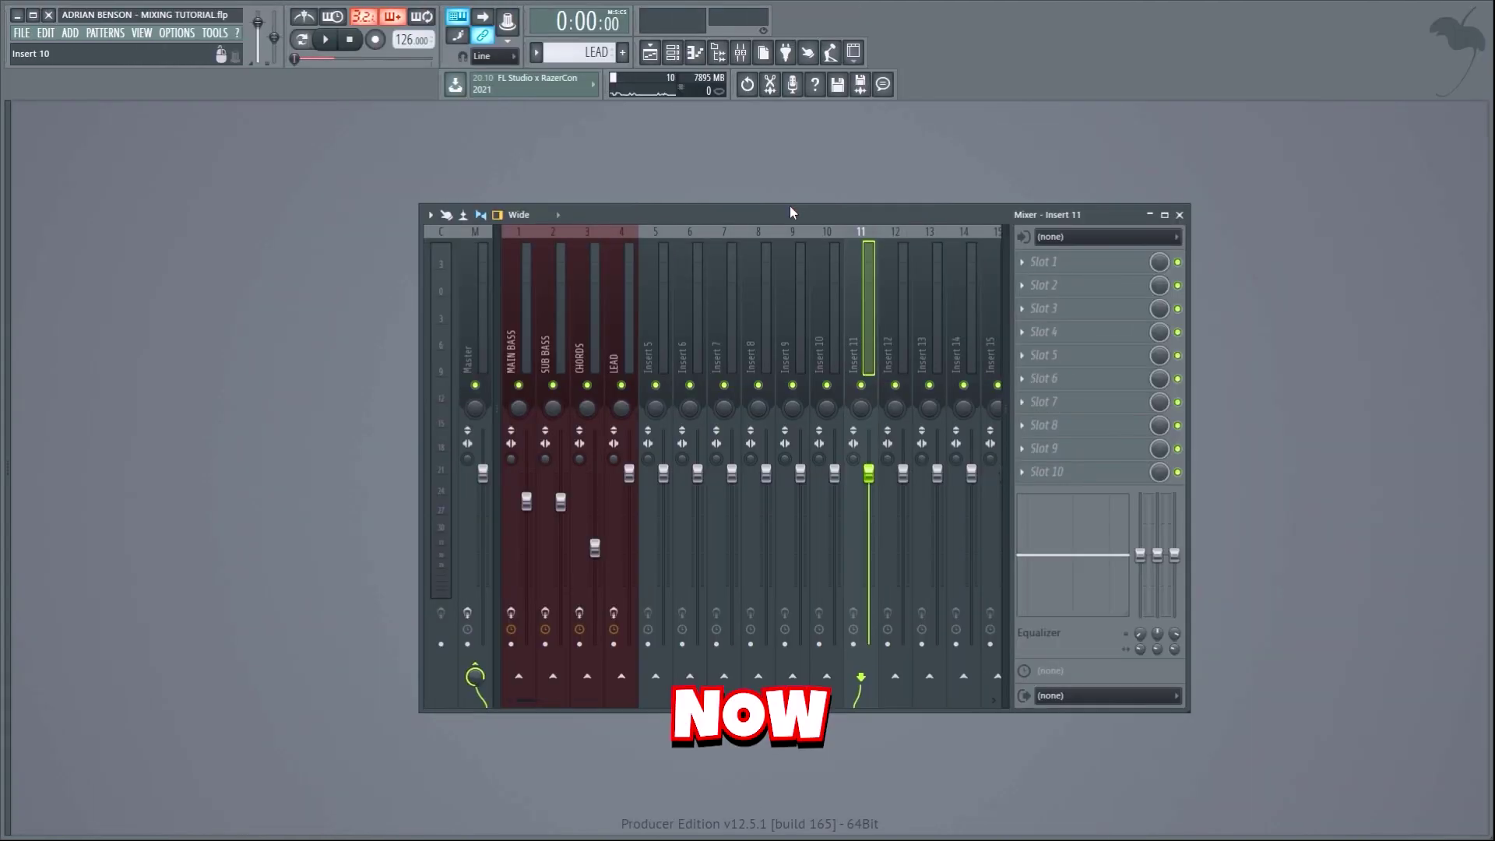
key(space)
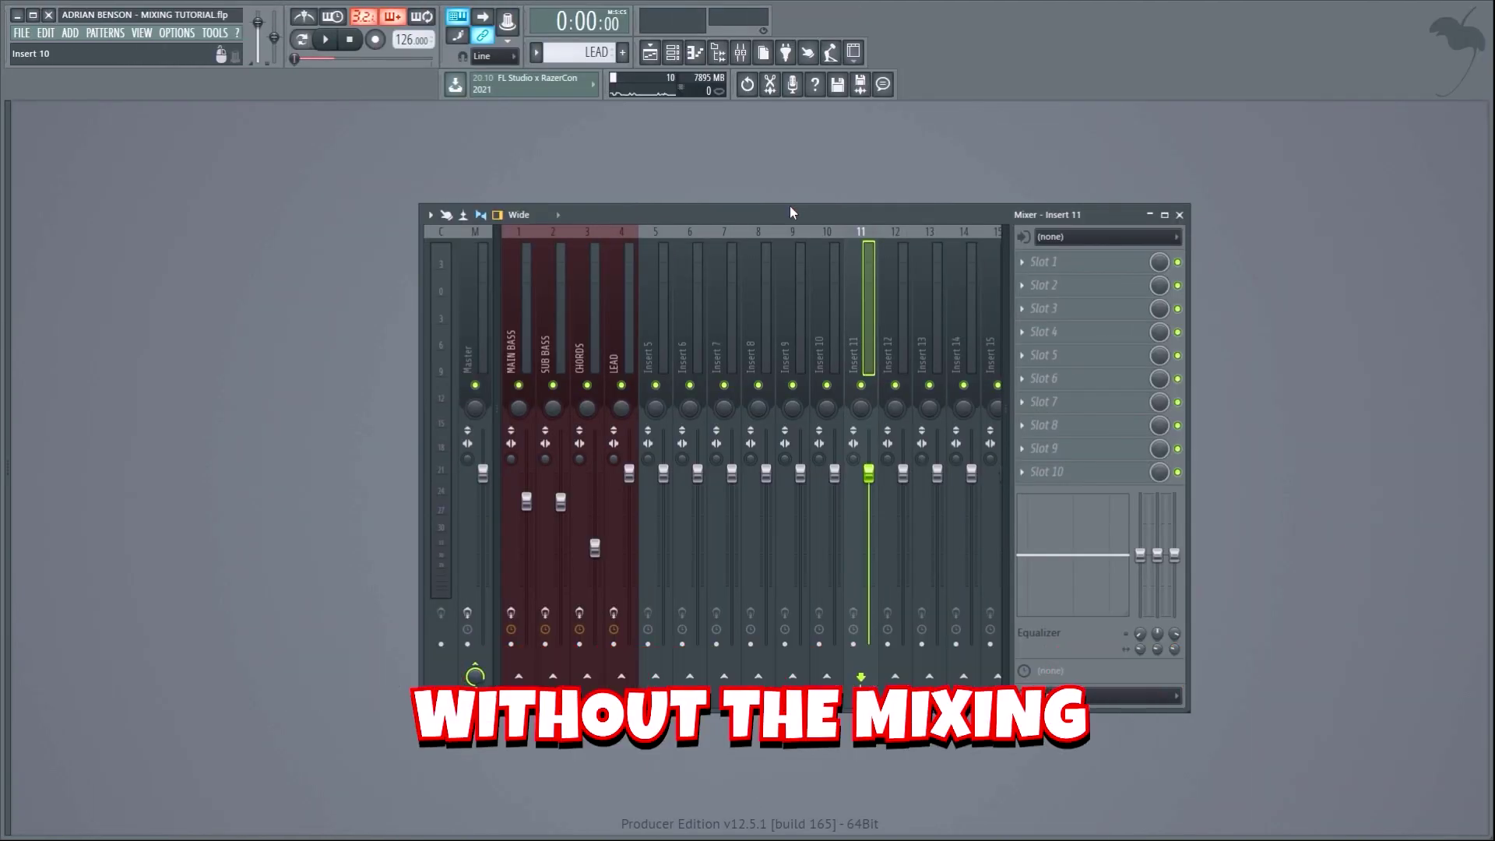
key(space)
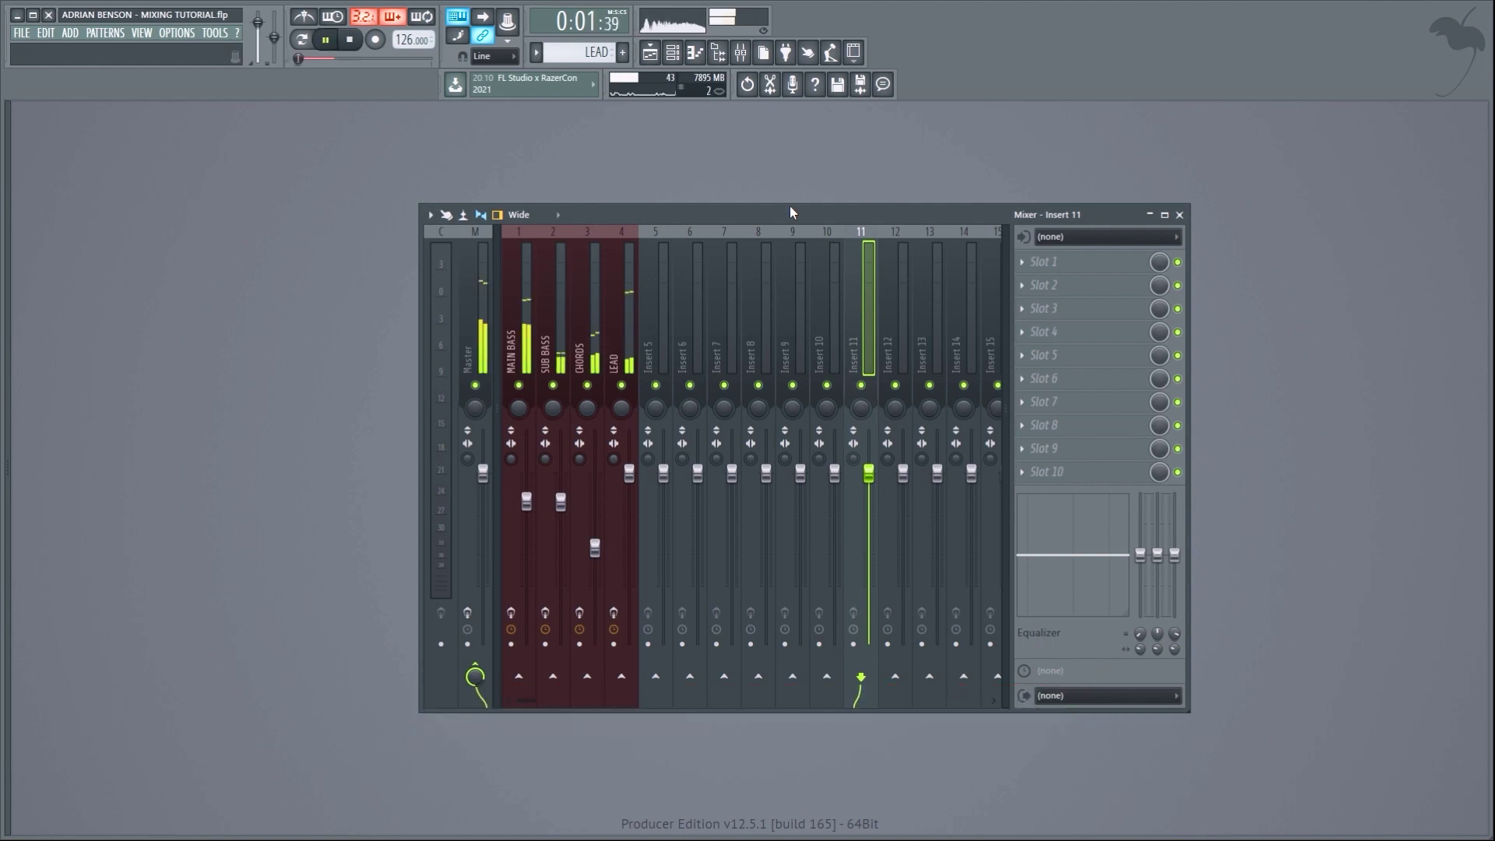
key(space)
key(space)
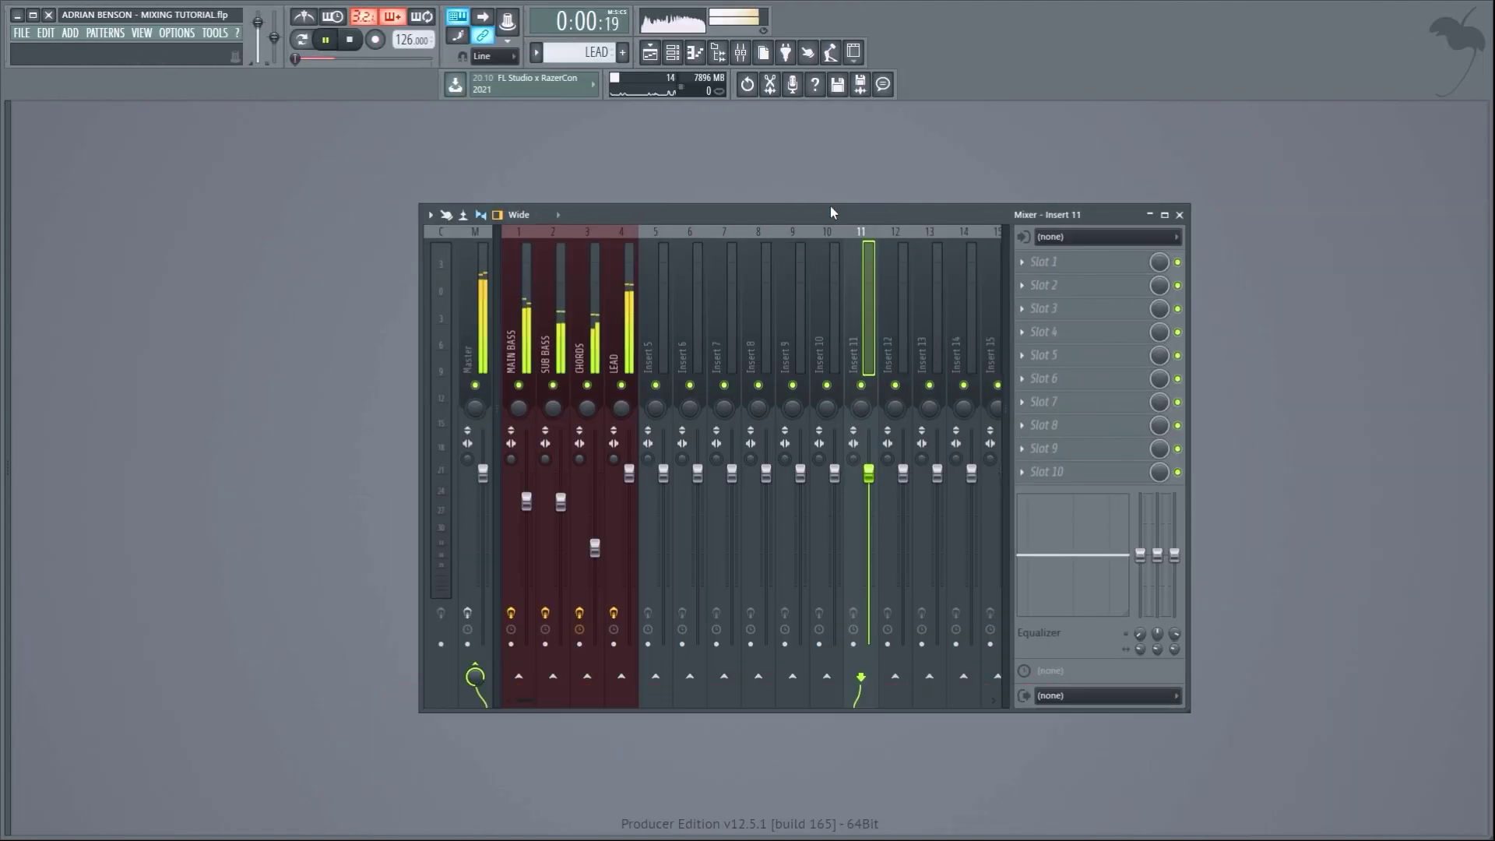